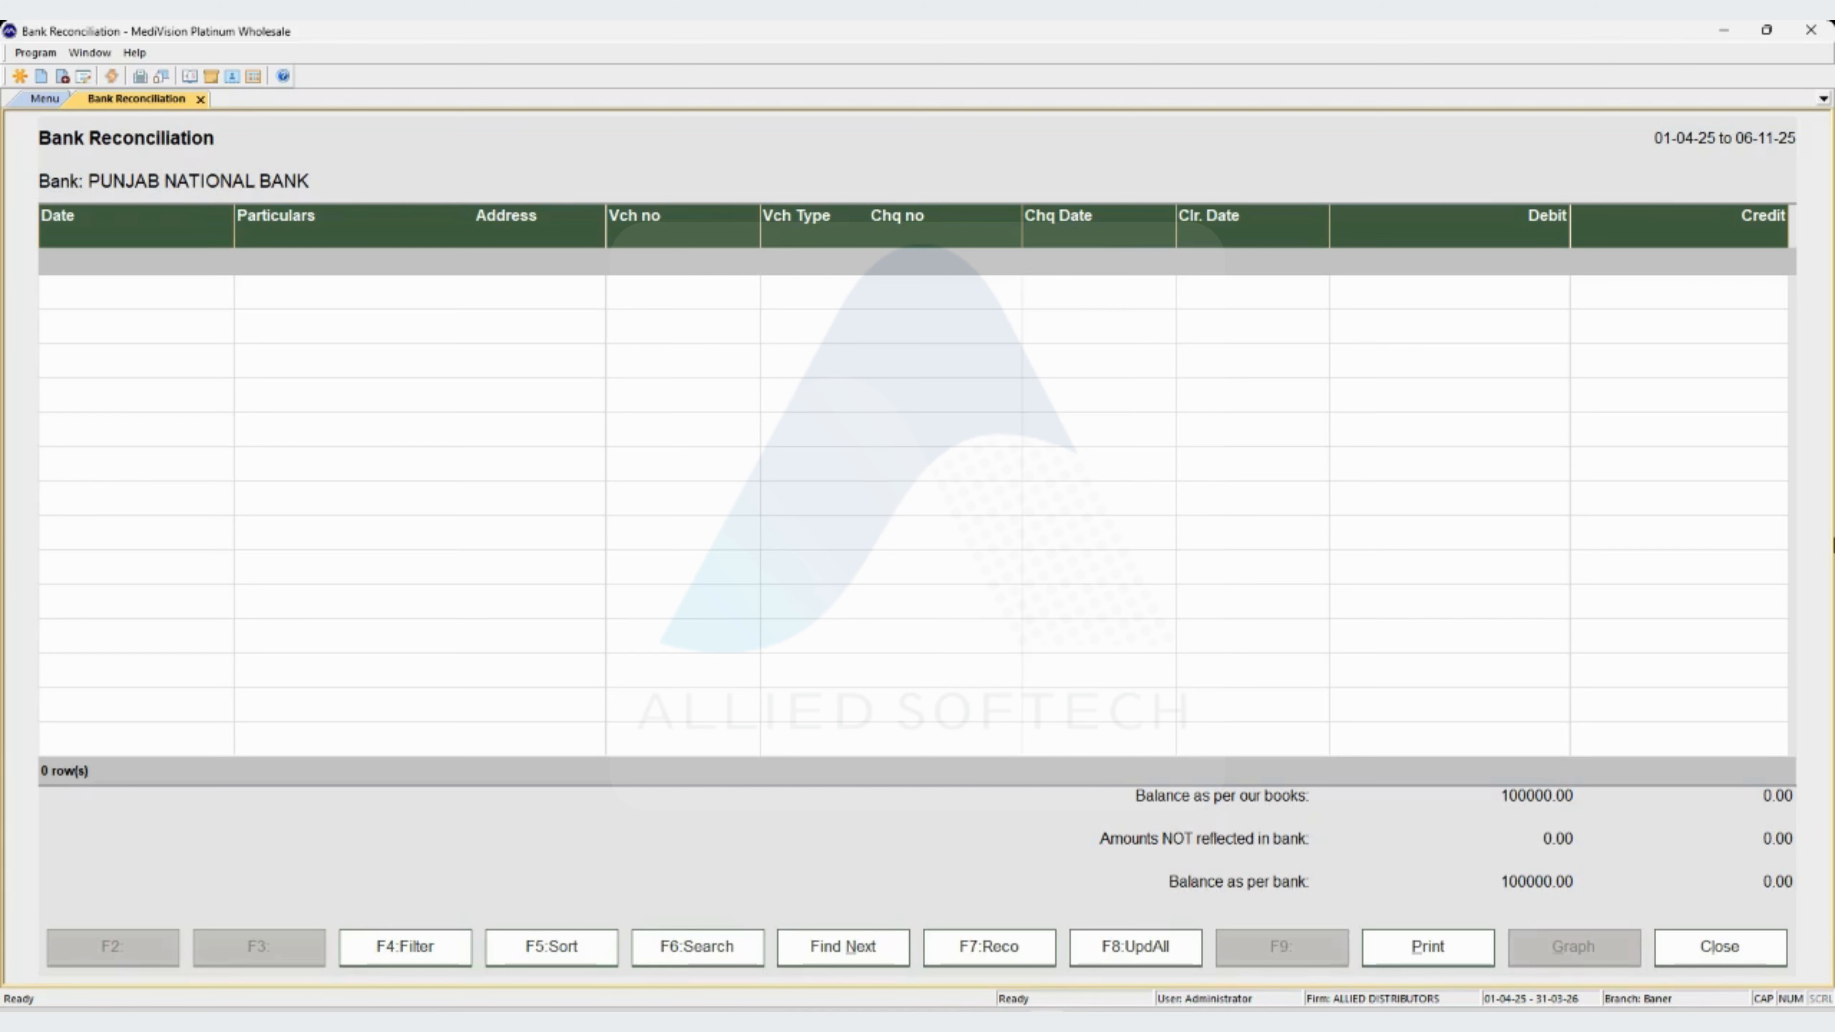
Display the account ledger report for PUNJAB NATIONAL BANK over the default date range.
key("ctrl+l")
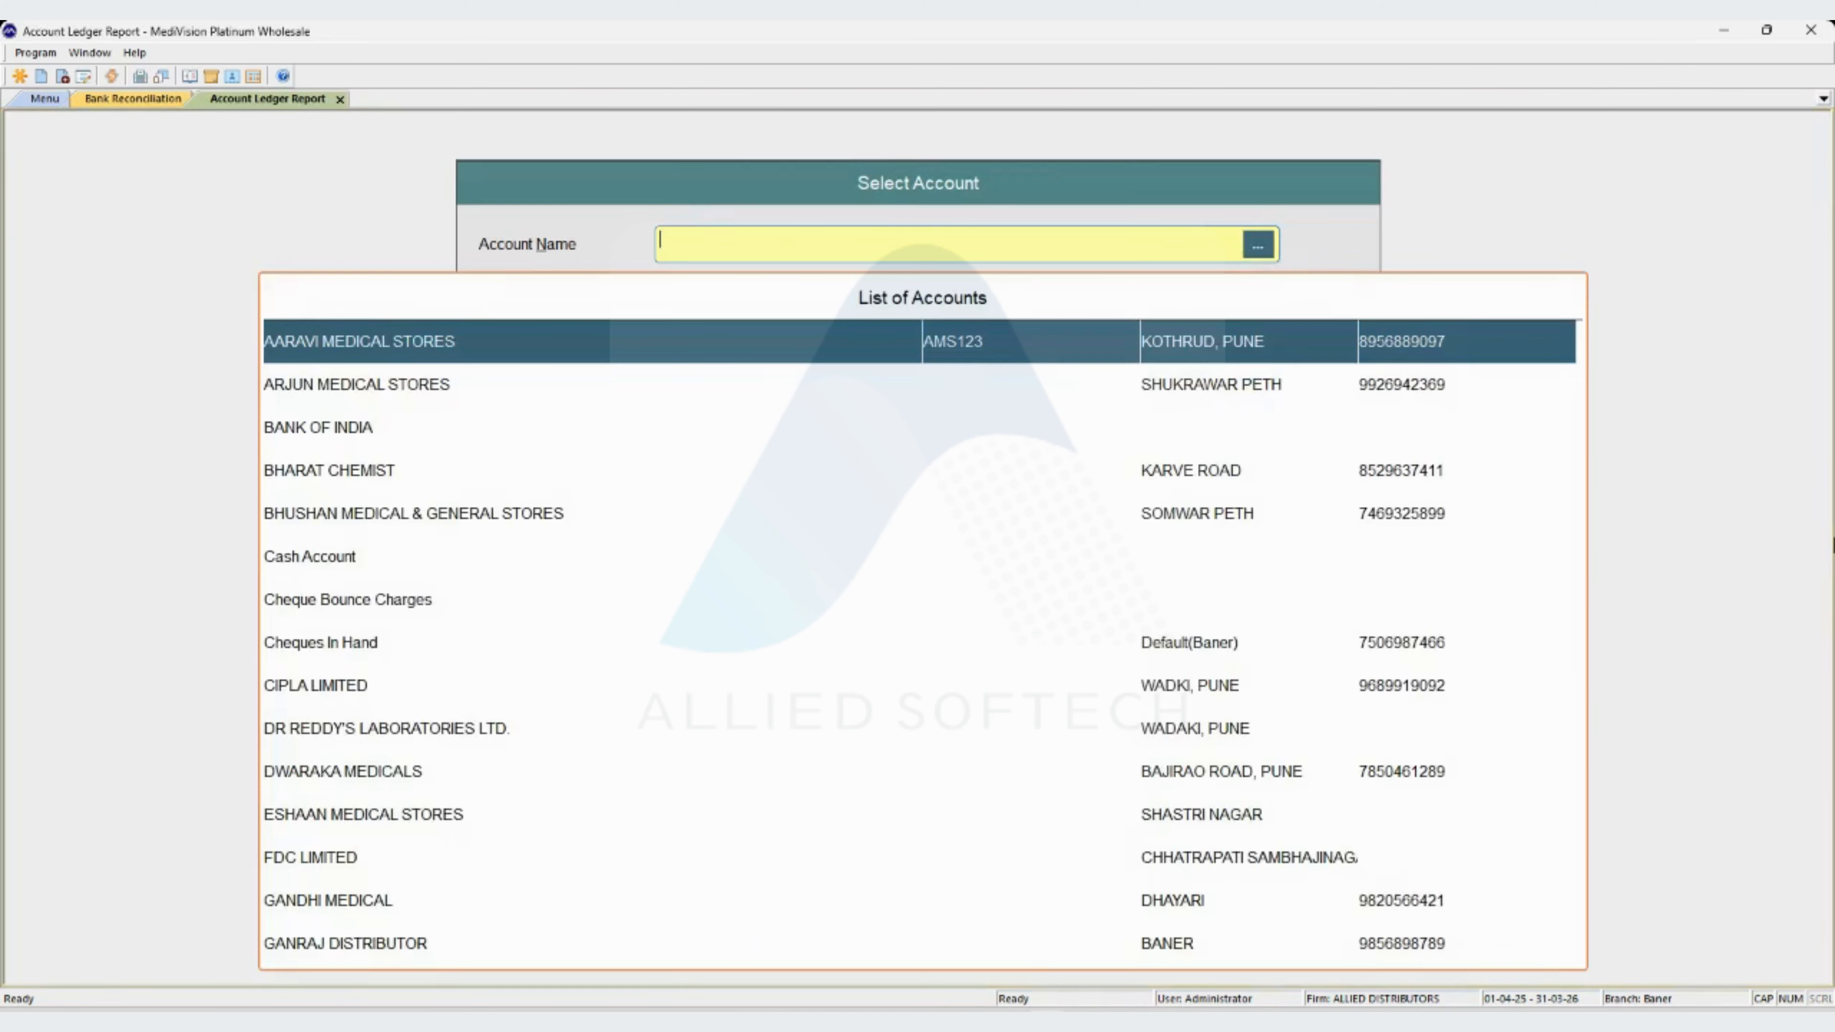
type("PU")
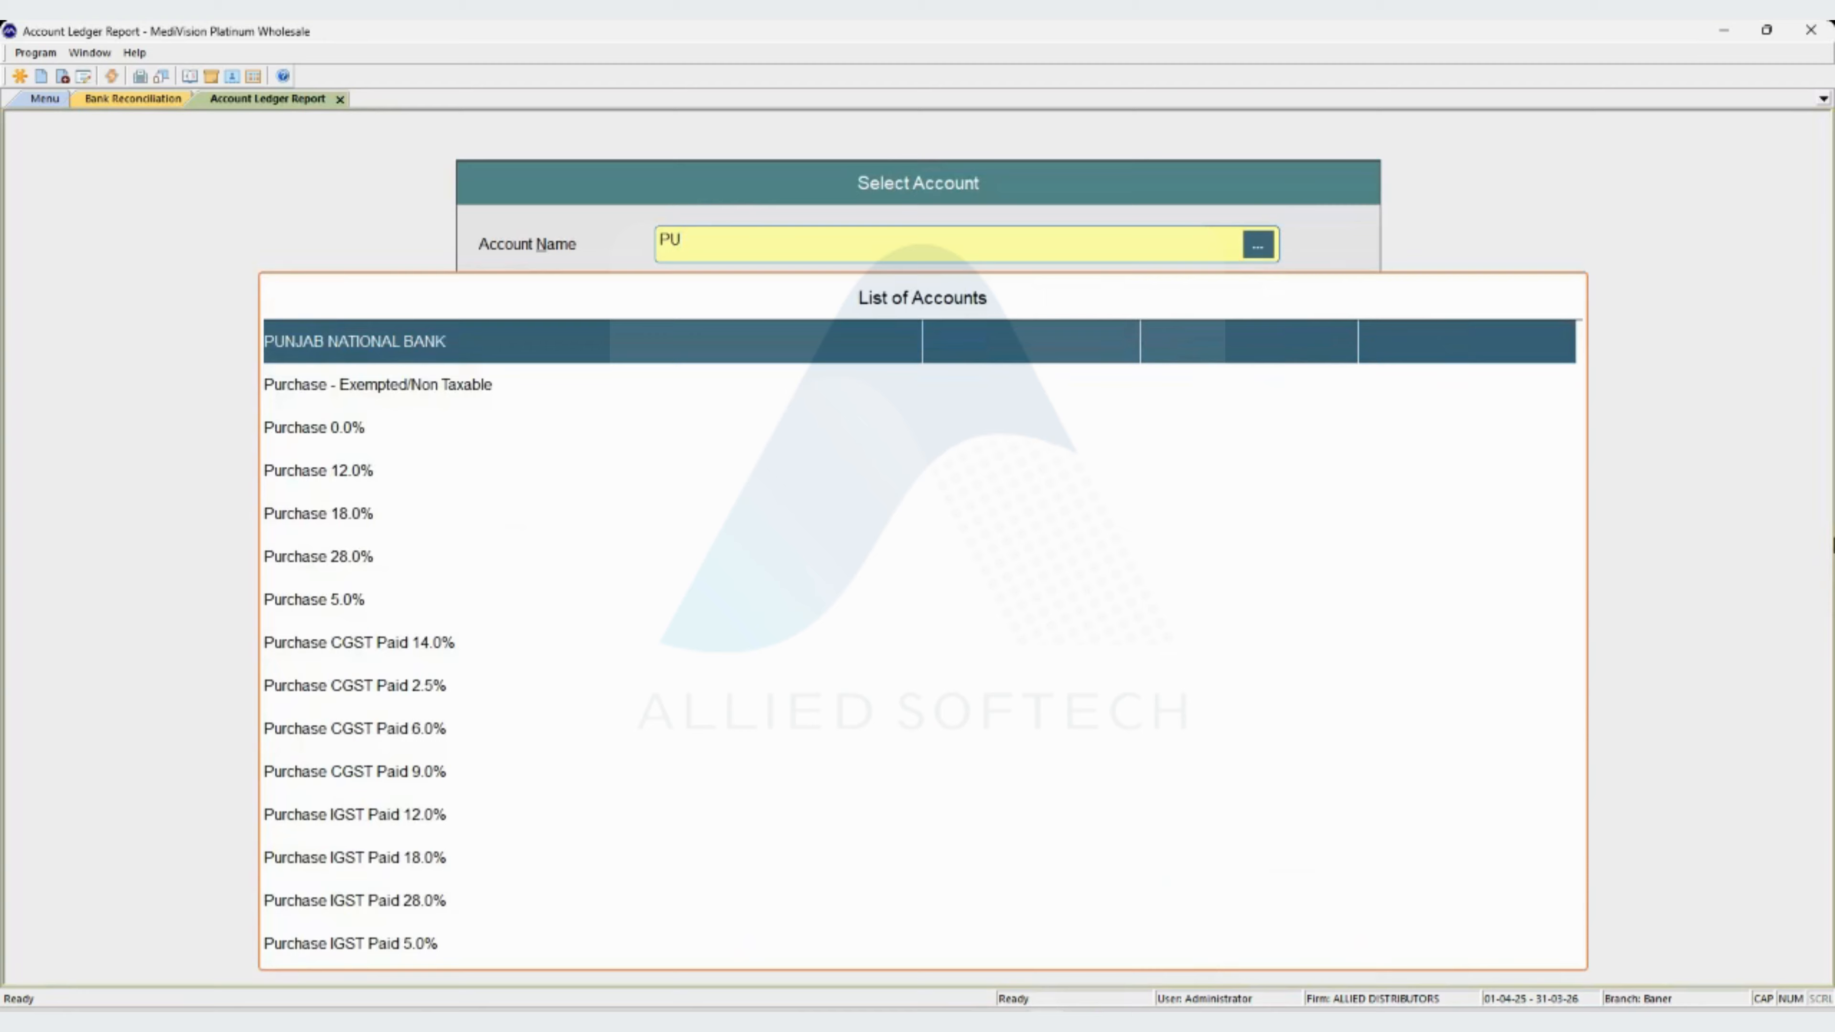
key("Return")
key("Return")
key("Return")
key("Return")
key("Delete")
key("Return")
key("Delete")
key("Return")
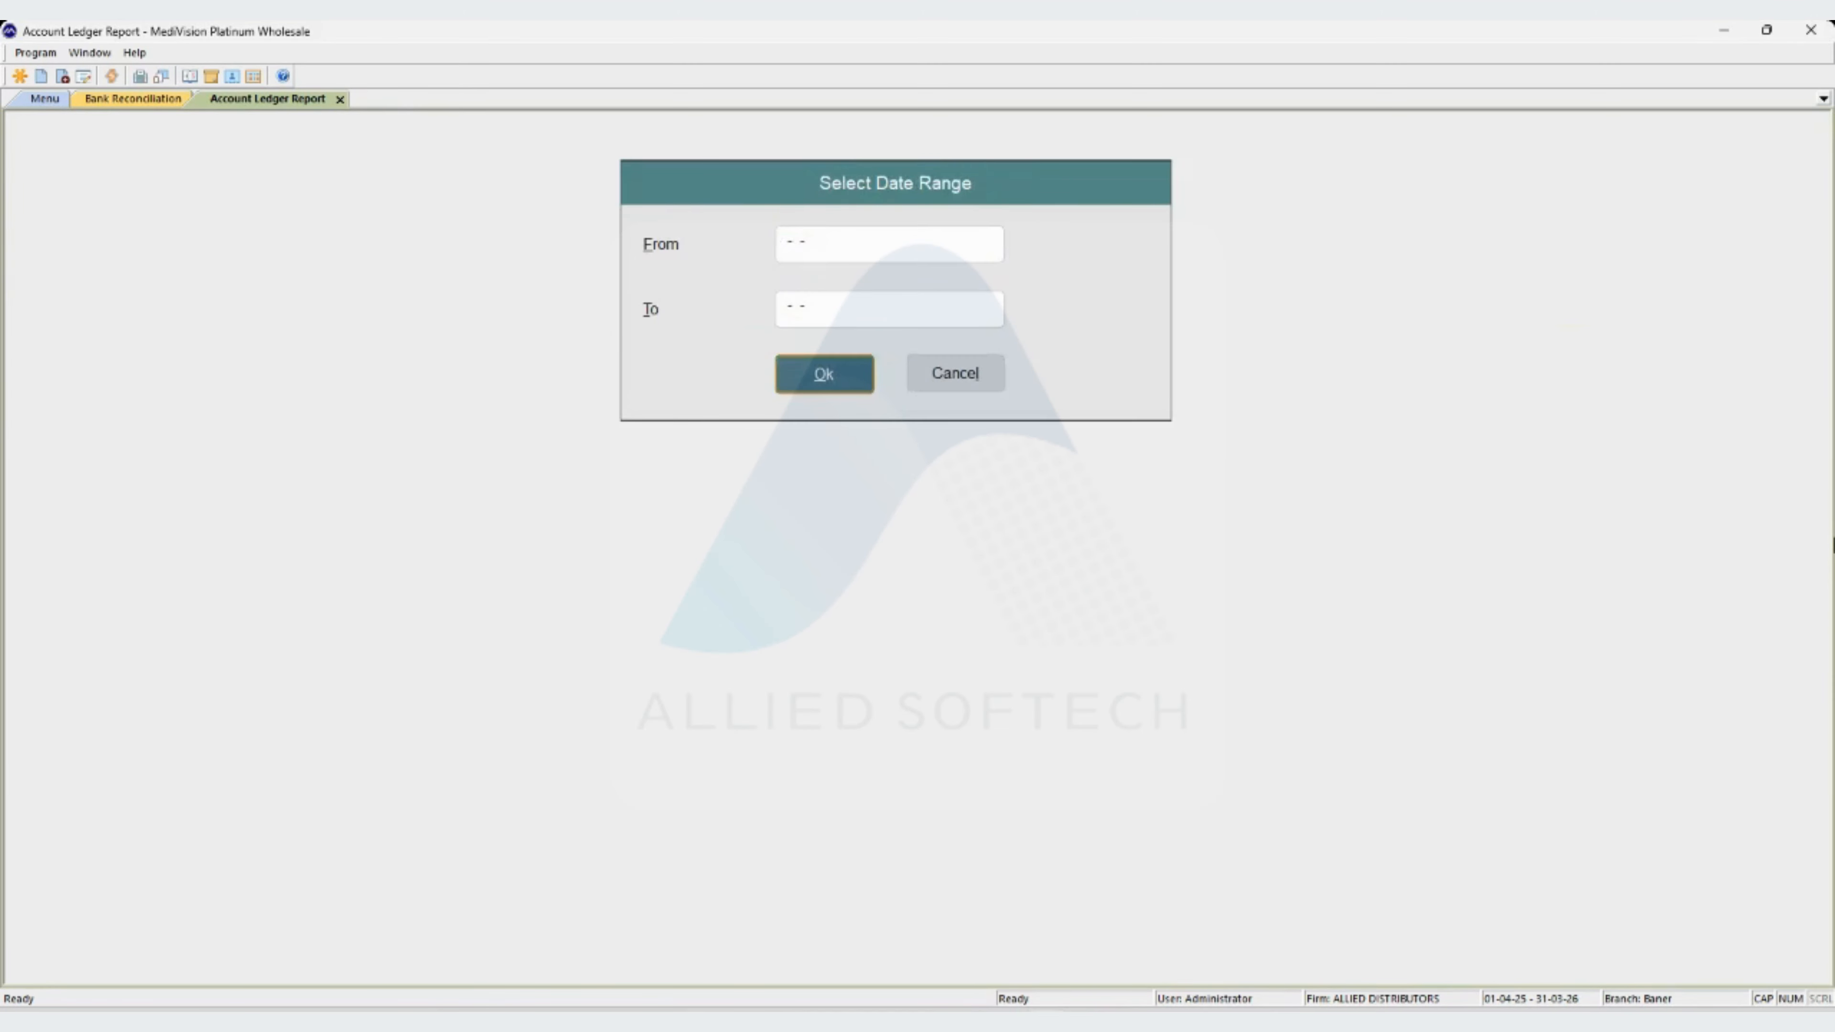
key("Return")
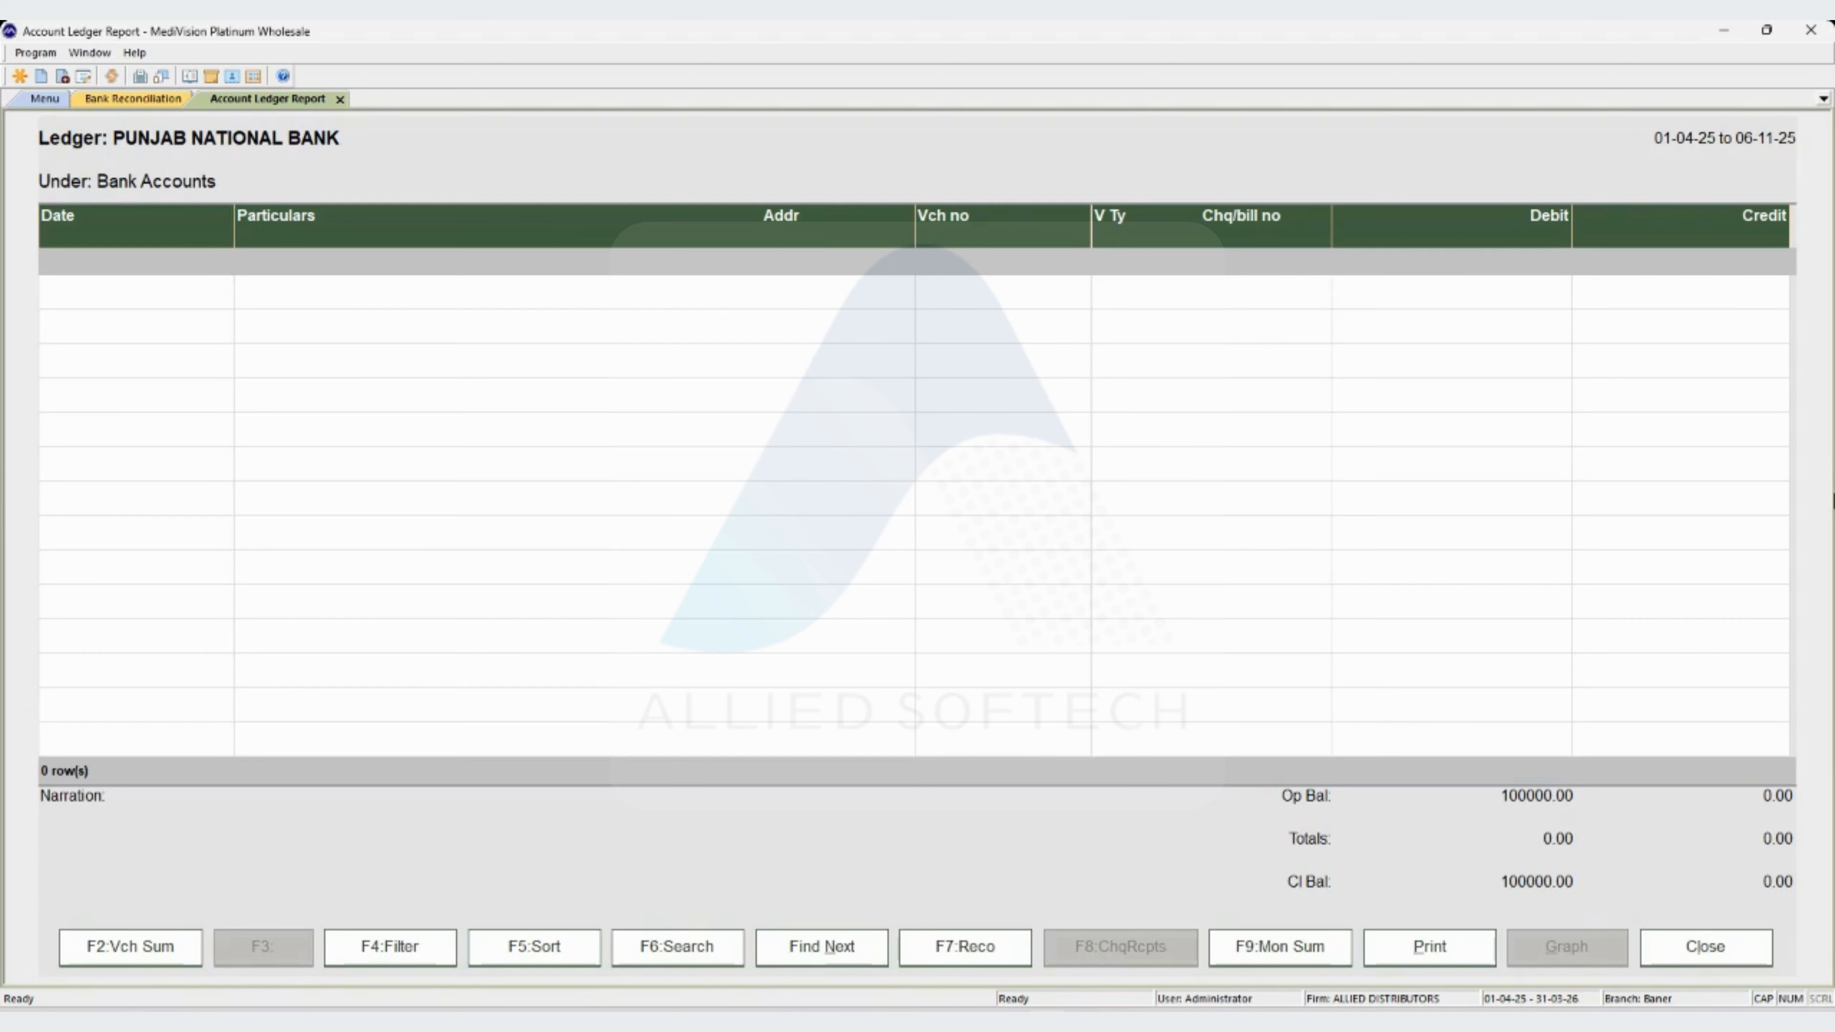
Start a regular receipt voucher dated 10-04-25, received from AARAVI MEDICAL STORES.
key("ctrl+r")
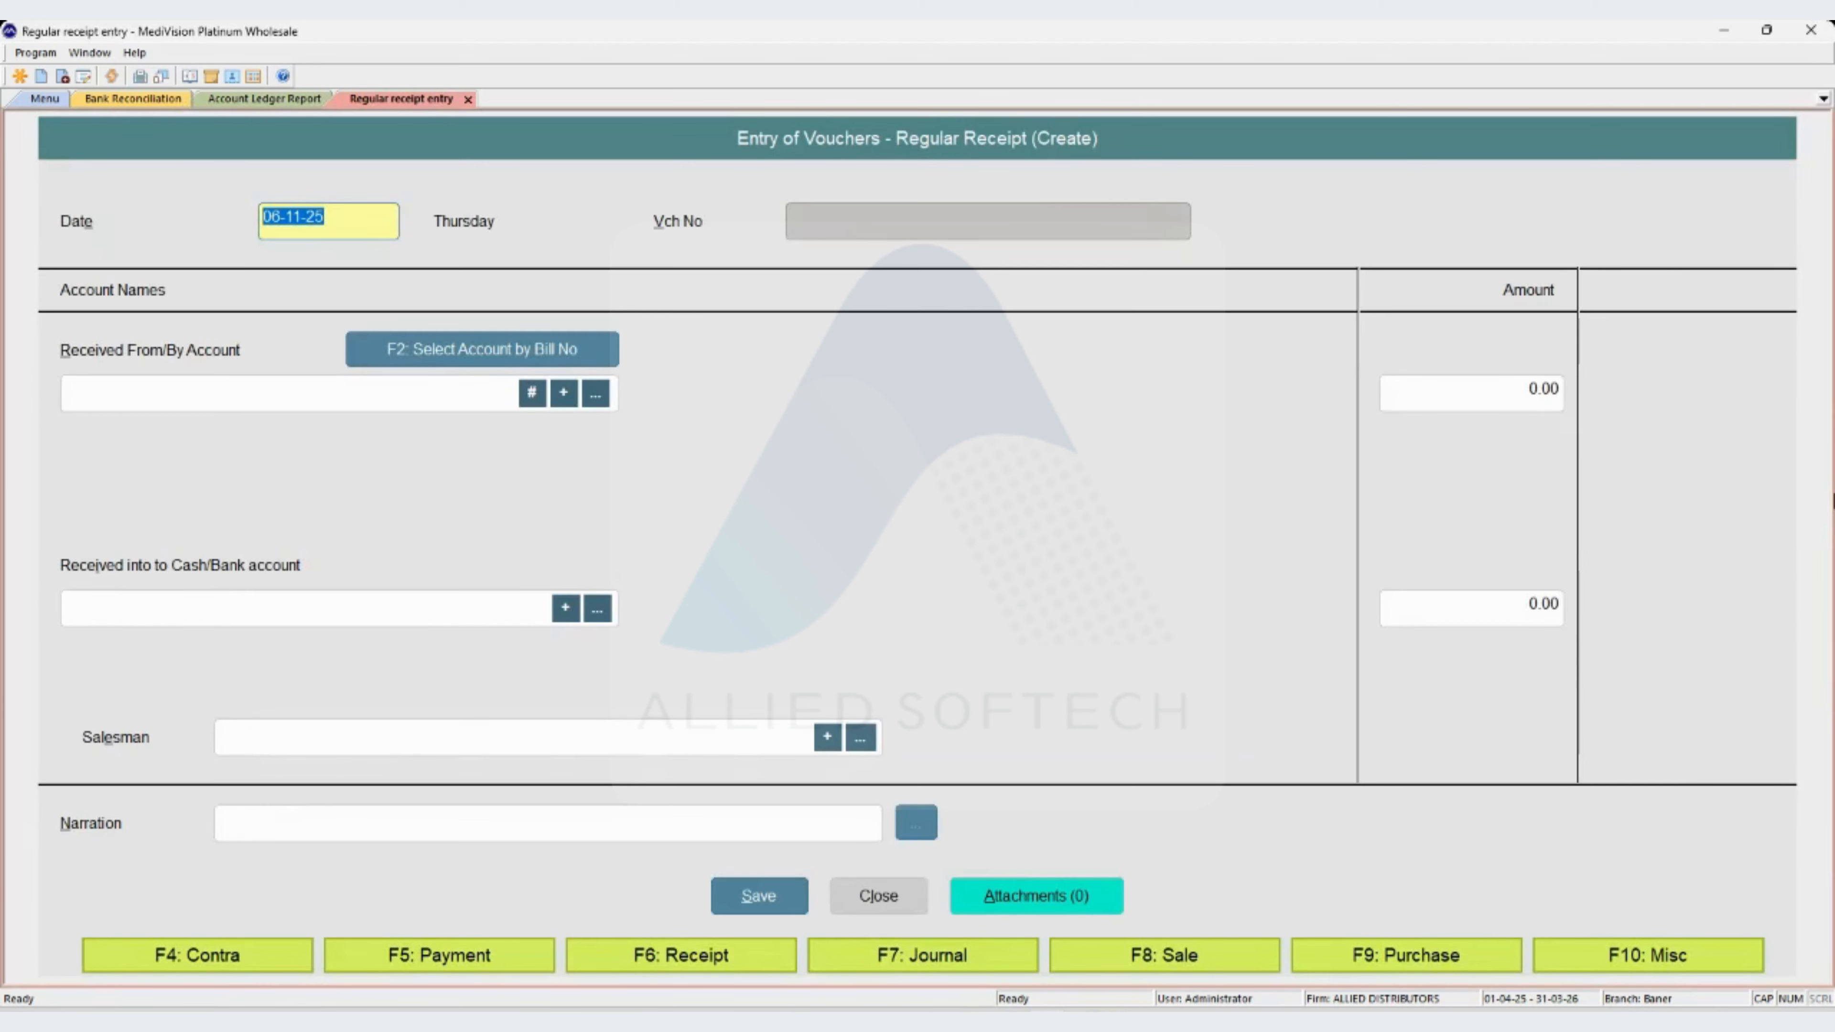
type("10-04-25")
key("Return")
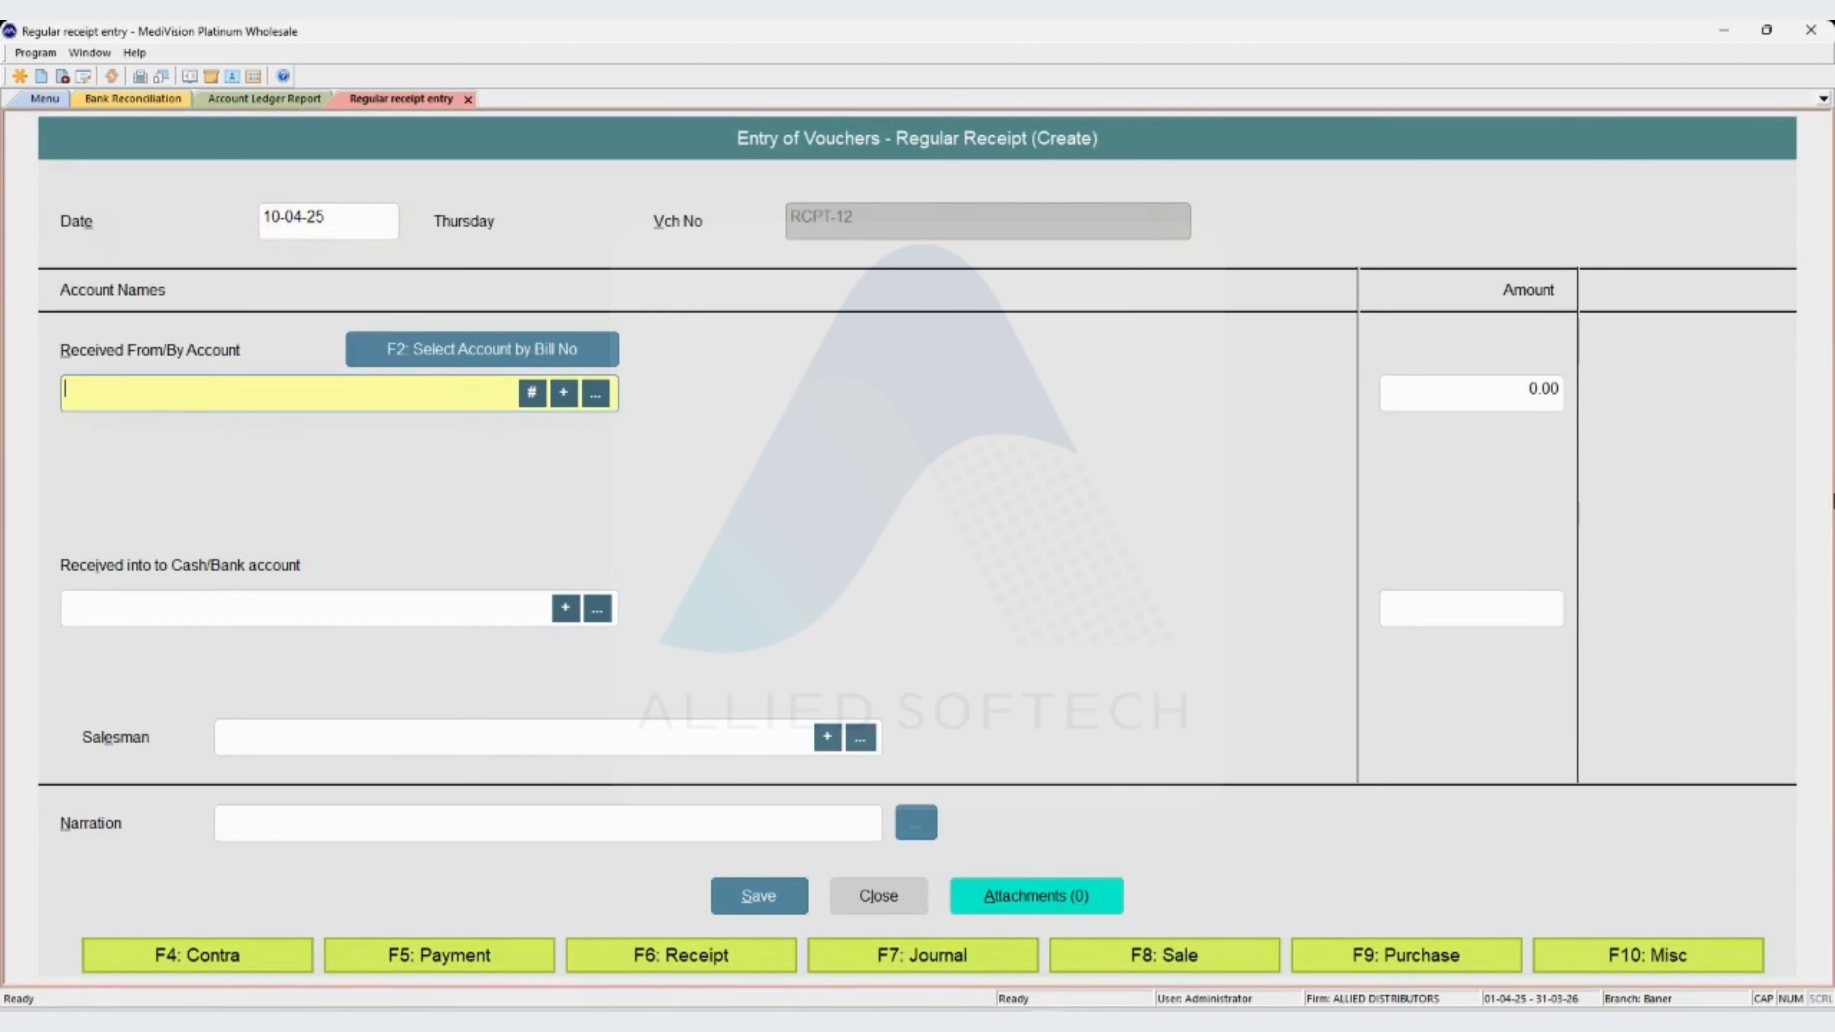
key("Down")
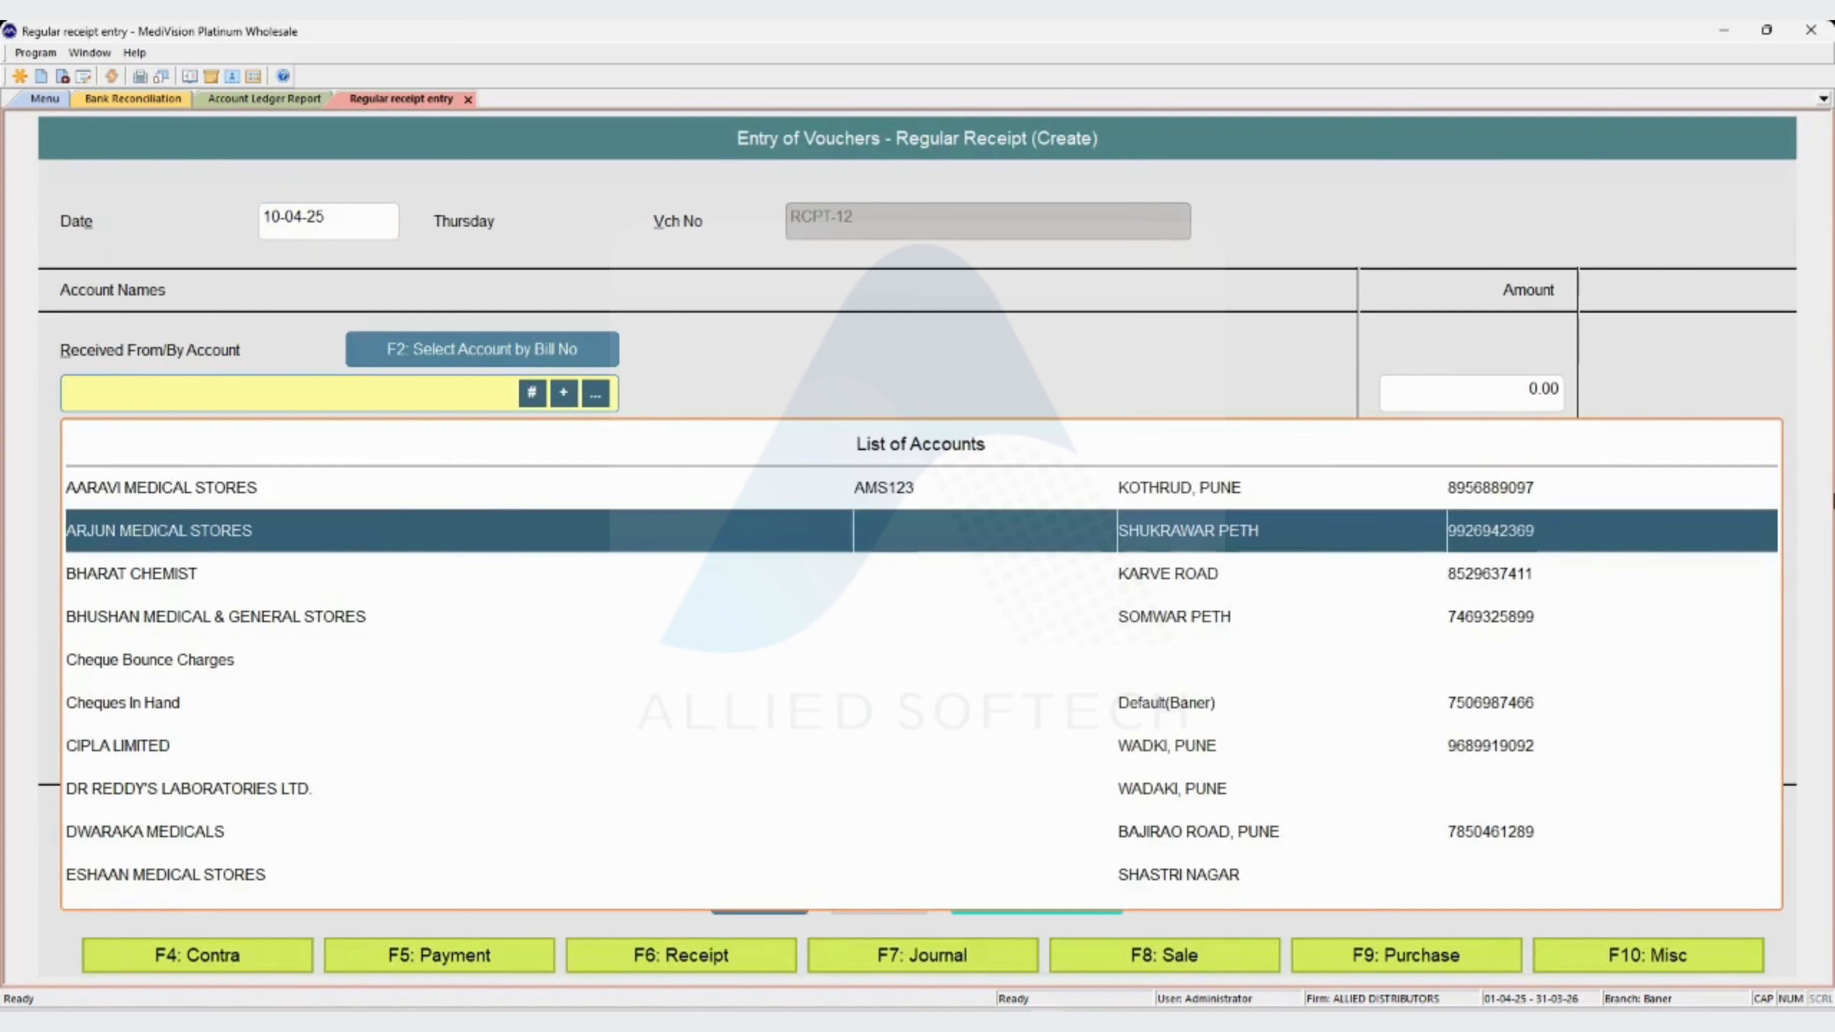
key("Up")
key("Return")
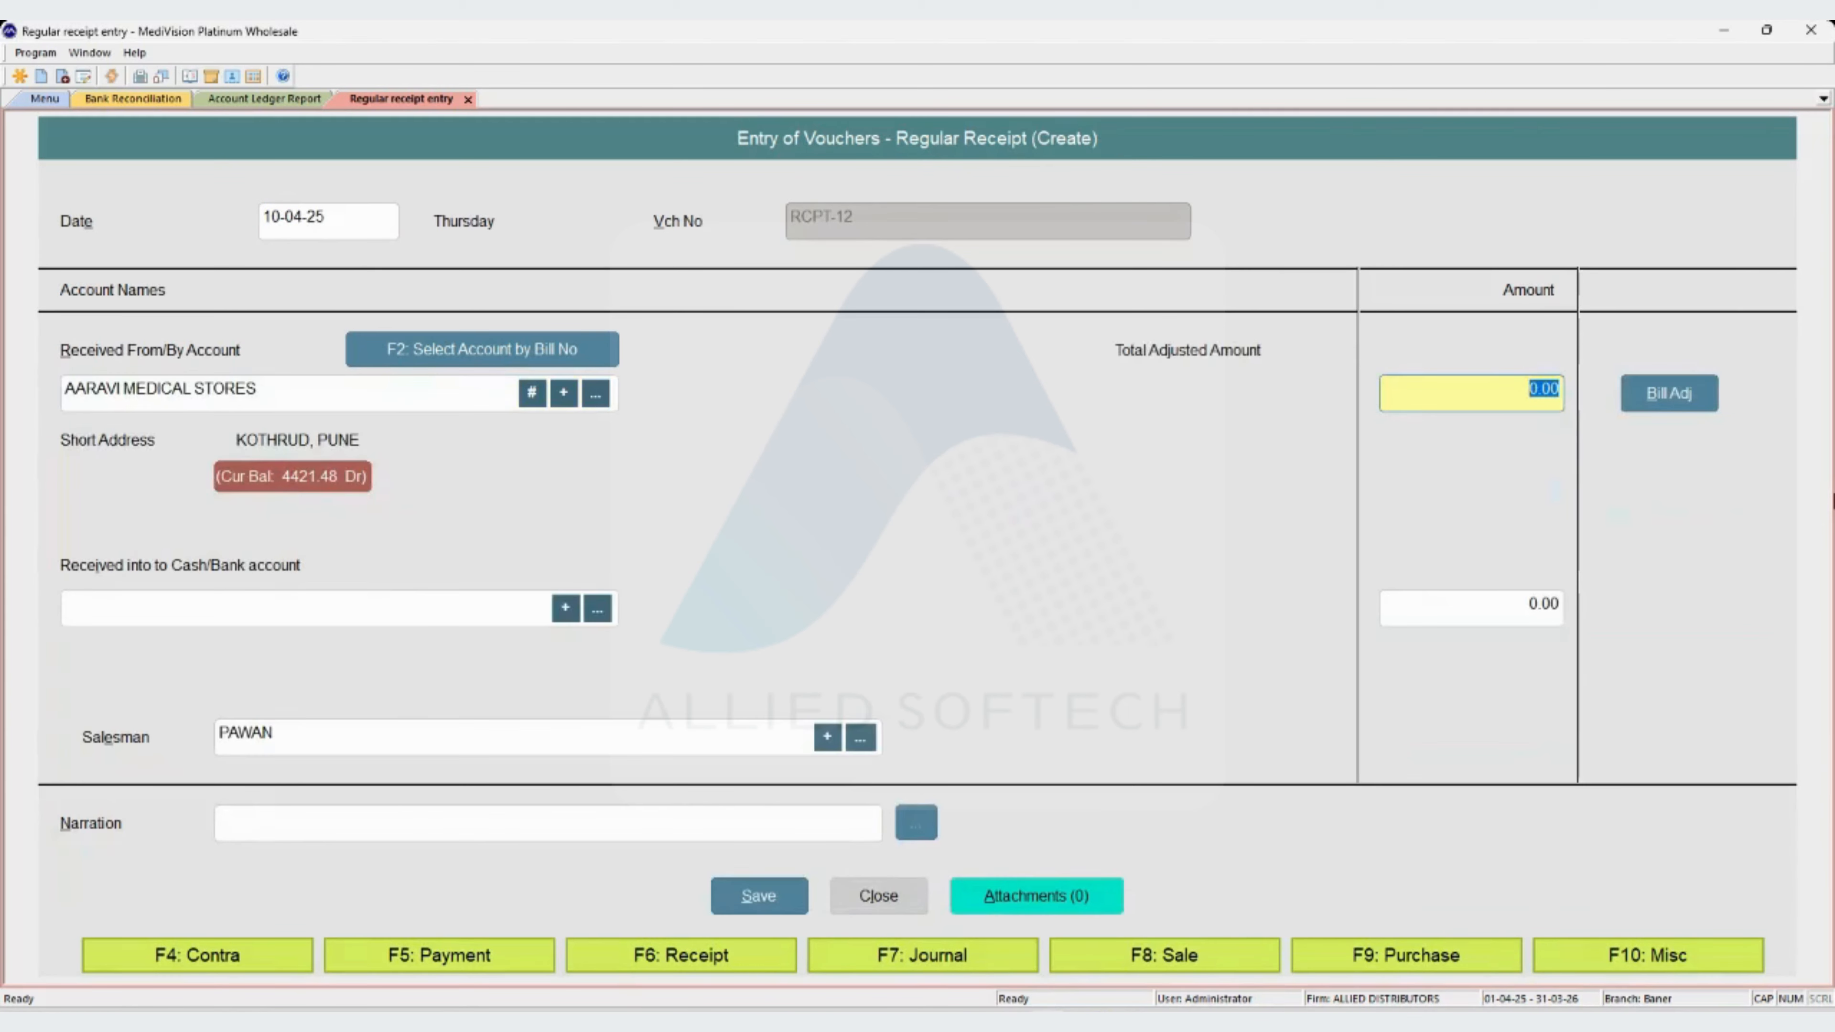
Set the receipt amount to 5000 and adjust it fully against the party's outstanding bills from DNAMT-1 through LCC-1.
type("5000")
key("Return")
key("Return")
key("Return")
key("Return")
key("Return")
key("Return")
key("Return")
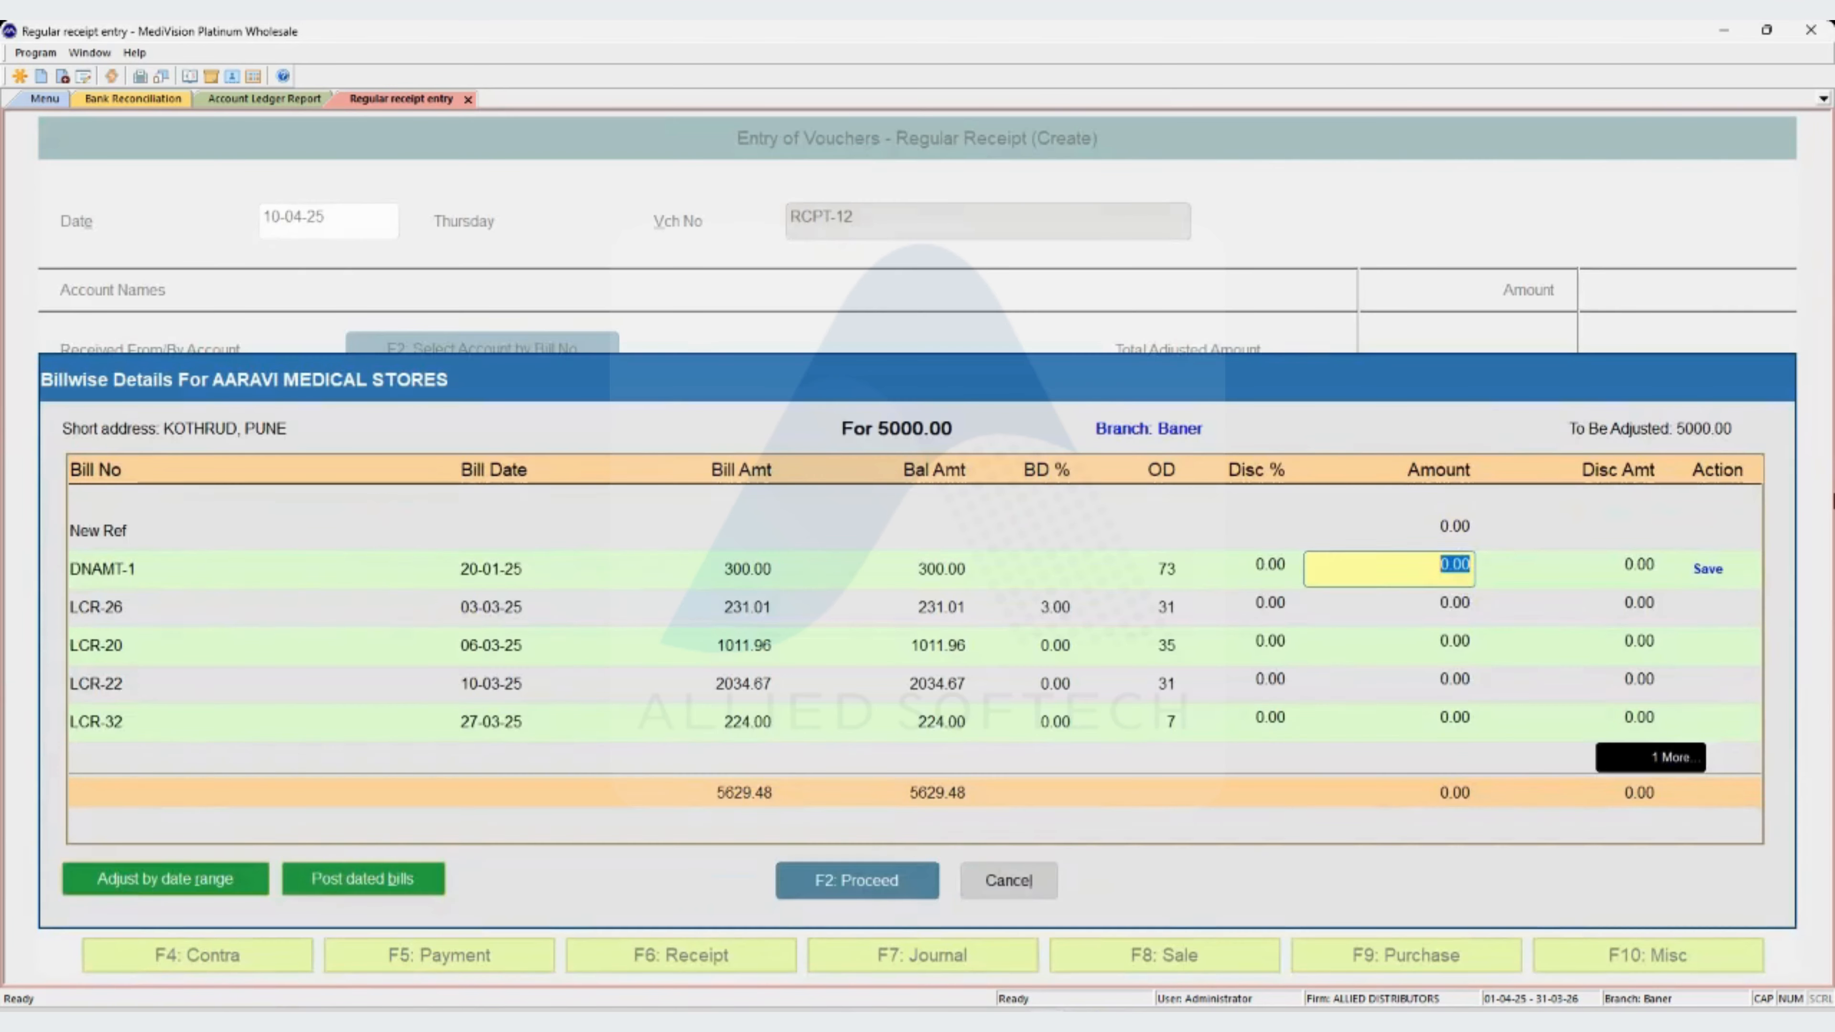
key("Return")
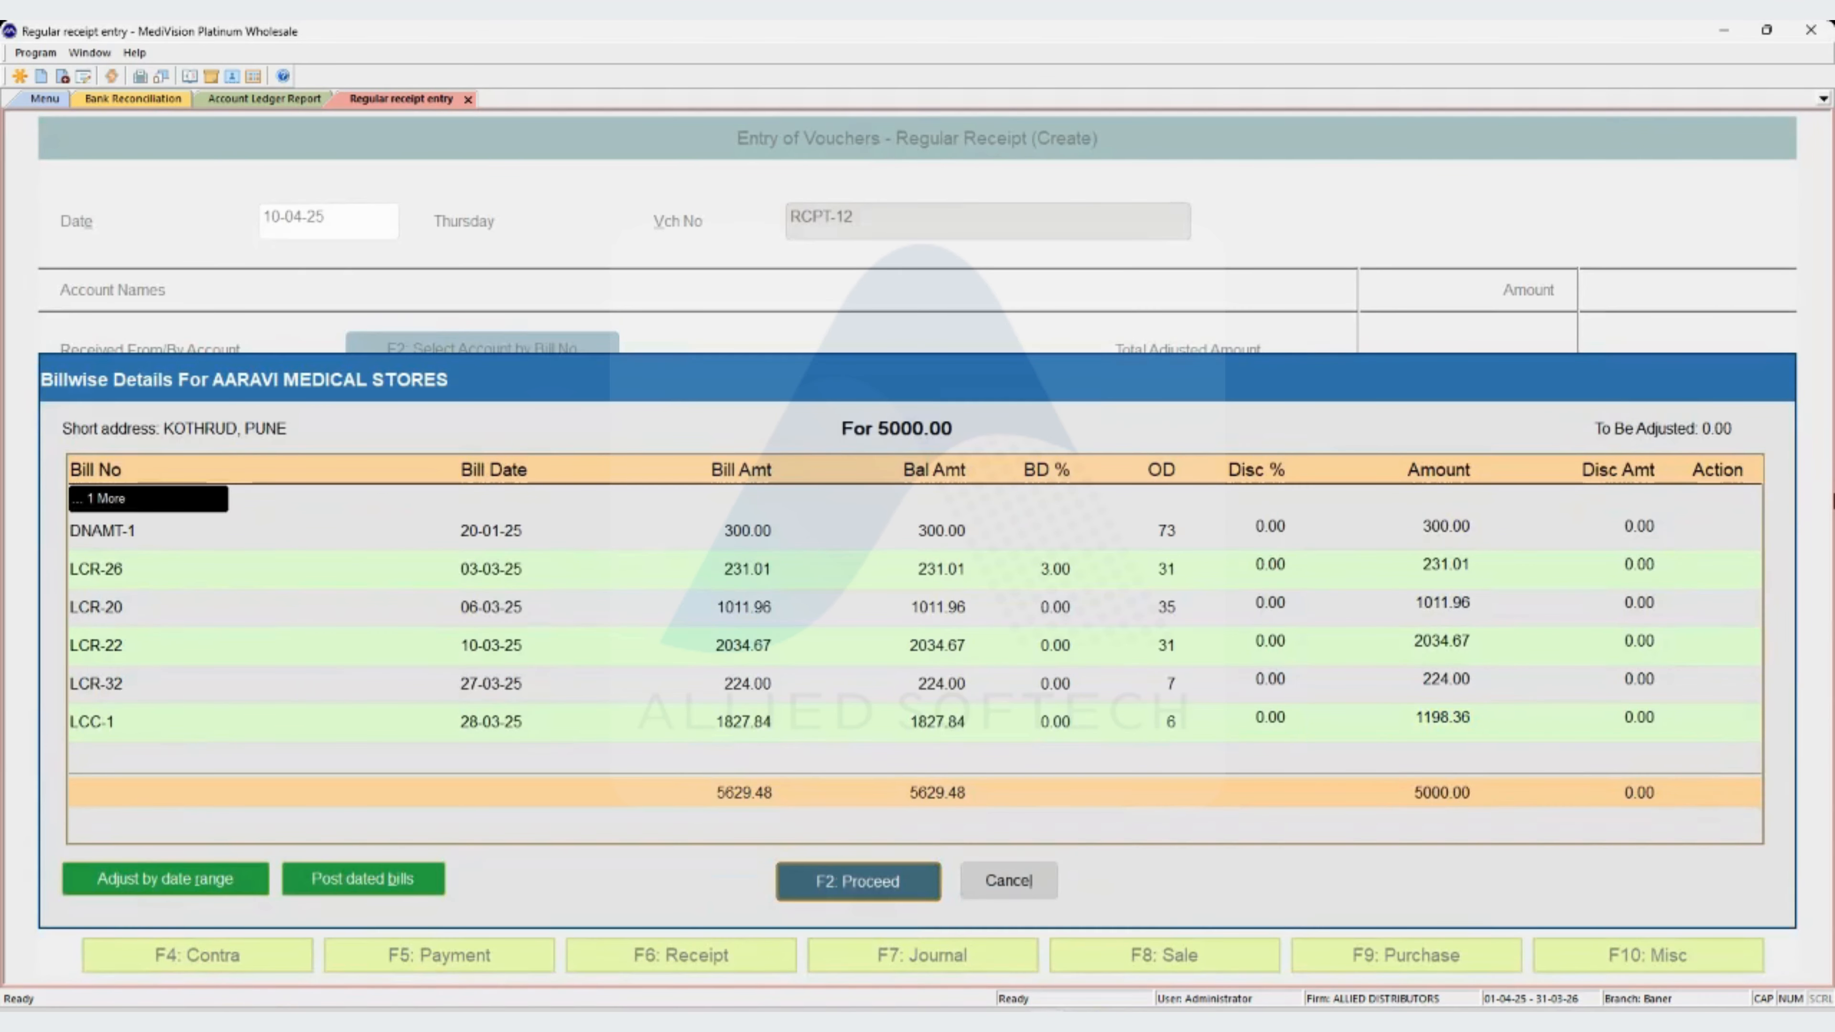
key("Return")
Receive the amount into PUNJAB NATIONAL BANK with cheque number 00538 and cheque date 10-04-25.
key("Down")
key("Down")
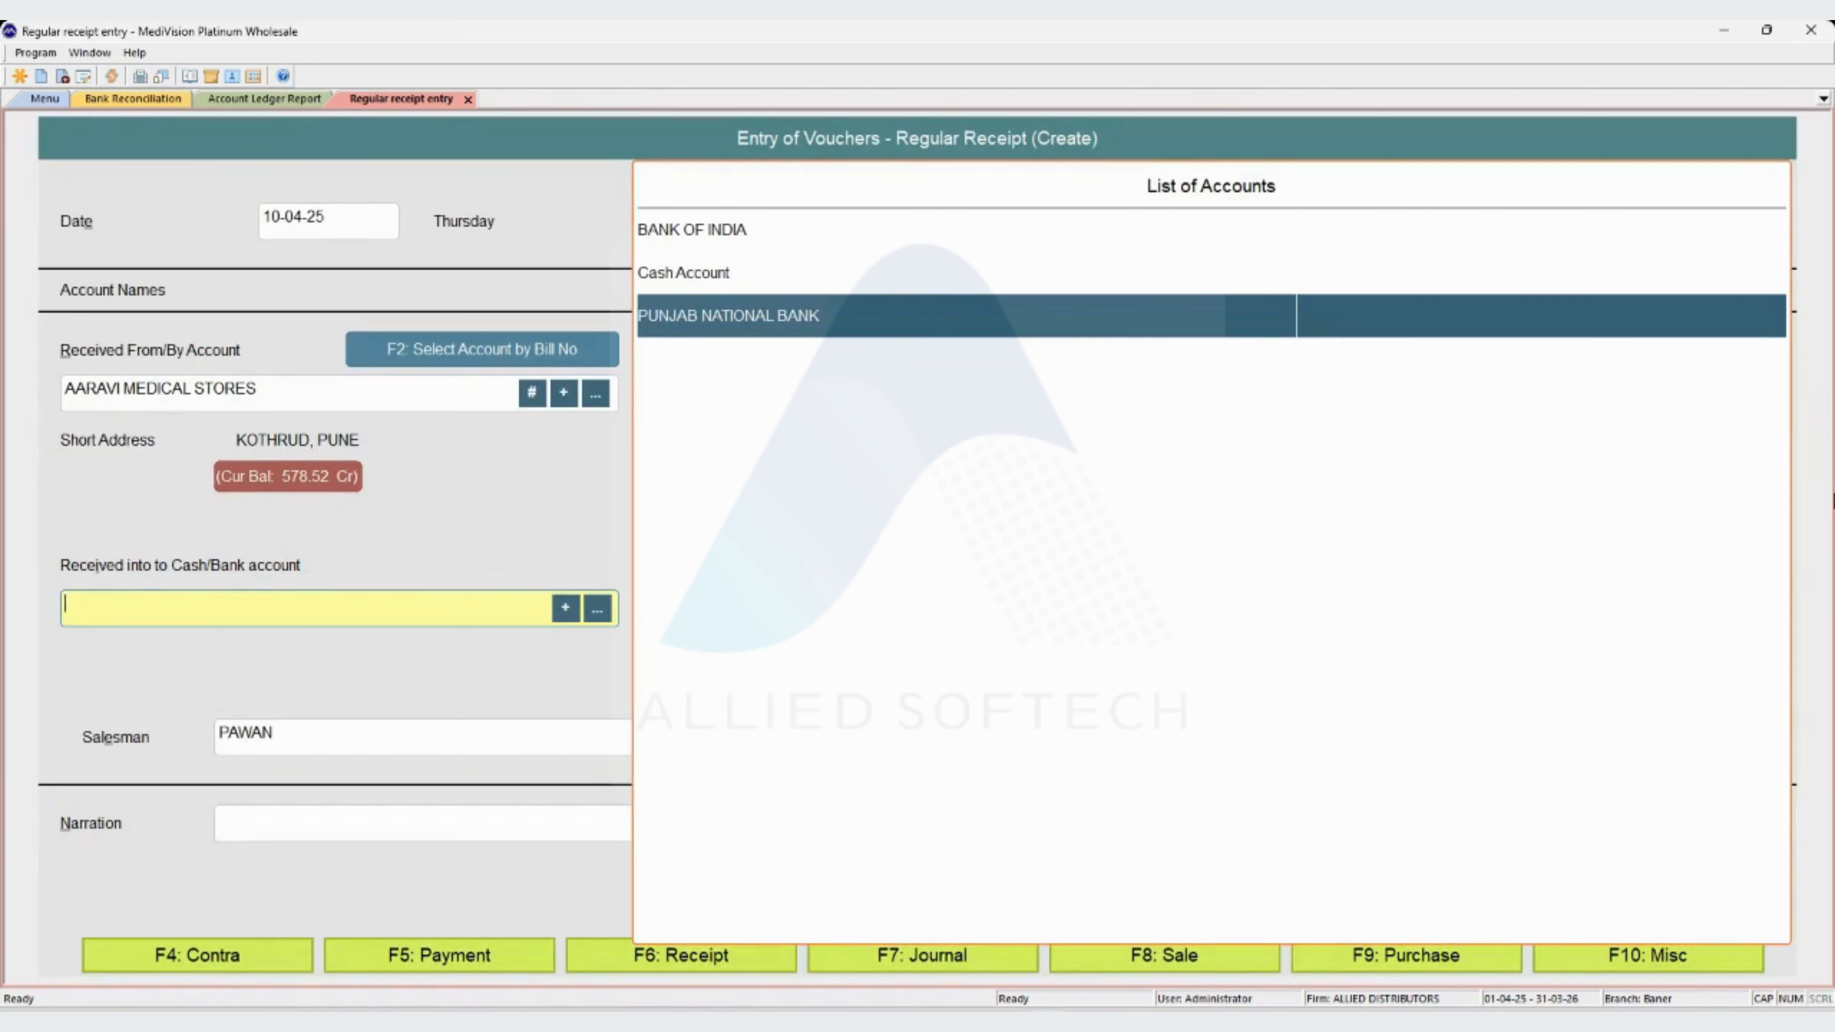
key("Return")
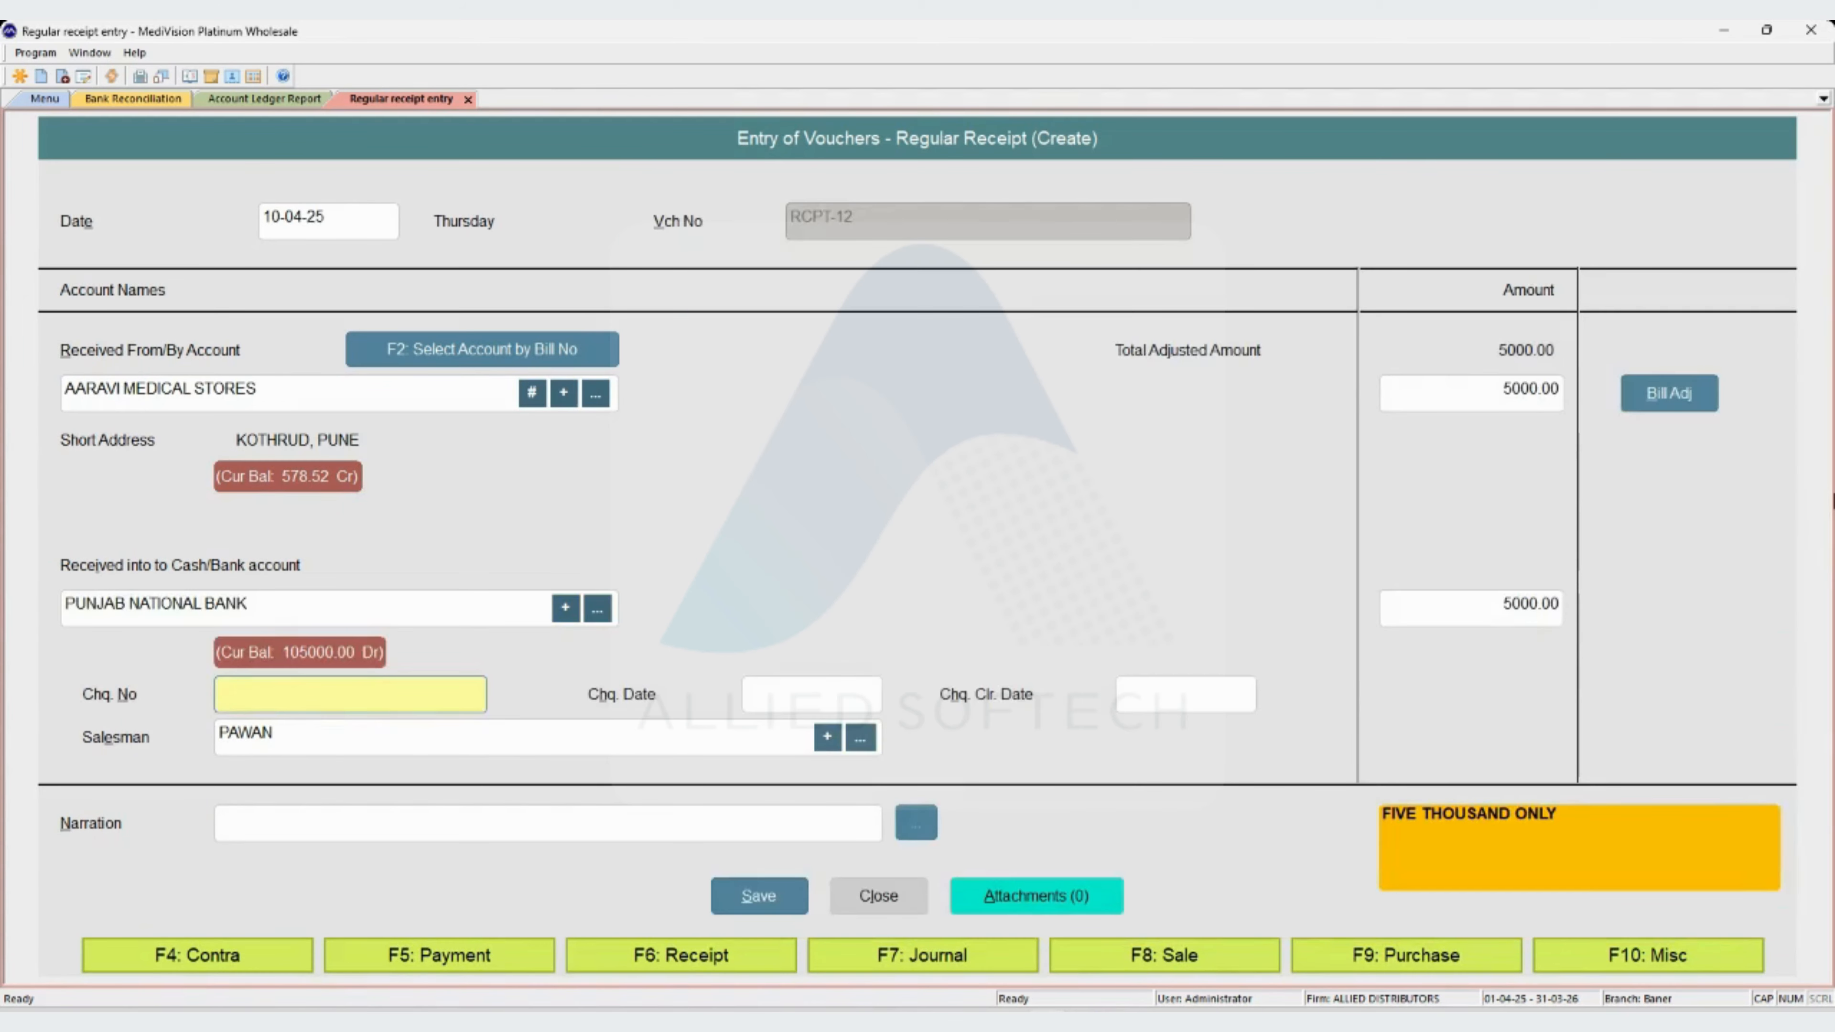
type("00538")
key("Return")
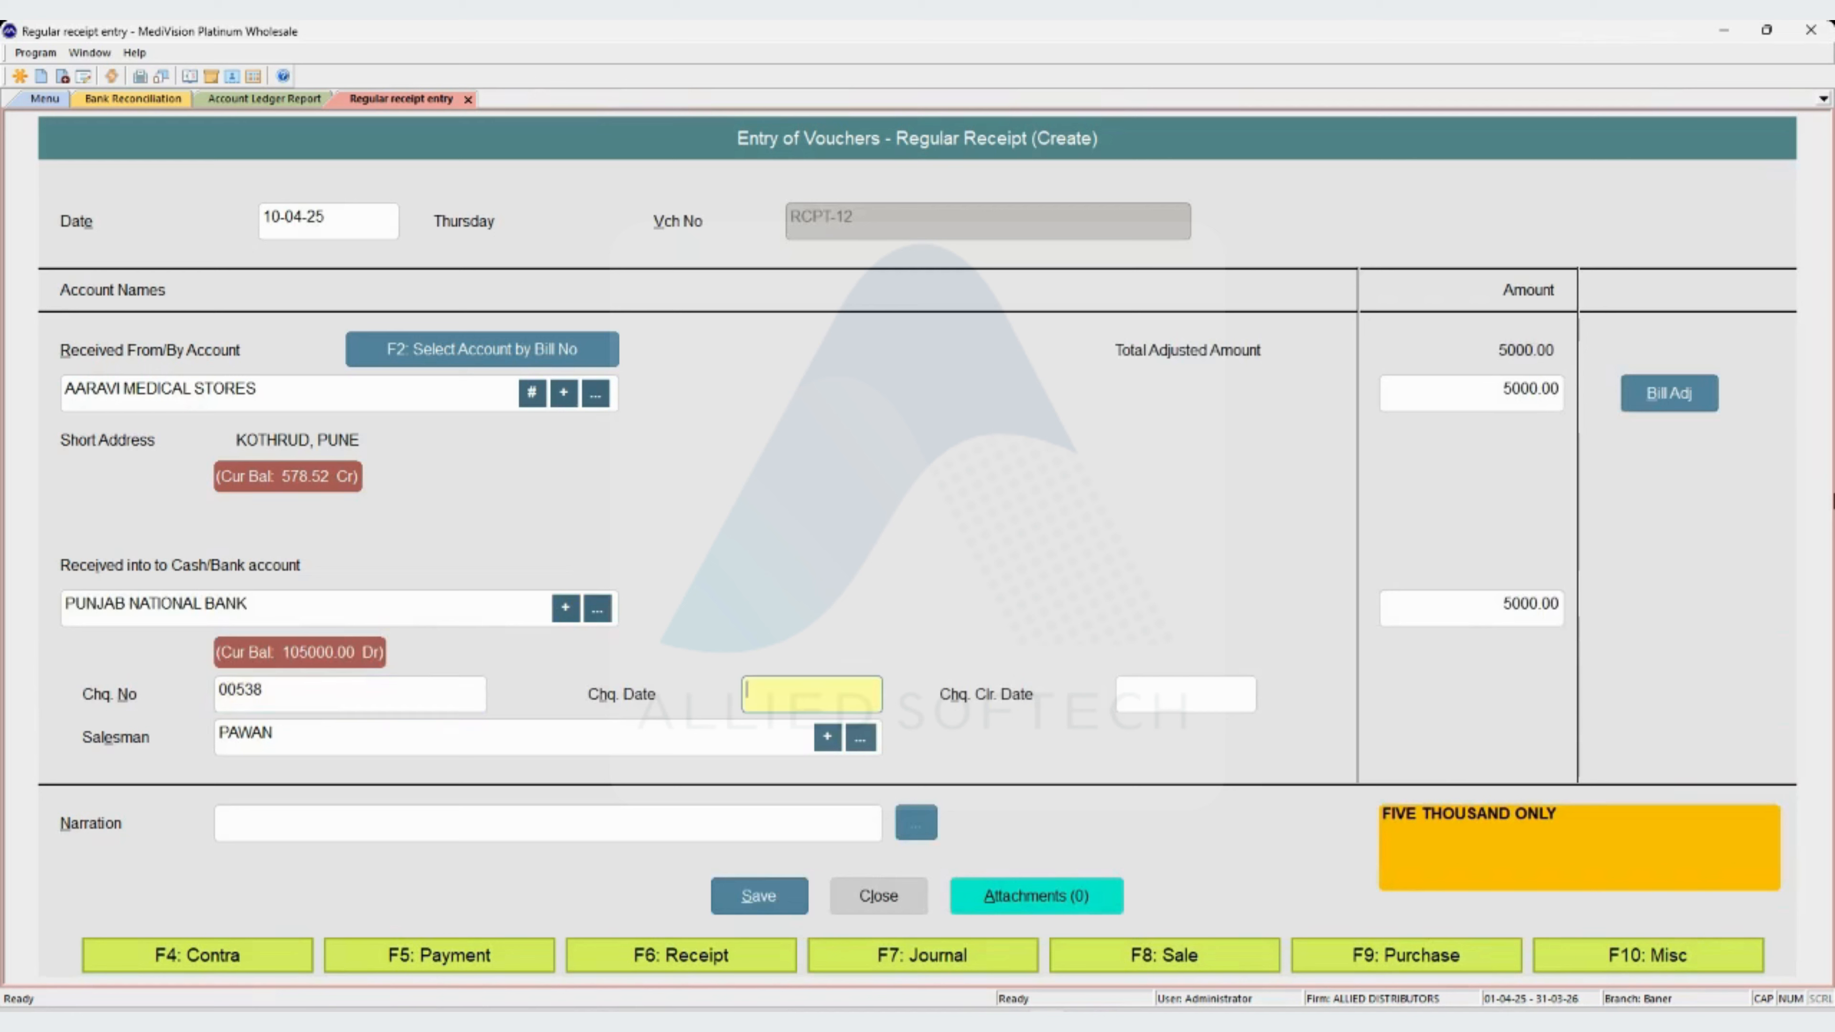
type("10-04-25")
key("Return")
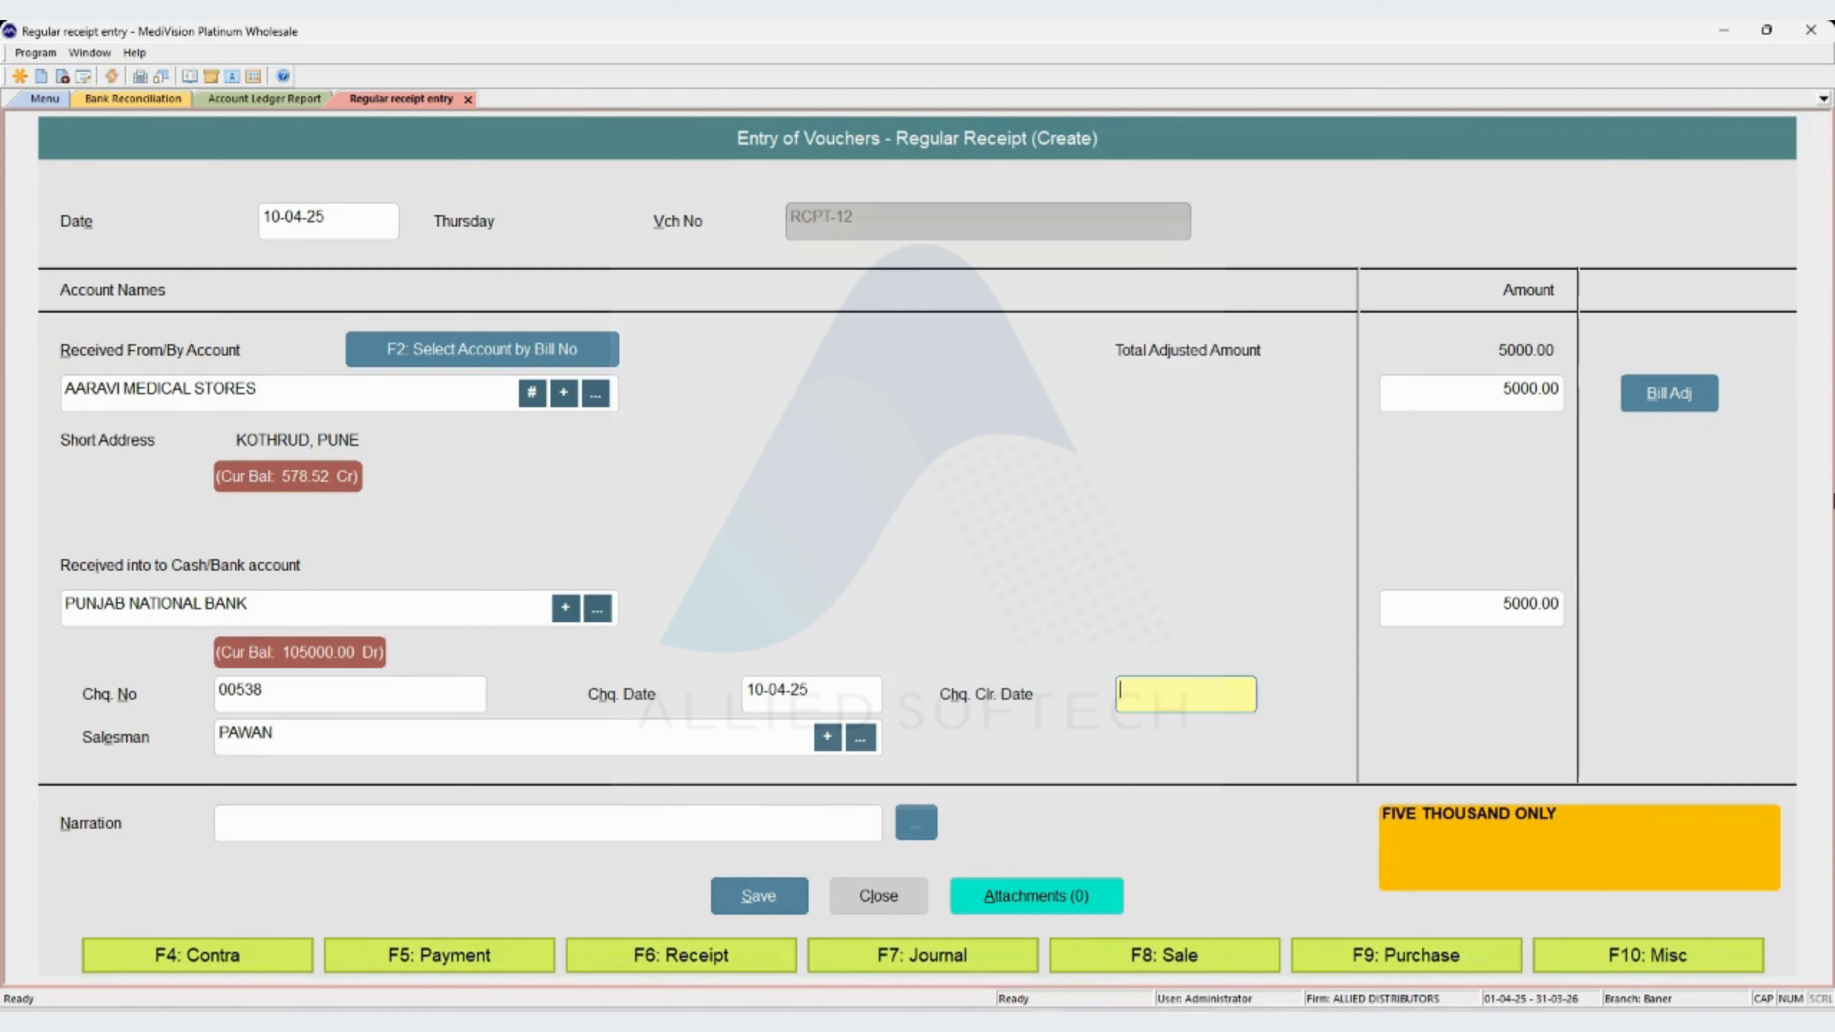
Leave the cheque clearing date and narration blank, keep salesman as filled in, and save the receipt voucher.
key("Return")
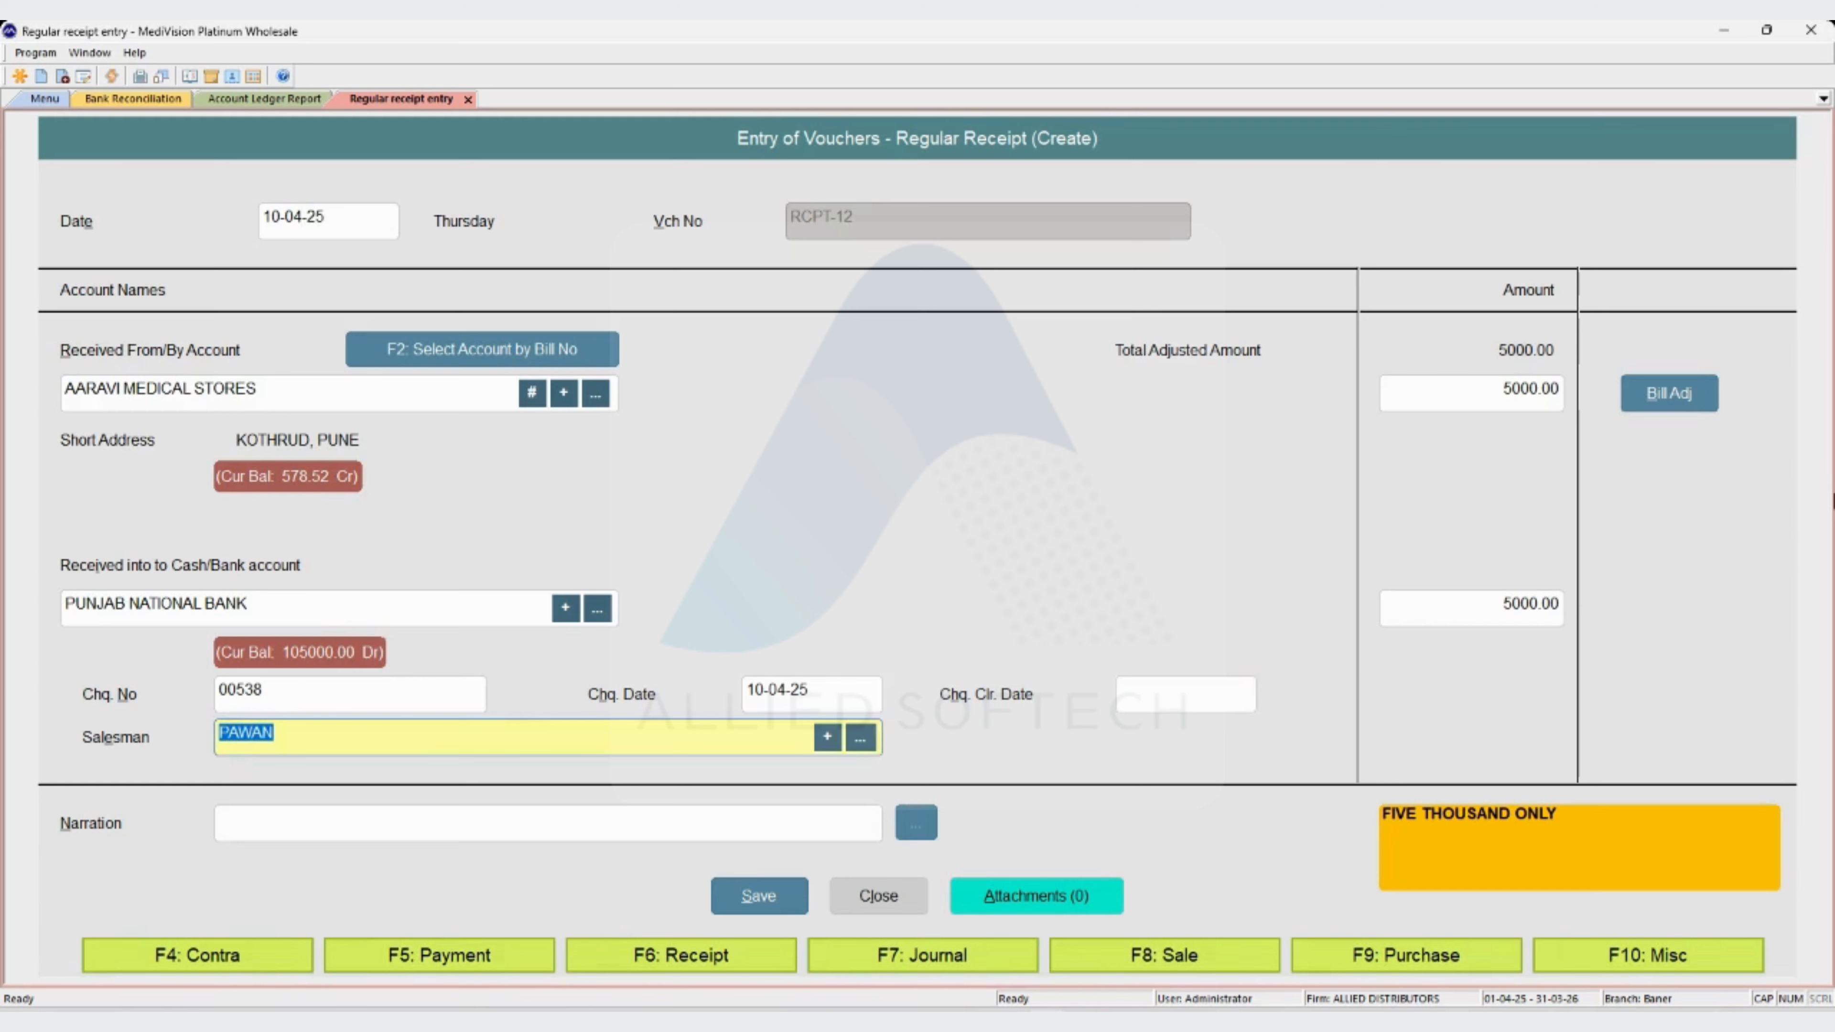
key("Return")
key("Return")
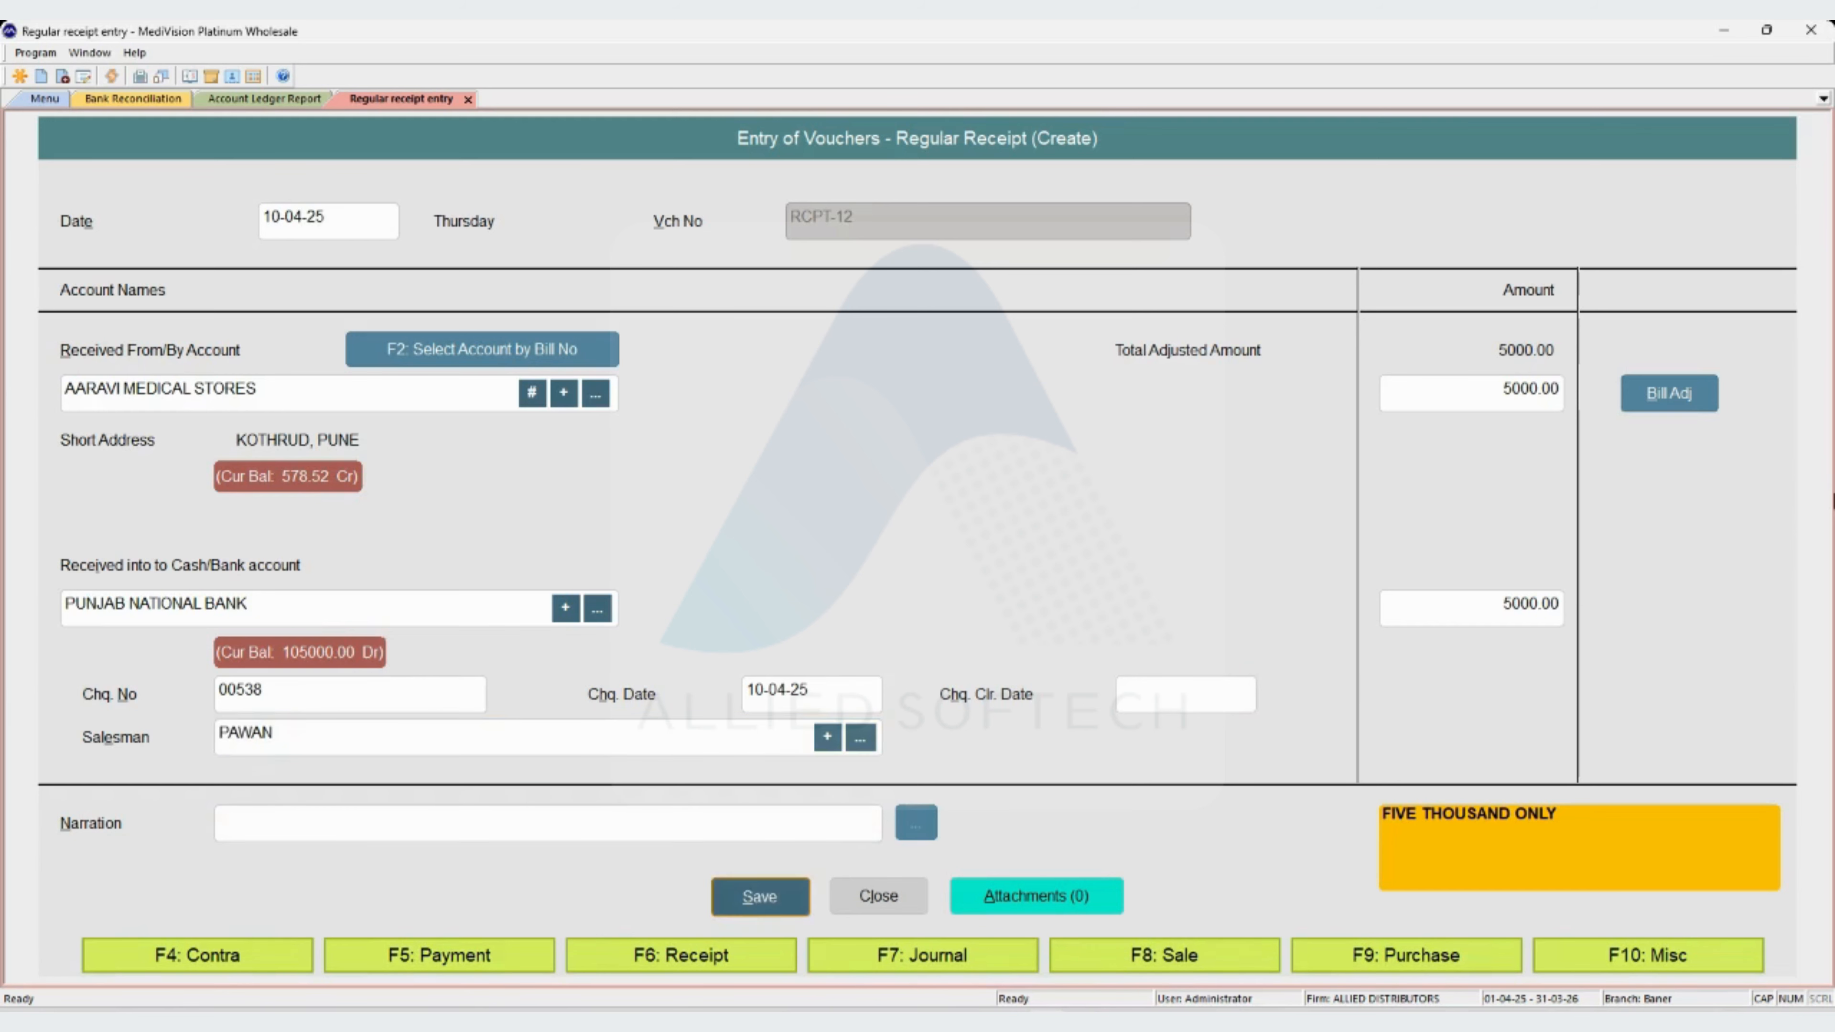
key("Return")
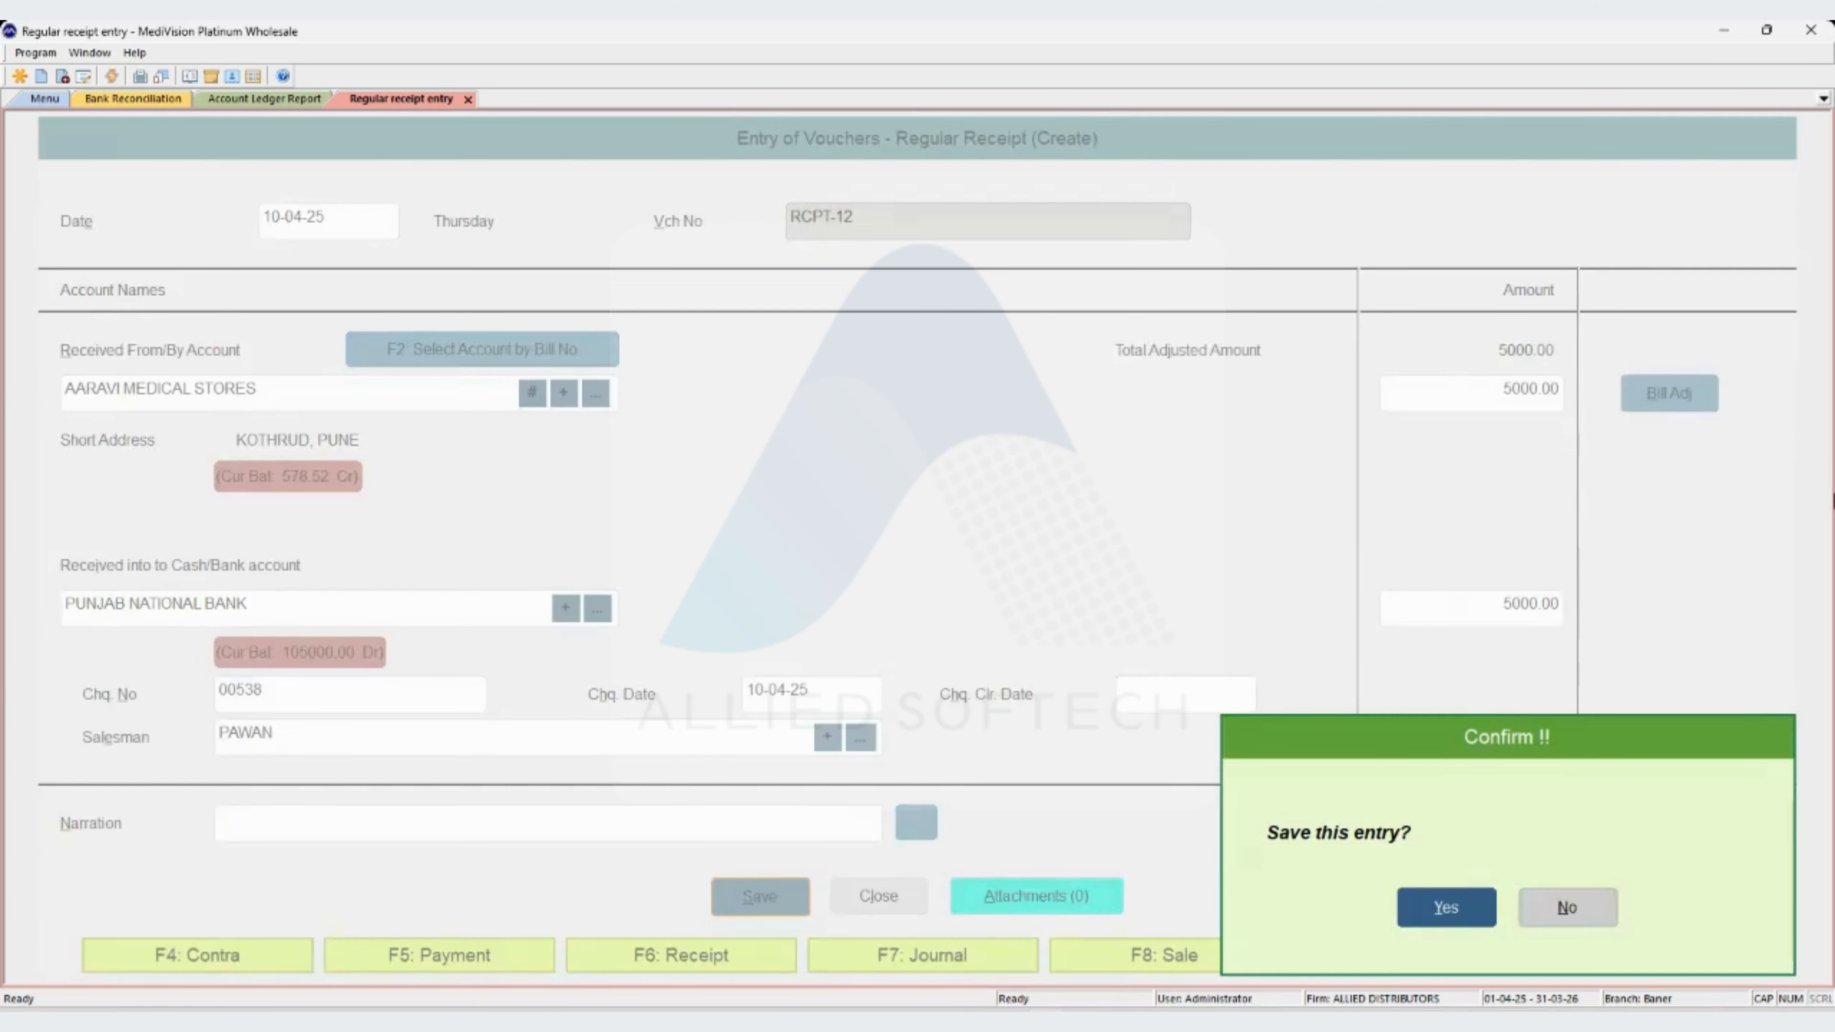
key("Return")
key("Return")
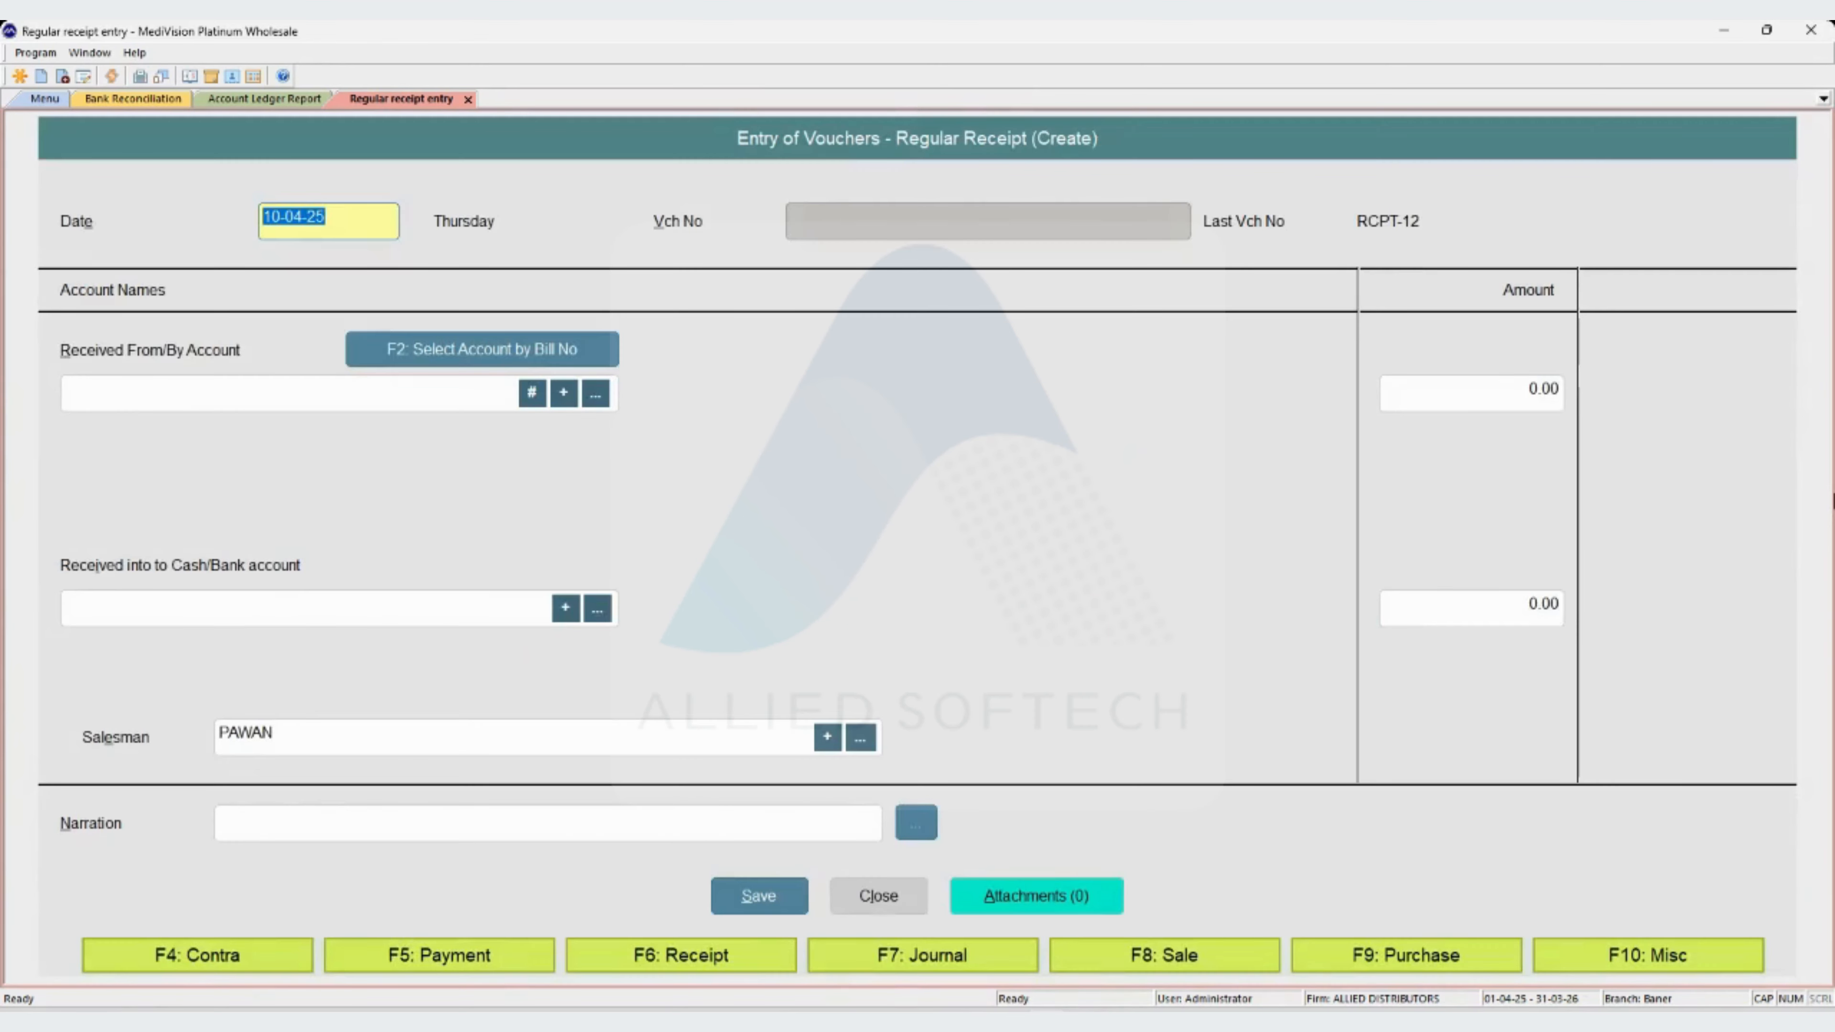
Check the receipt in the bank's ledger and reload the Bank Reconciliation report for 01-04-25 to 06-11-25.
left_click(282, 104)
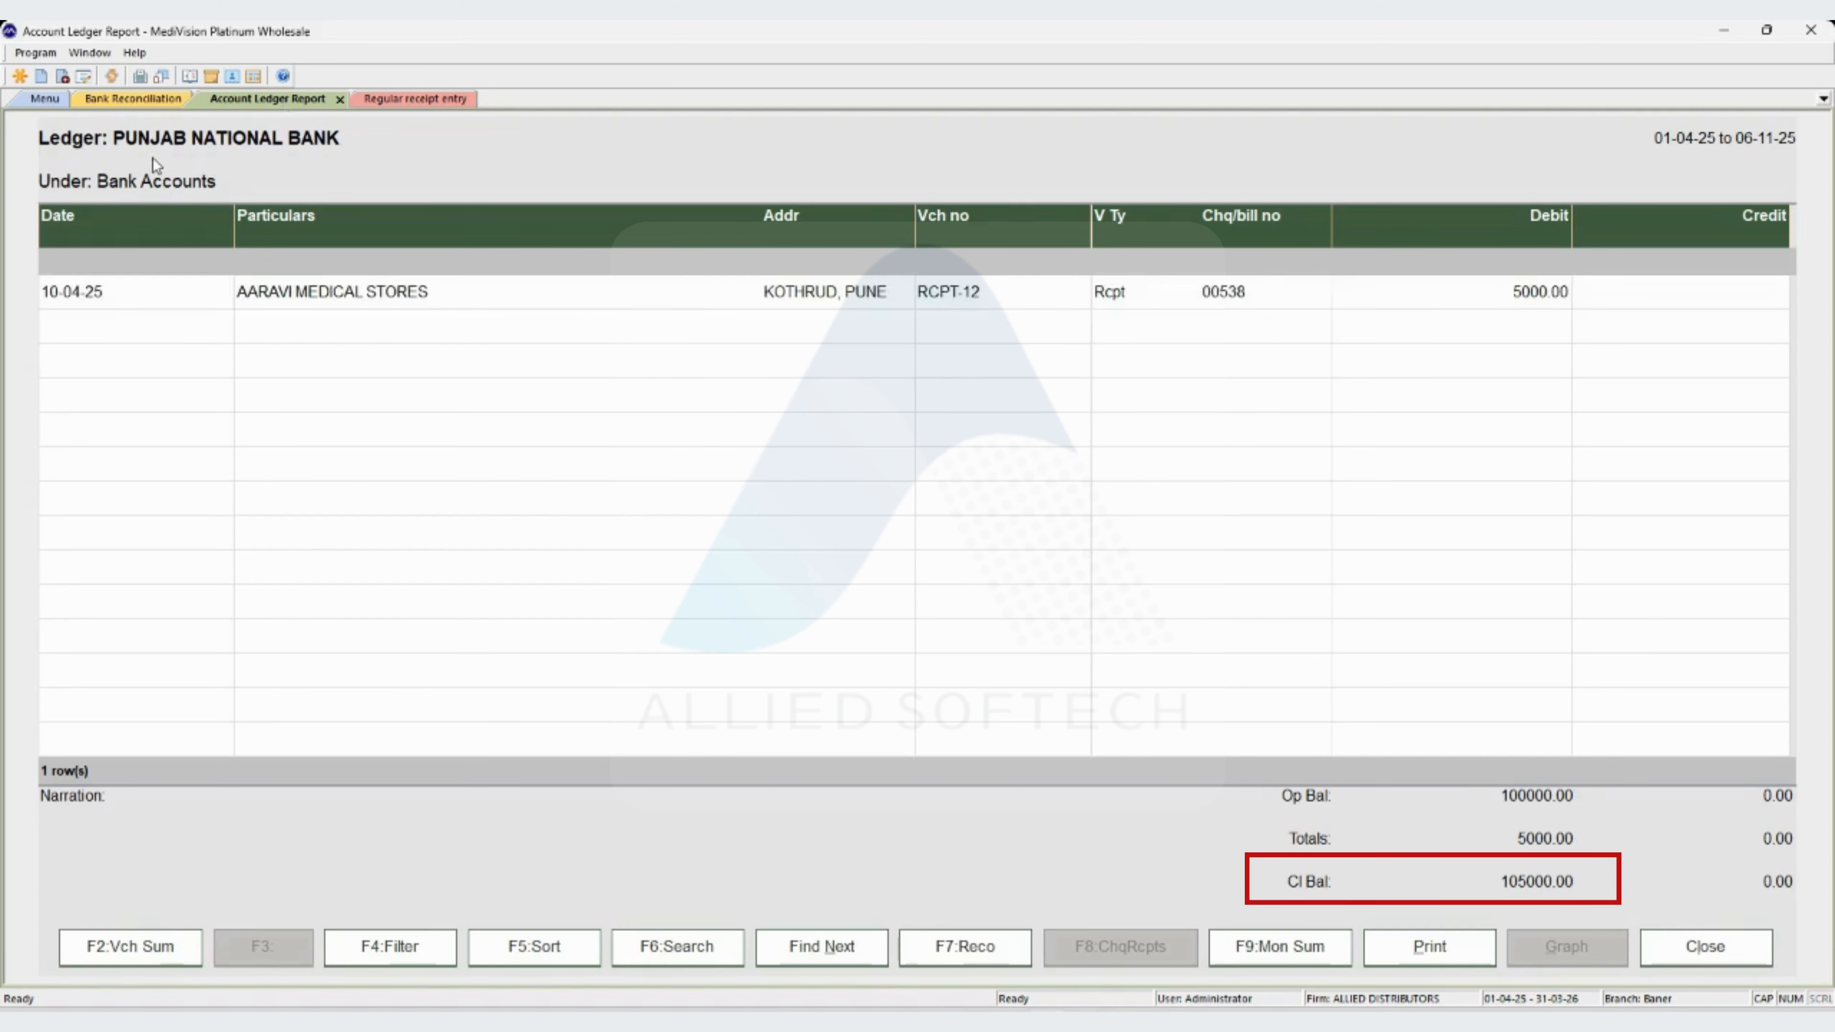
left_click(101, 101)
key("Return")
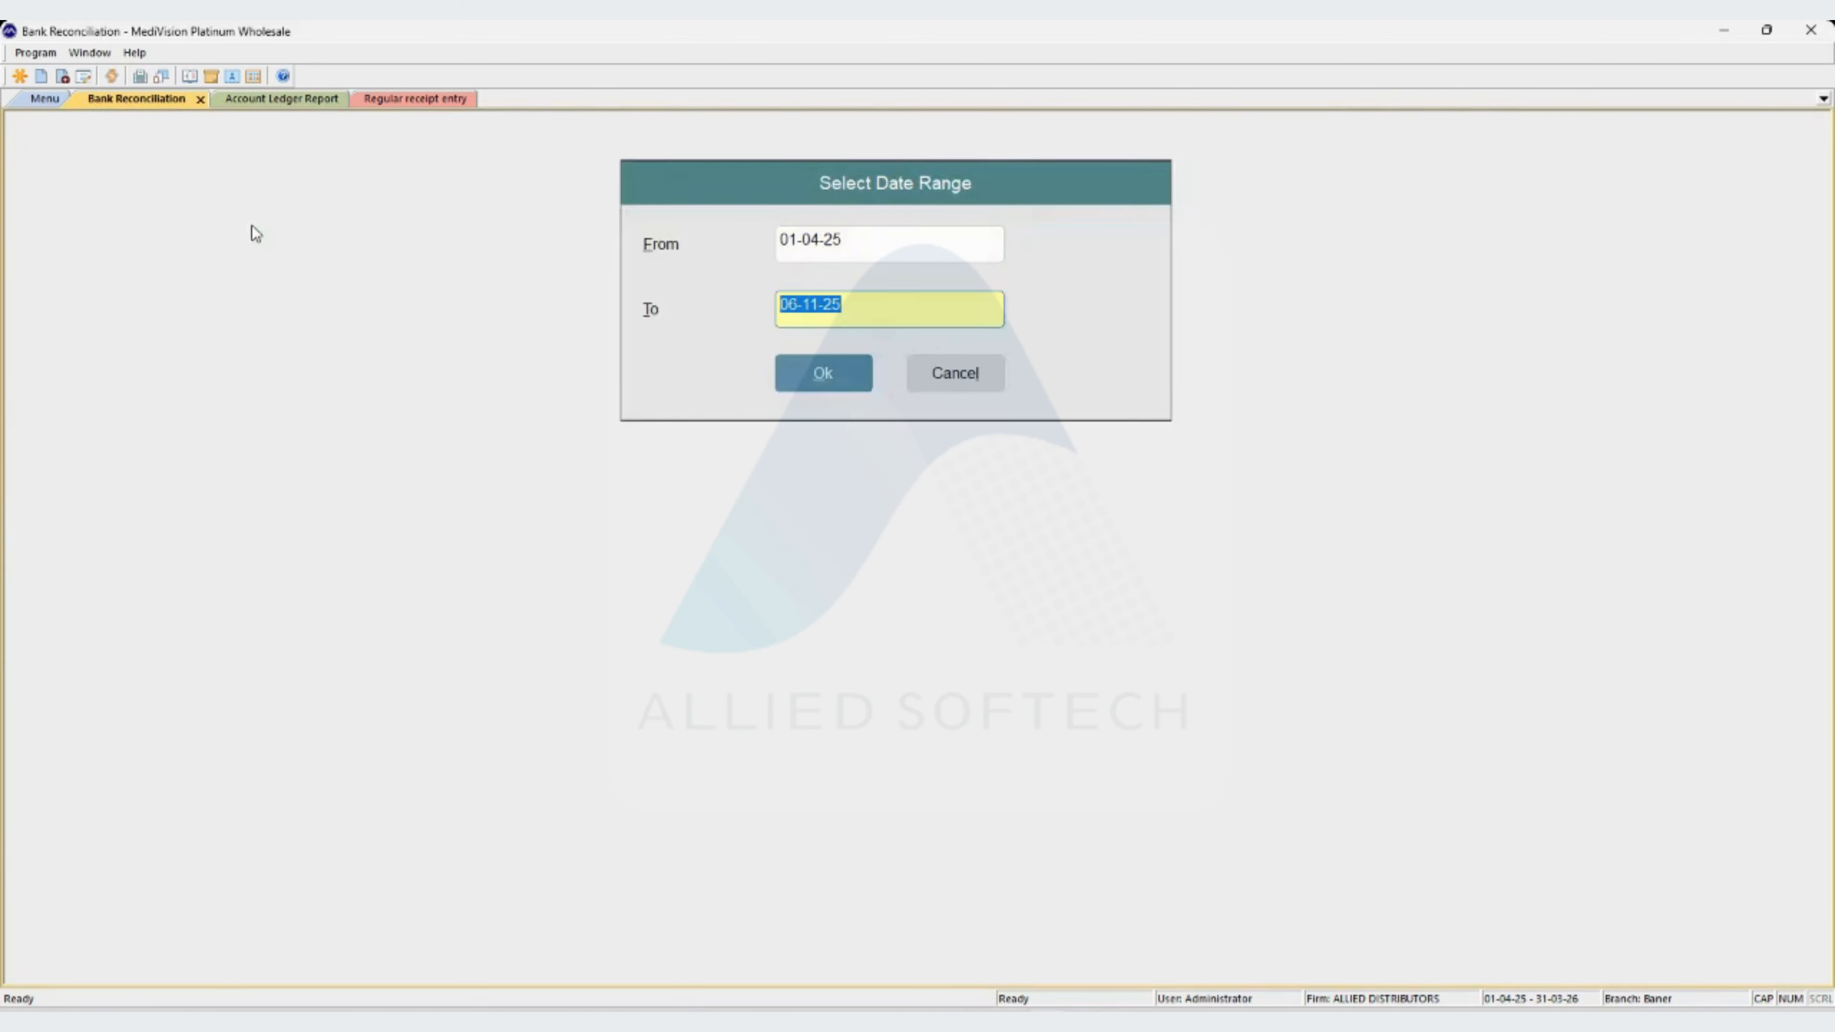
key("Return")
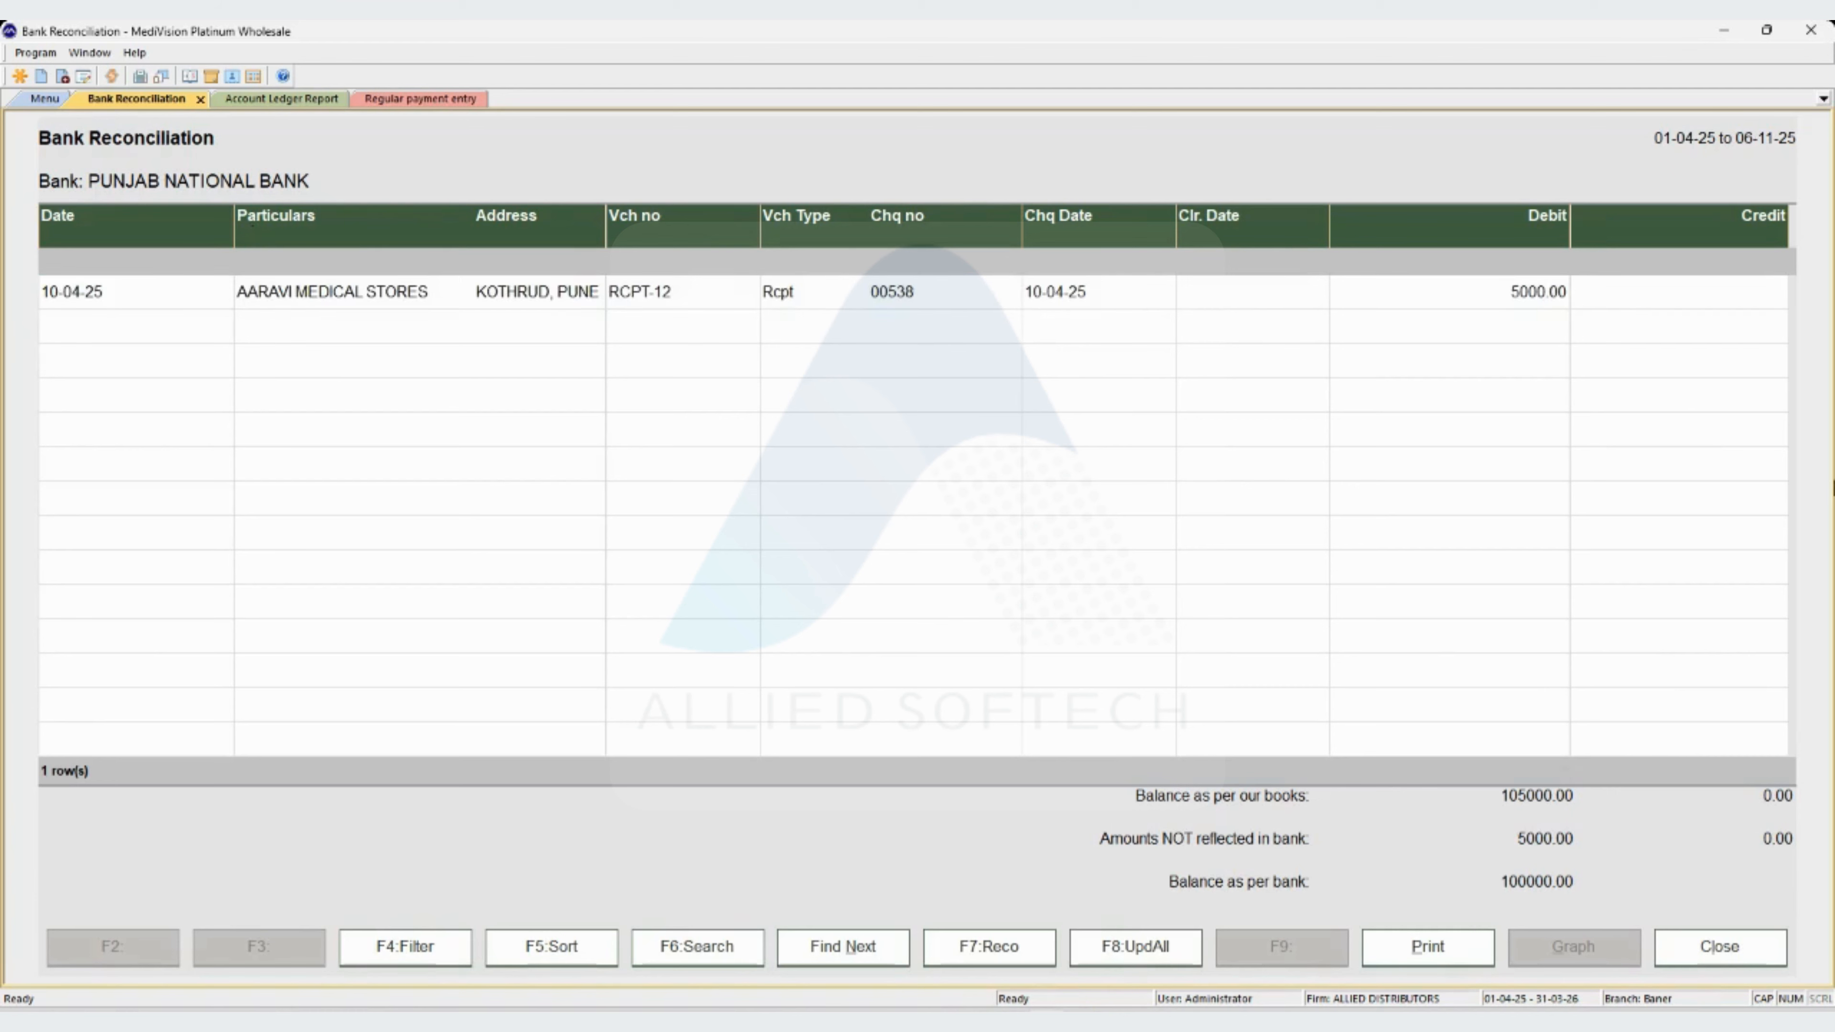
Reconcile the AARAVI MEDICAL STORES receipt in the Bank Reconciliation report with clearing date 12-04-25.
key("Down")
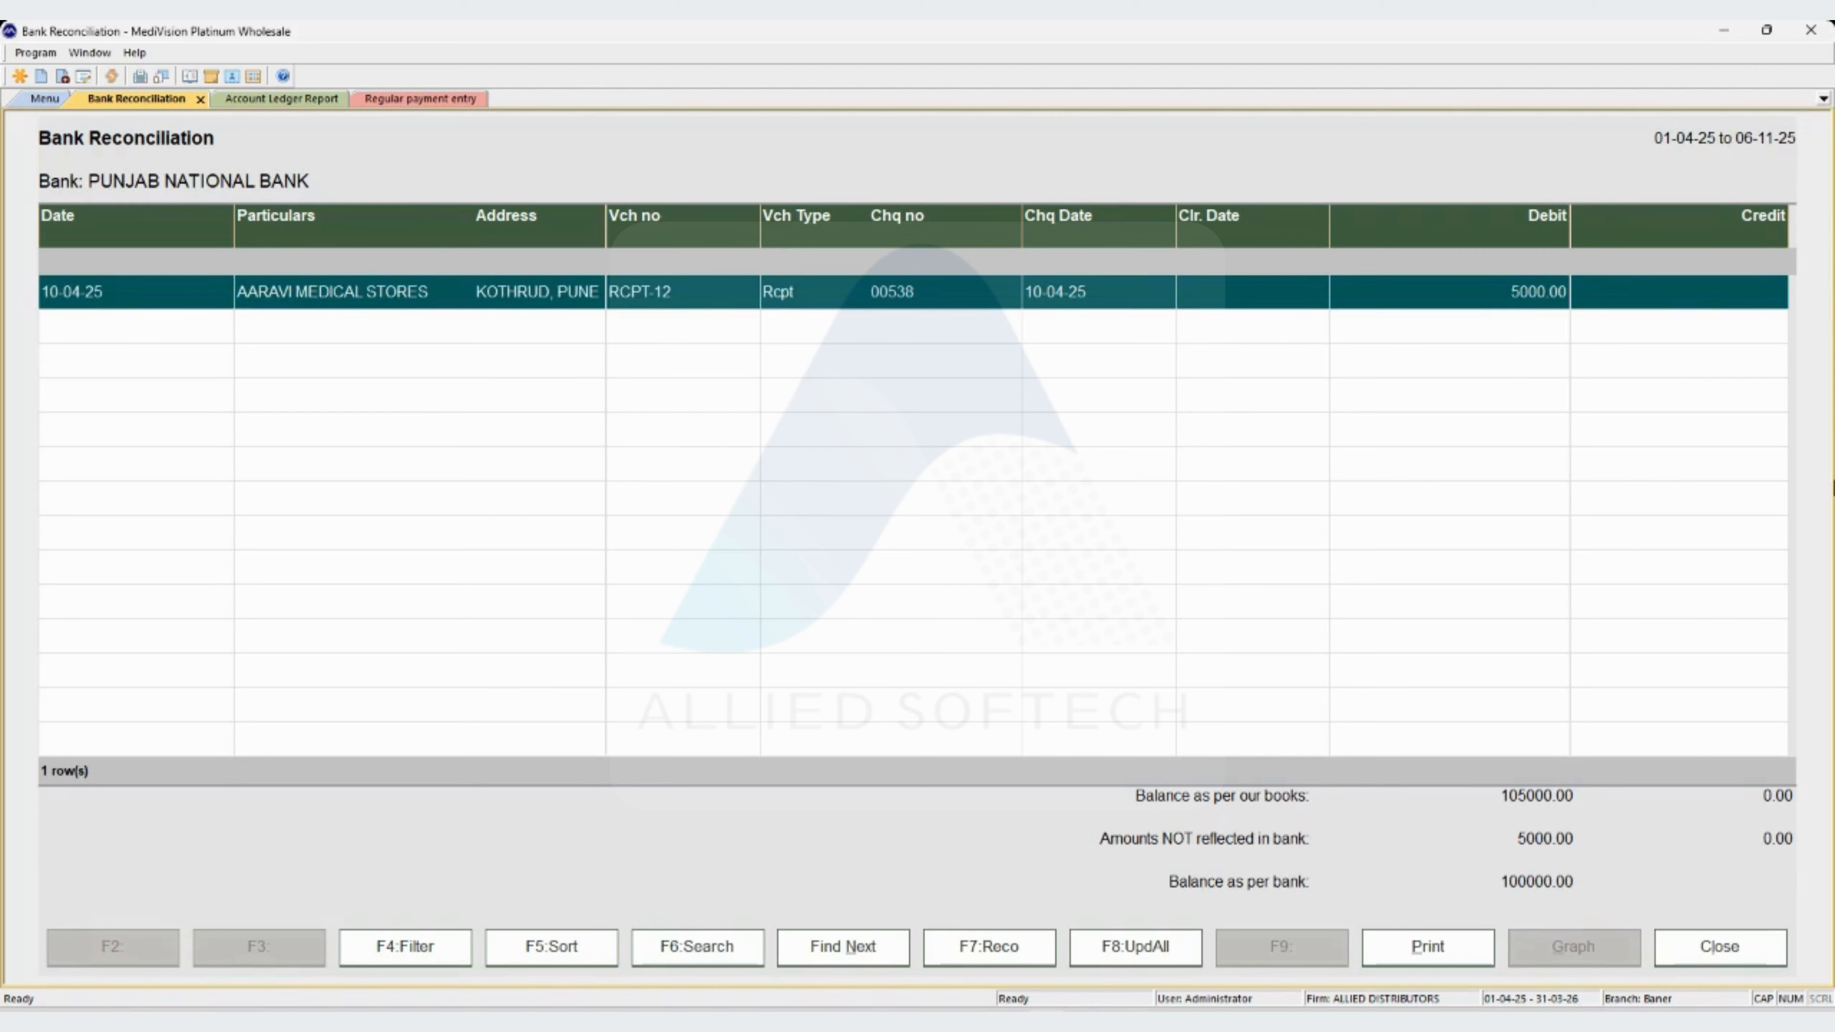
key("F7")
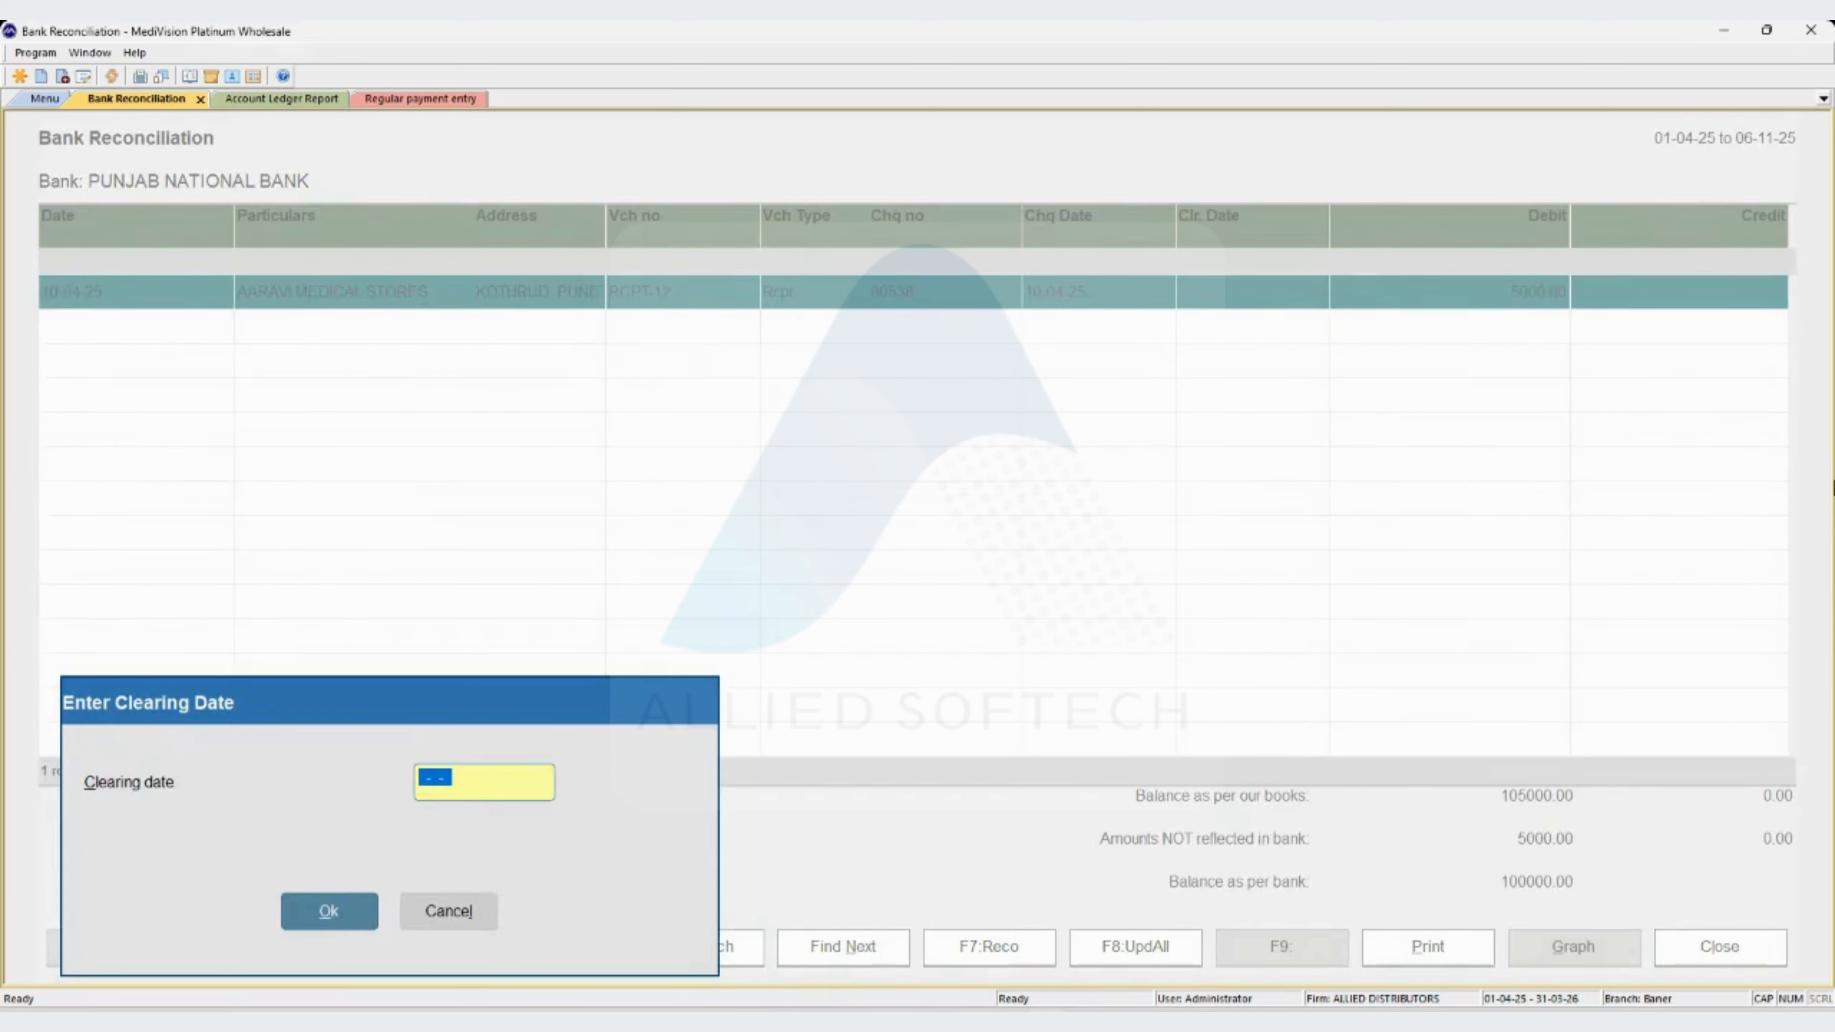
type("12-04-25")
key("Return")
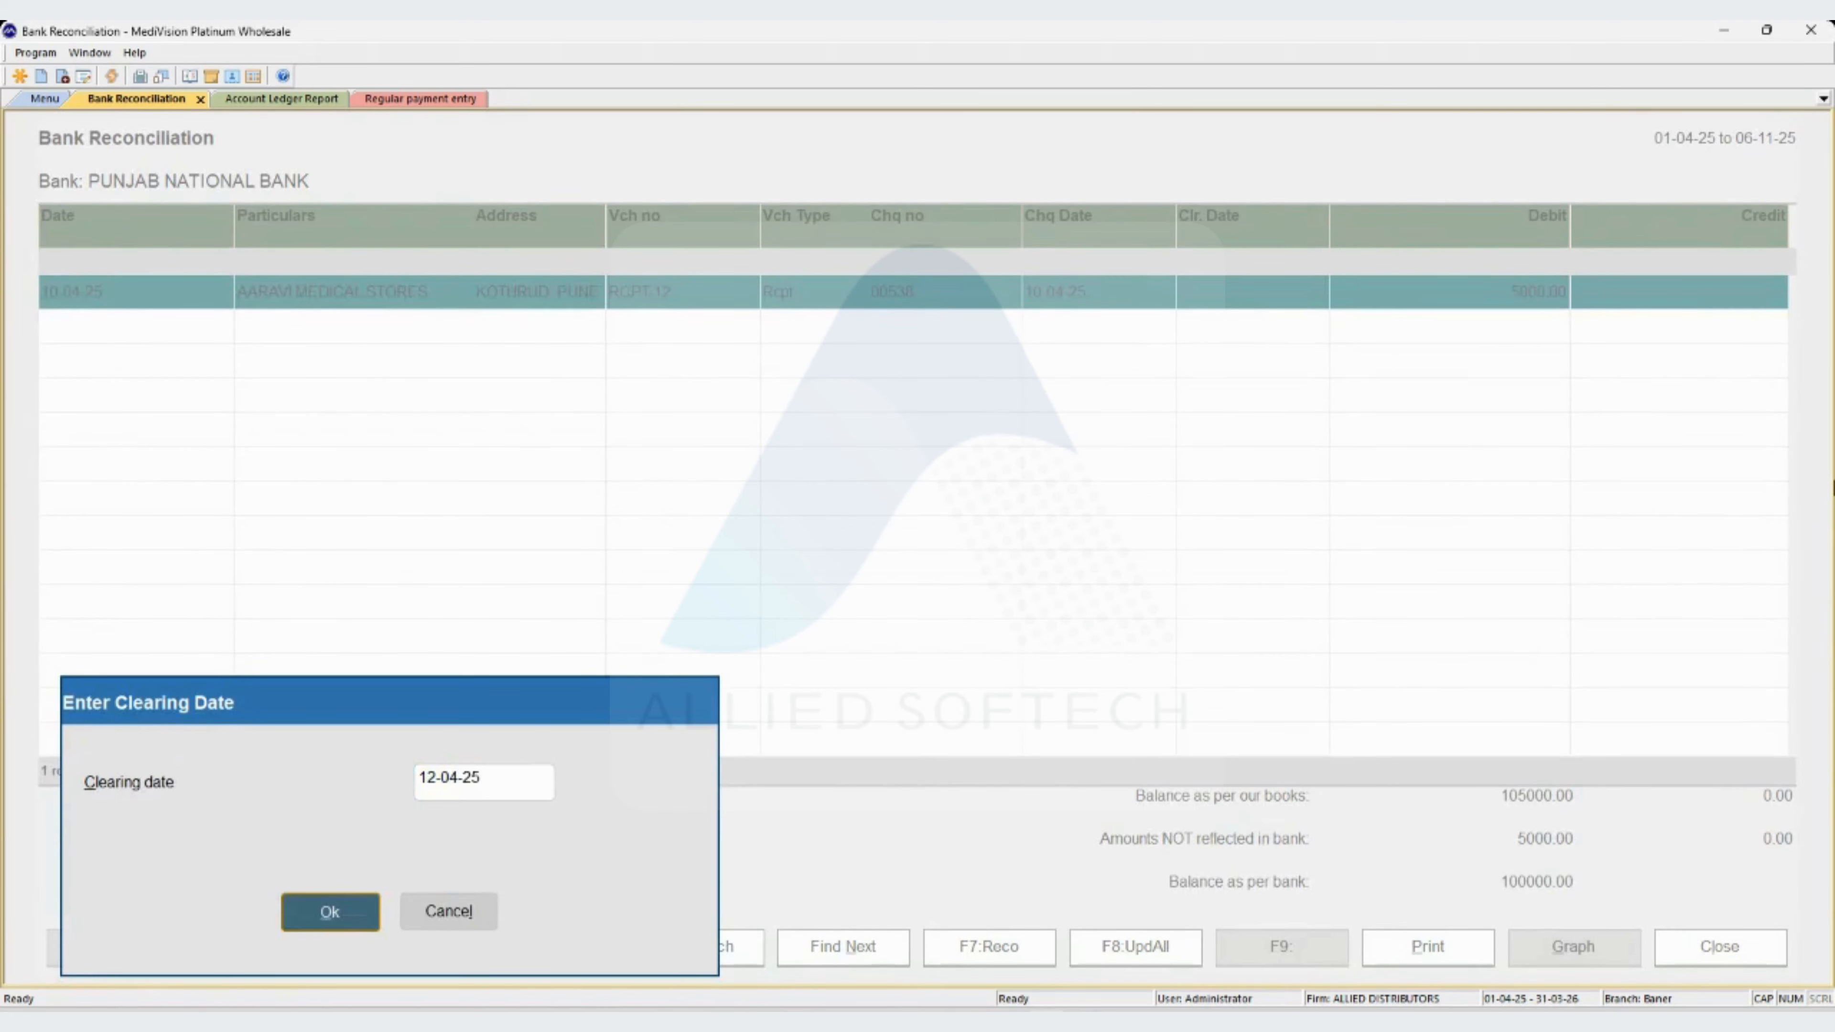
key("Return")
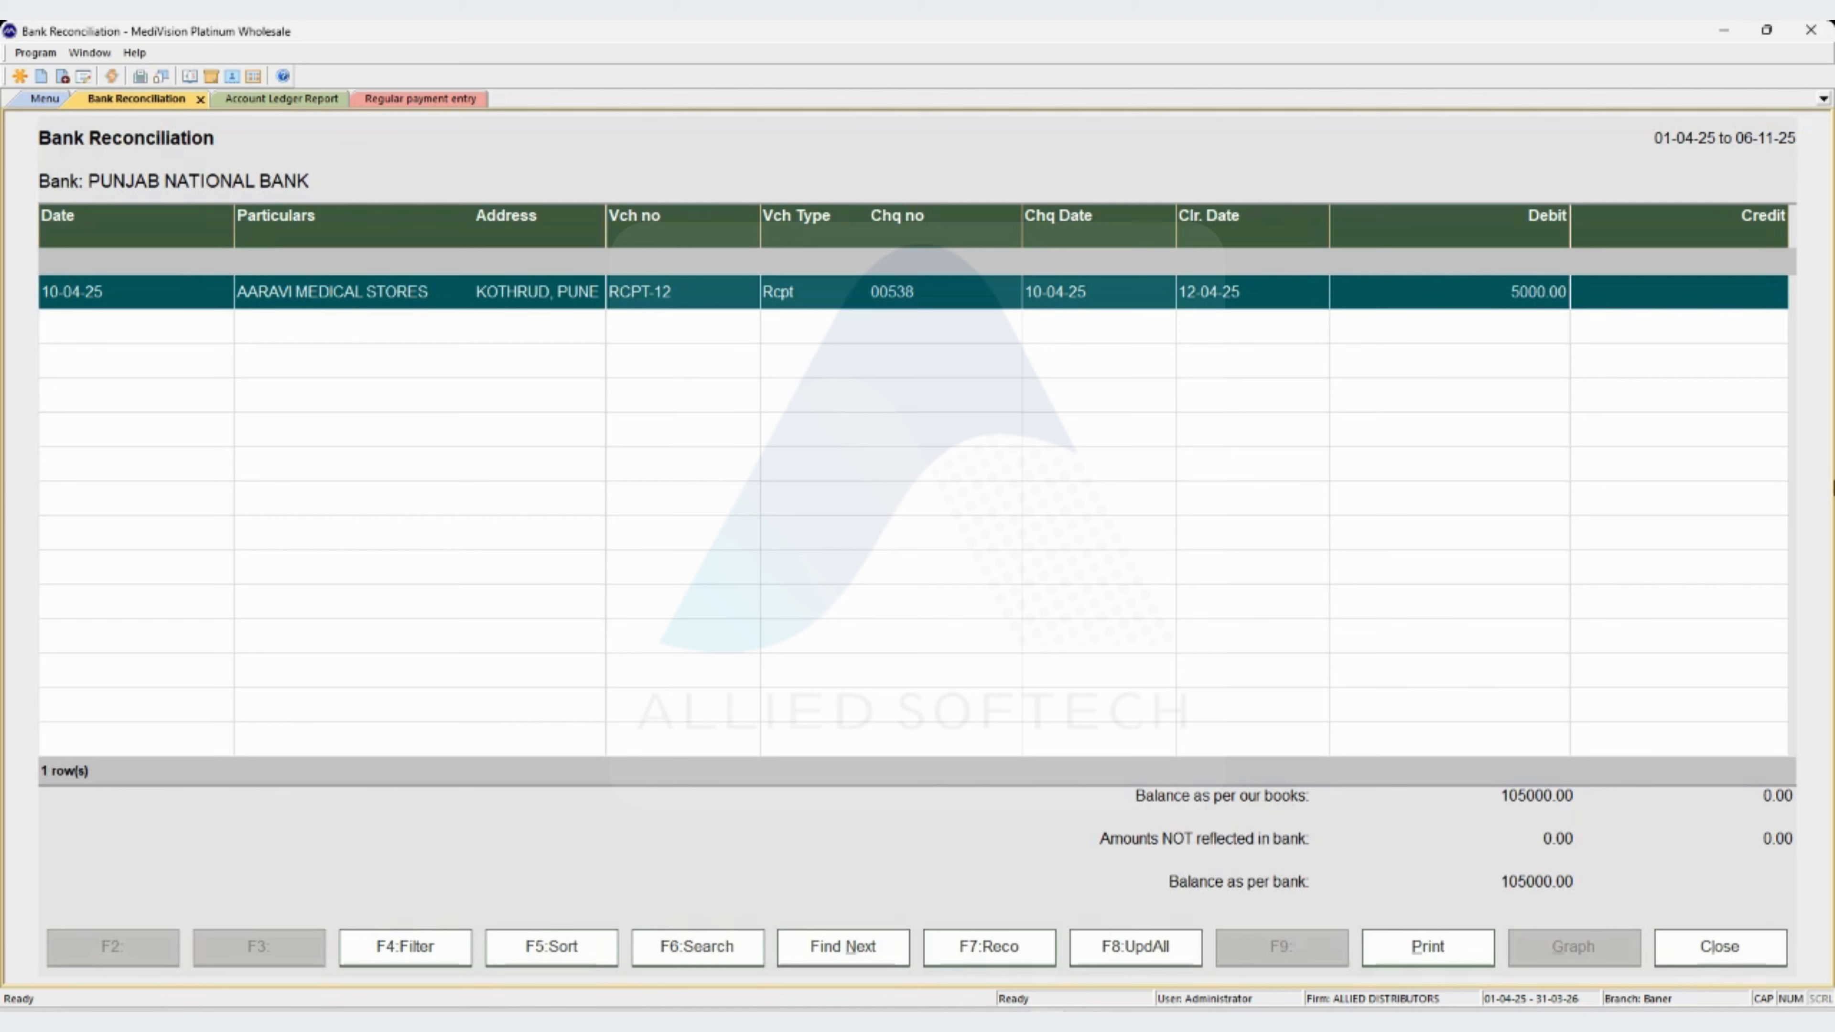
Start a regular payment voucher dated 15-04-25, paid to CIPLA LIMITED.
left_click(420, 100)
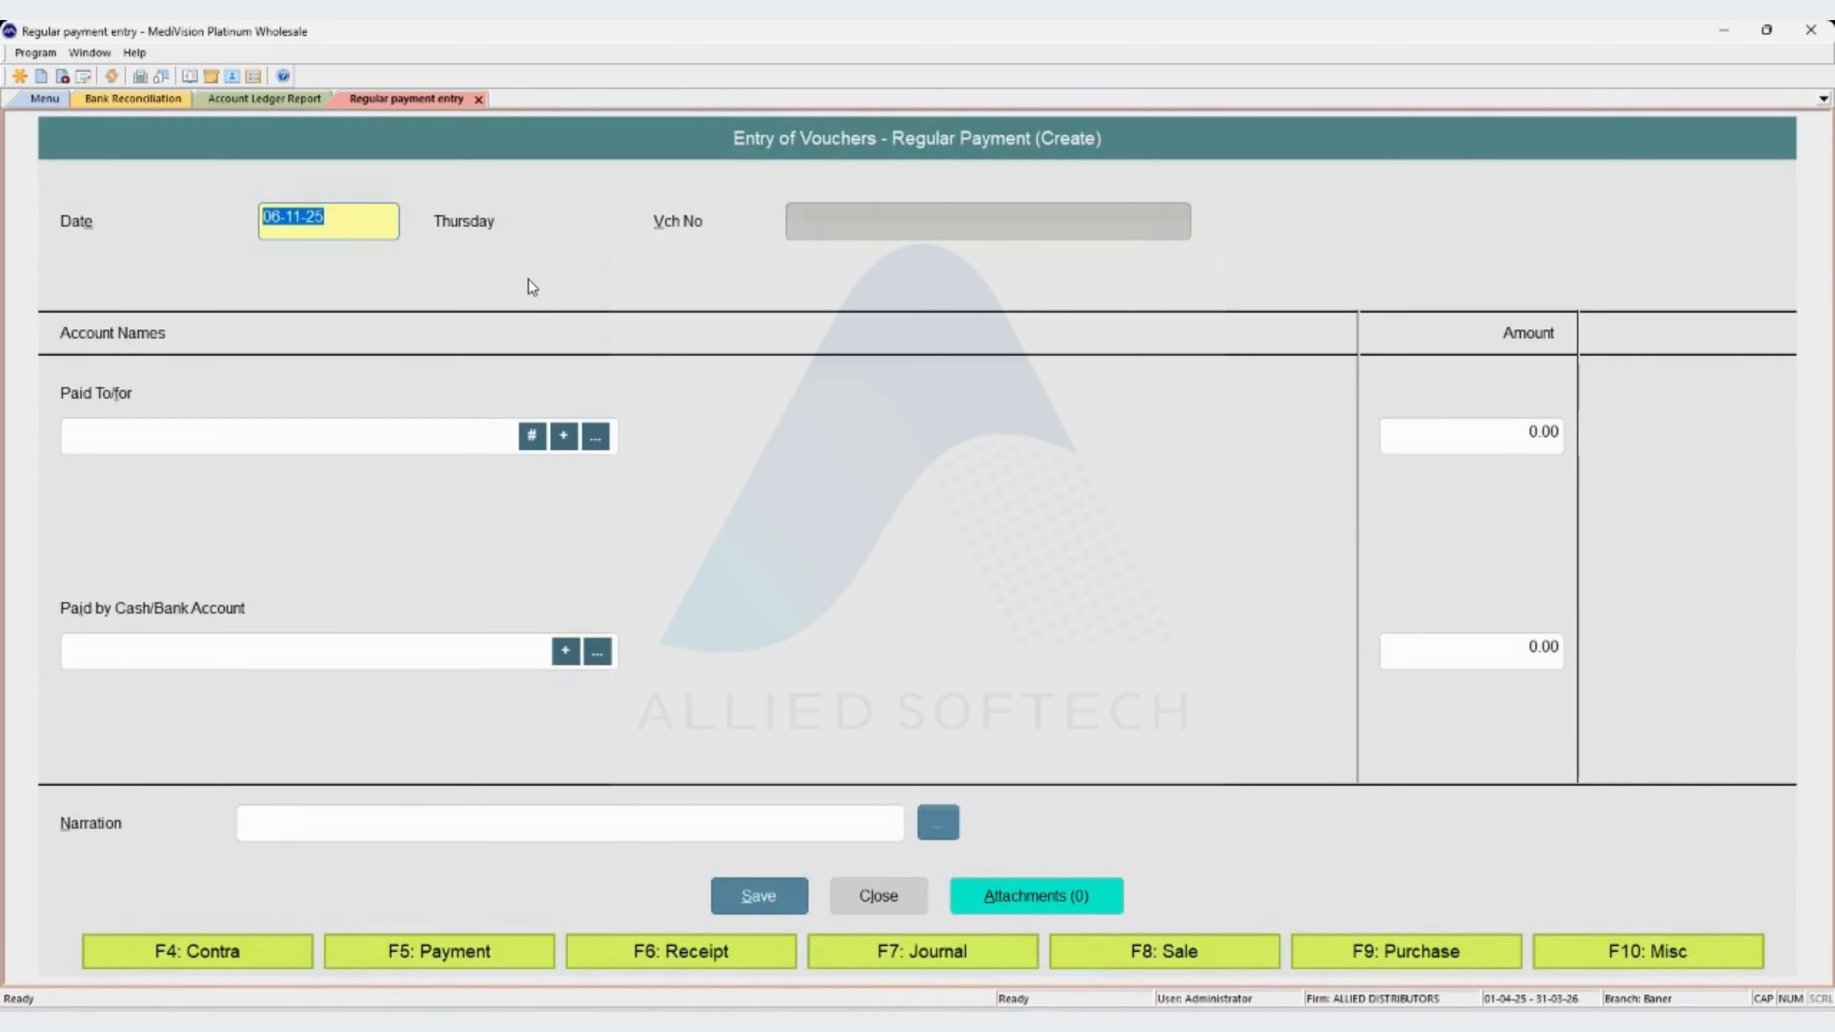
type("15-04-25")
key("Return")
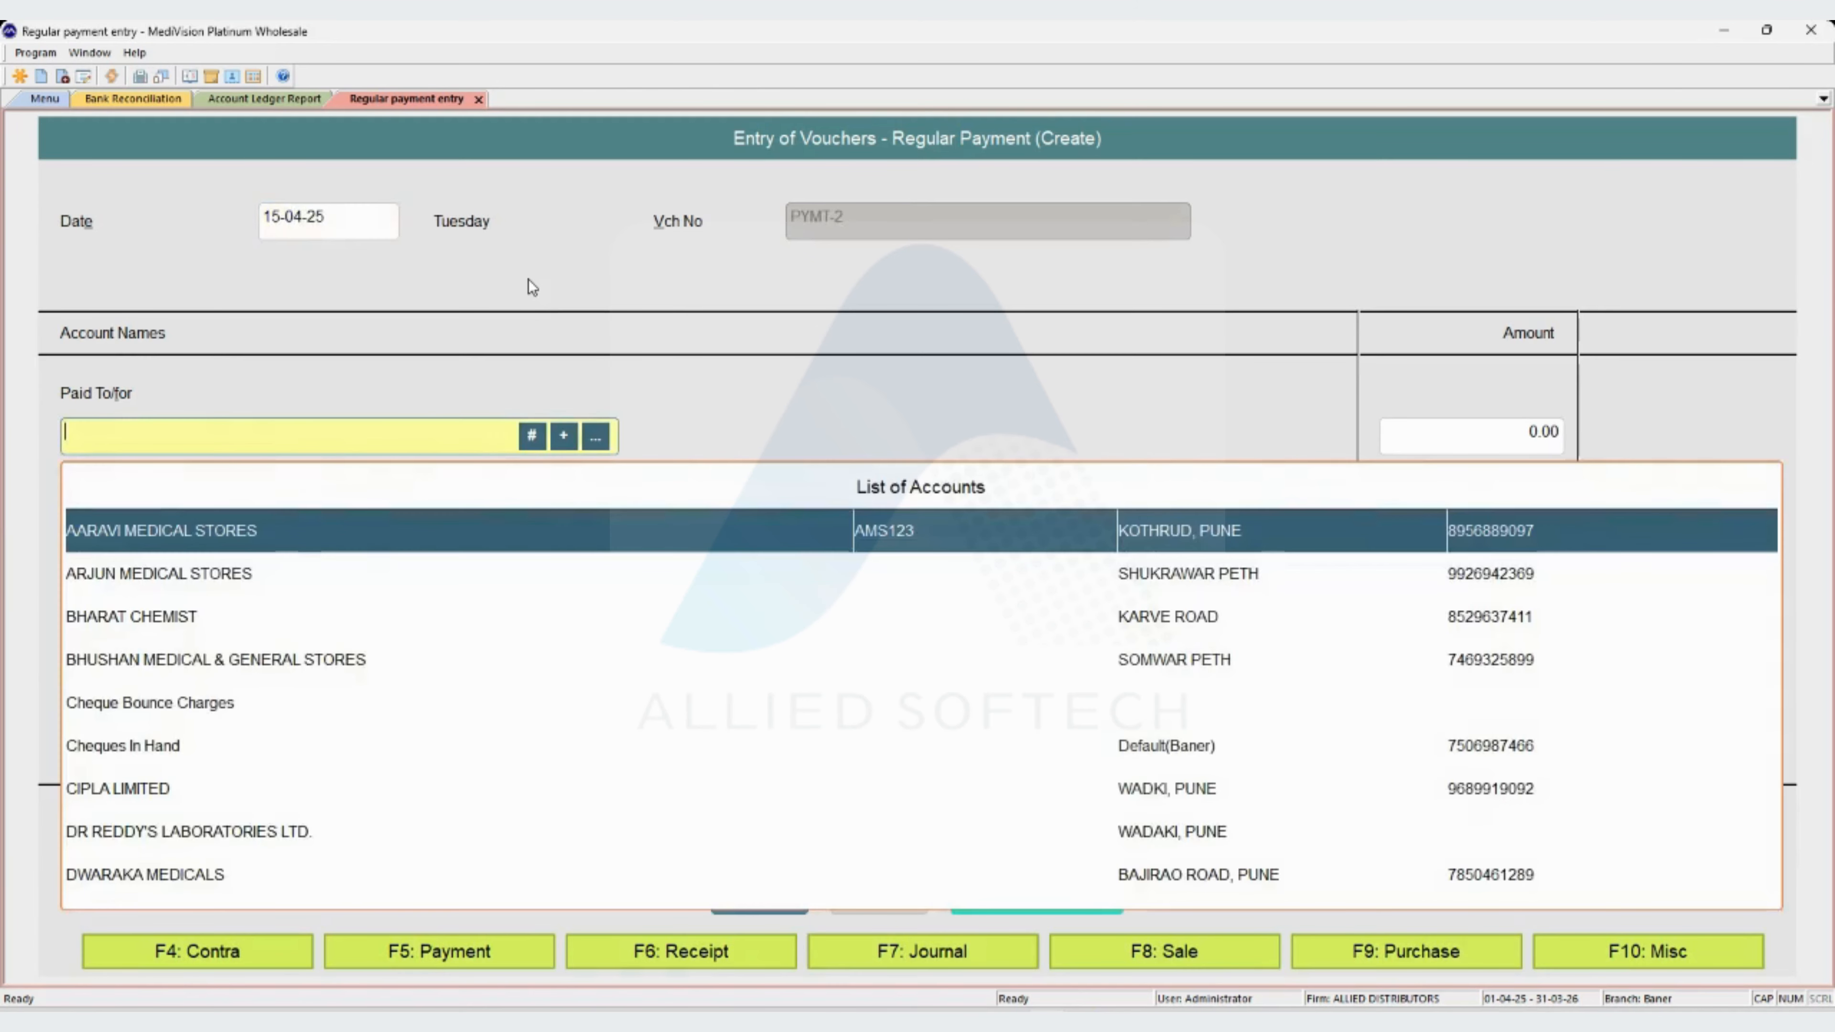
type("CIPA")
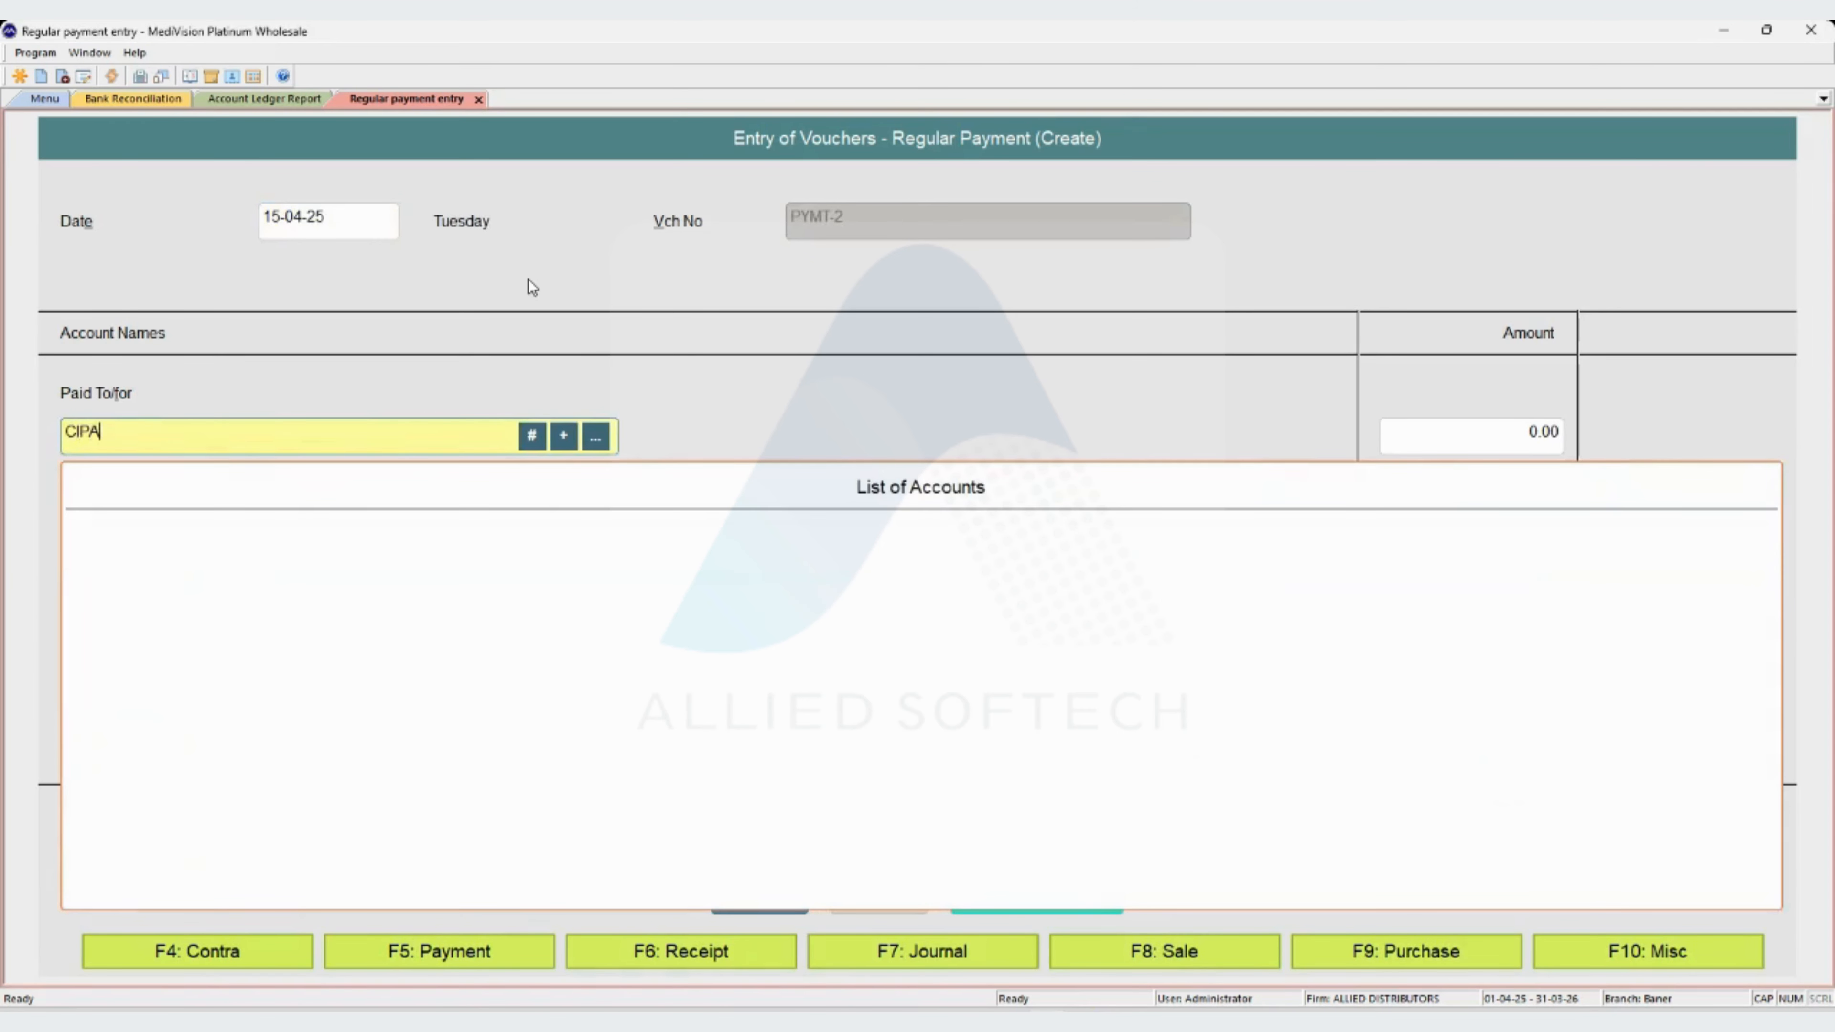
key("BackSpace")
key("Return")
Set the payment amount to 10000 and adjust it entirely against the oldest CIPLA LIMITED bill, PU-1.
type("1")
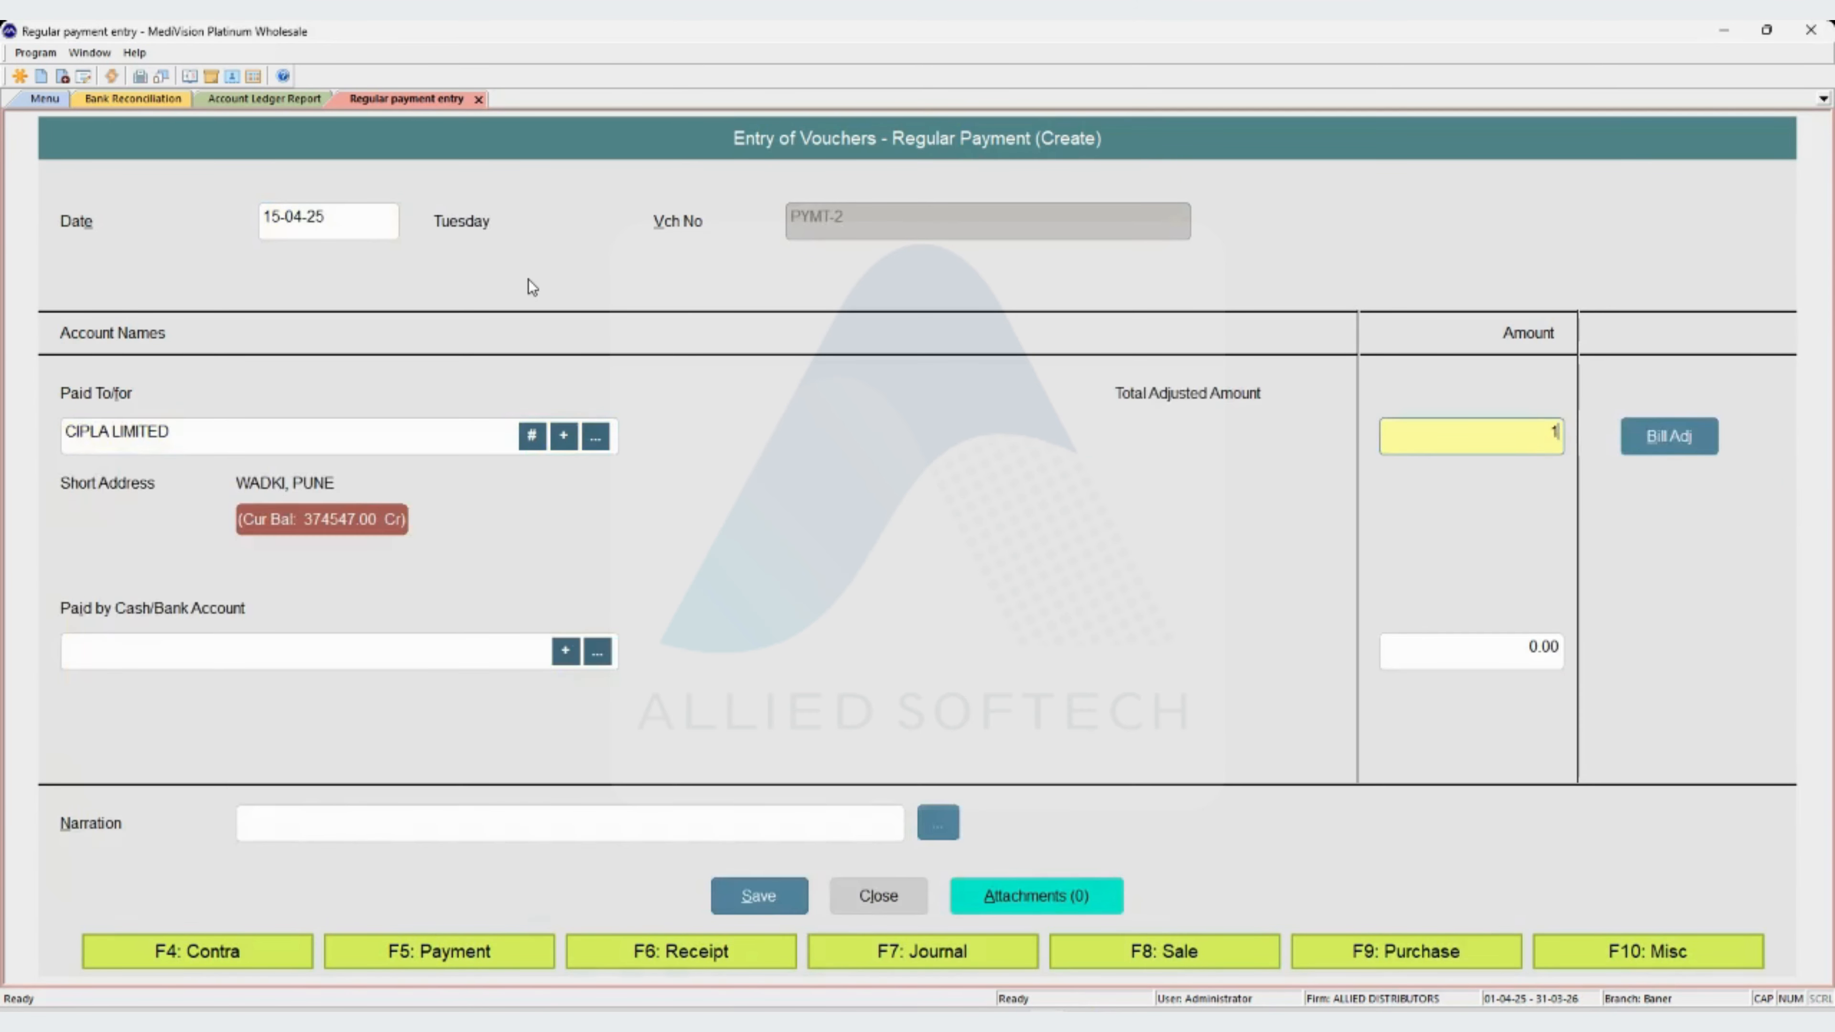
type("0000")
key("Return")
key("Down")
key("Down")
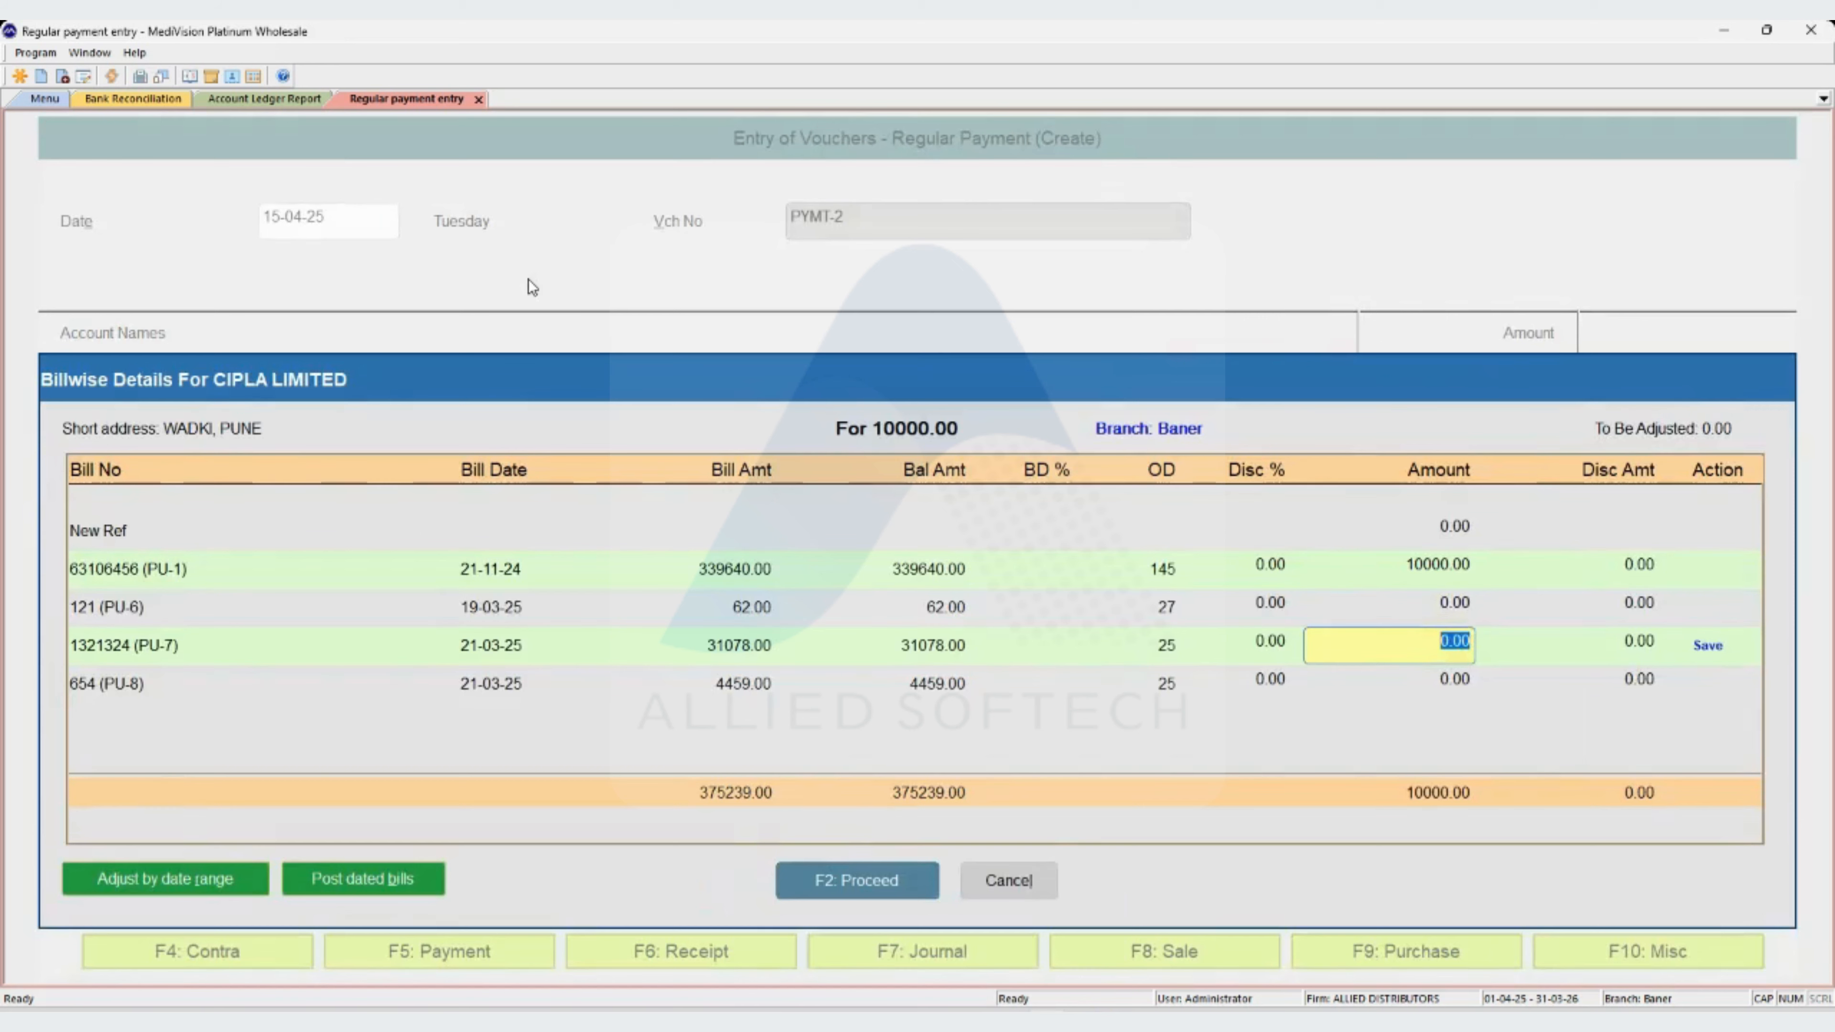
key("F2")
Pay the amount from PUNJAB NATIONAL BANK with cheque number 000689 and cheque date 15-04-25.
key("Down")
key("Down")
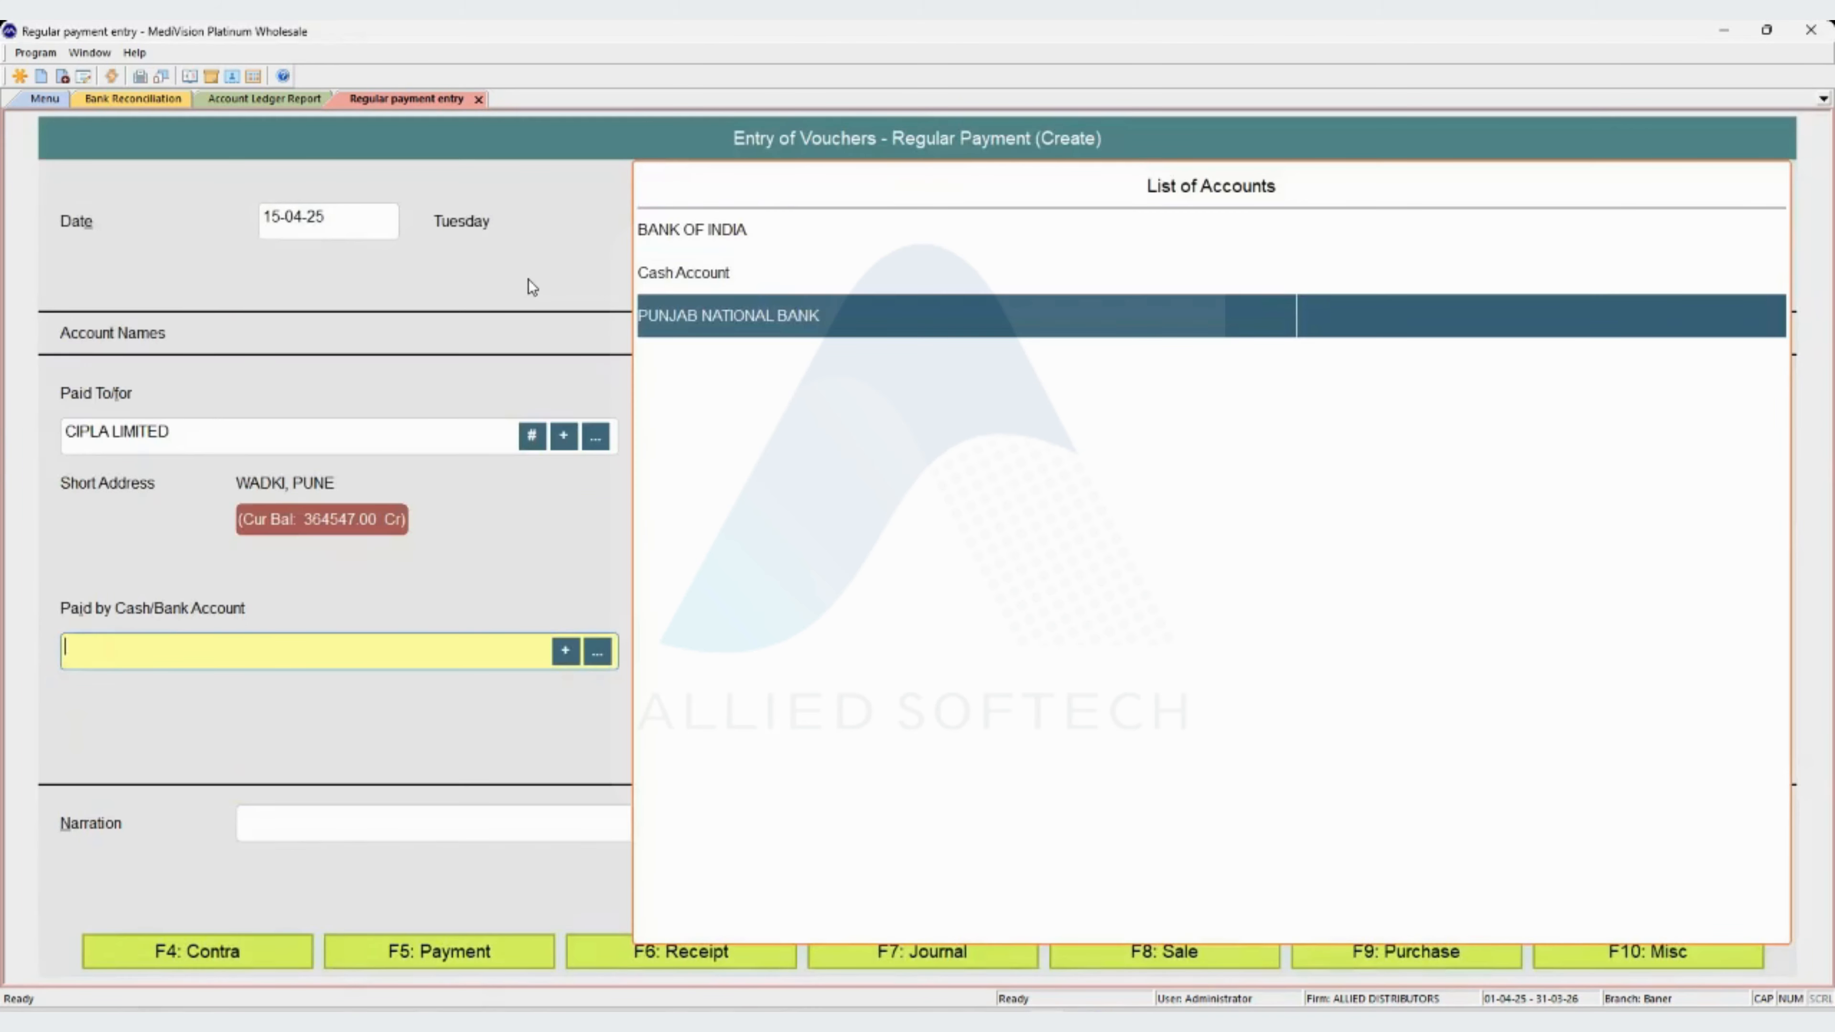
key("Return")
type("000689")
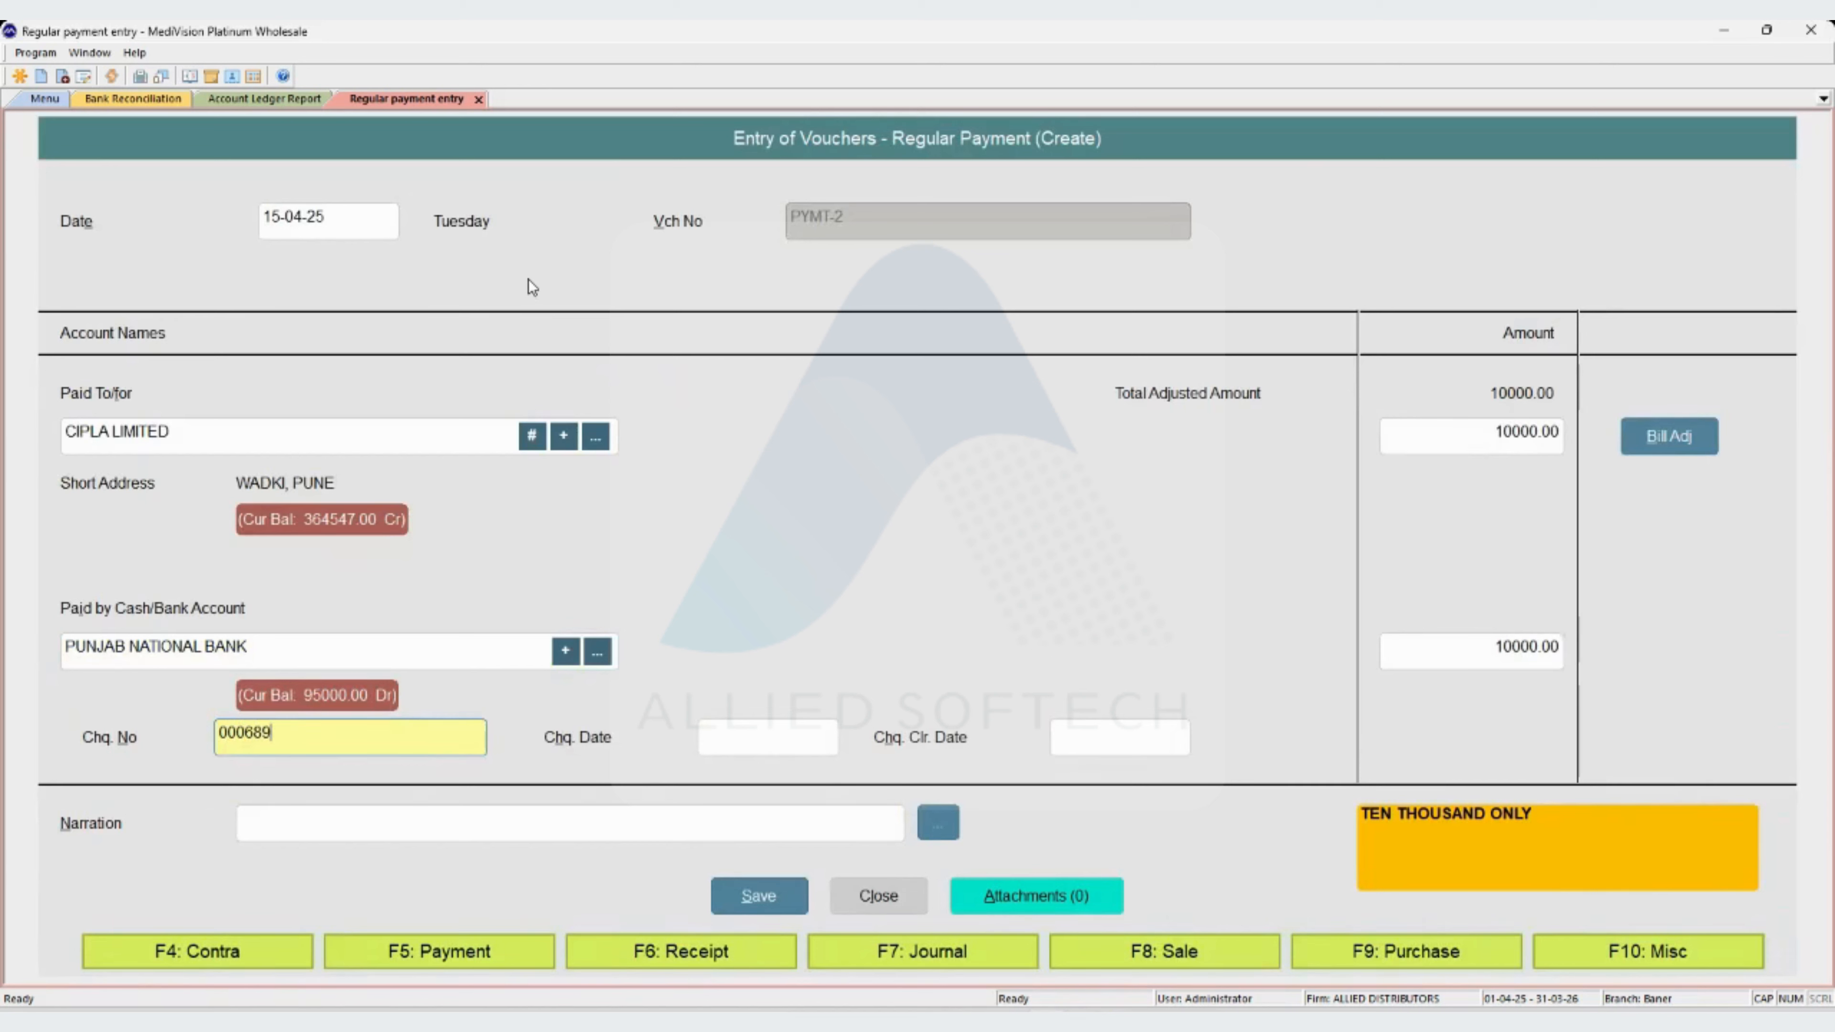
key("Return")
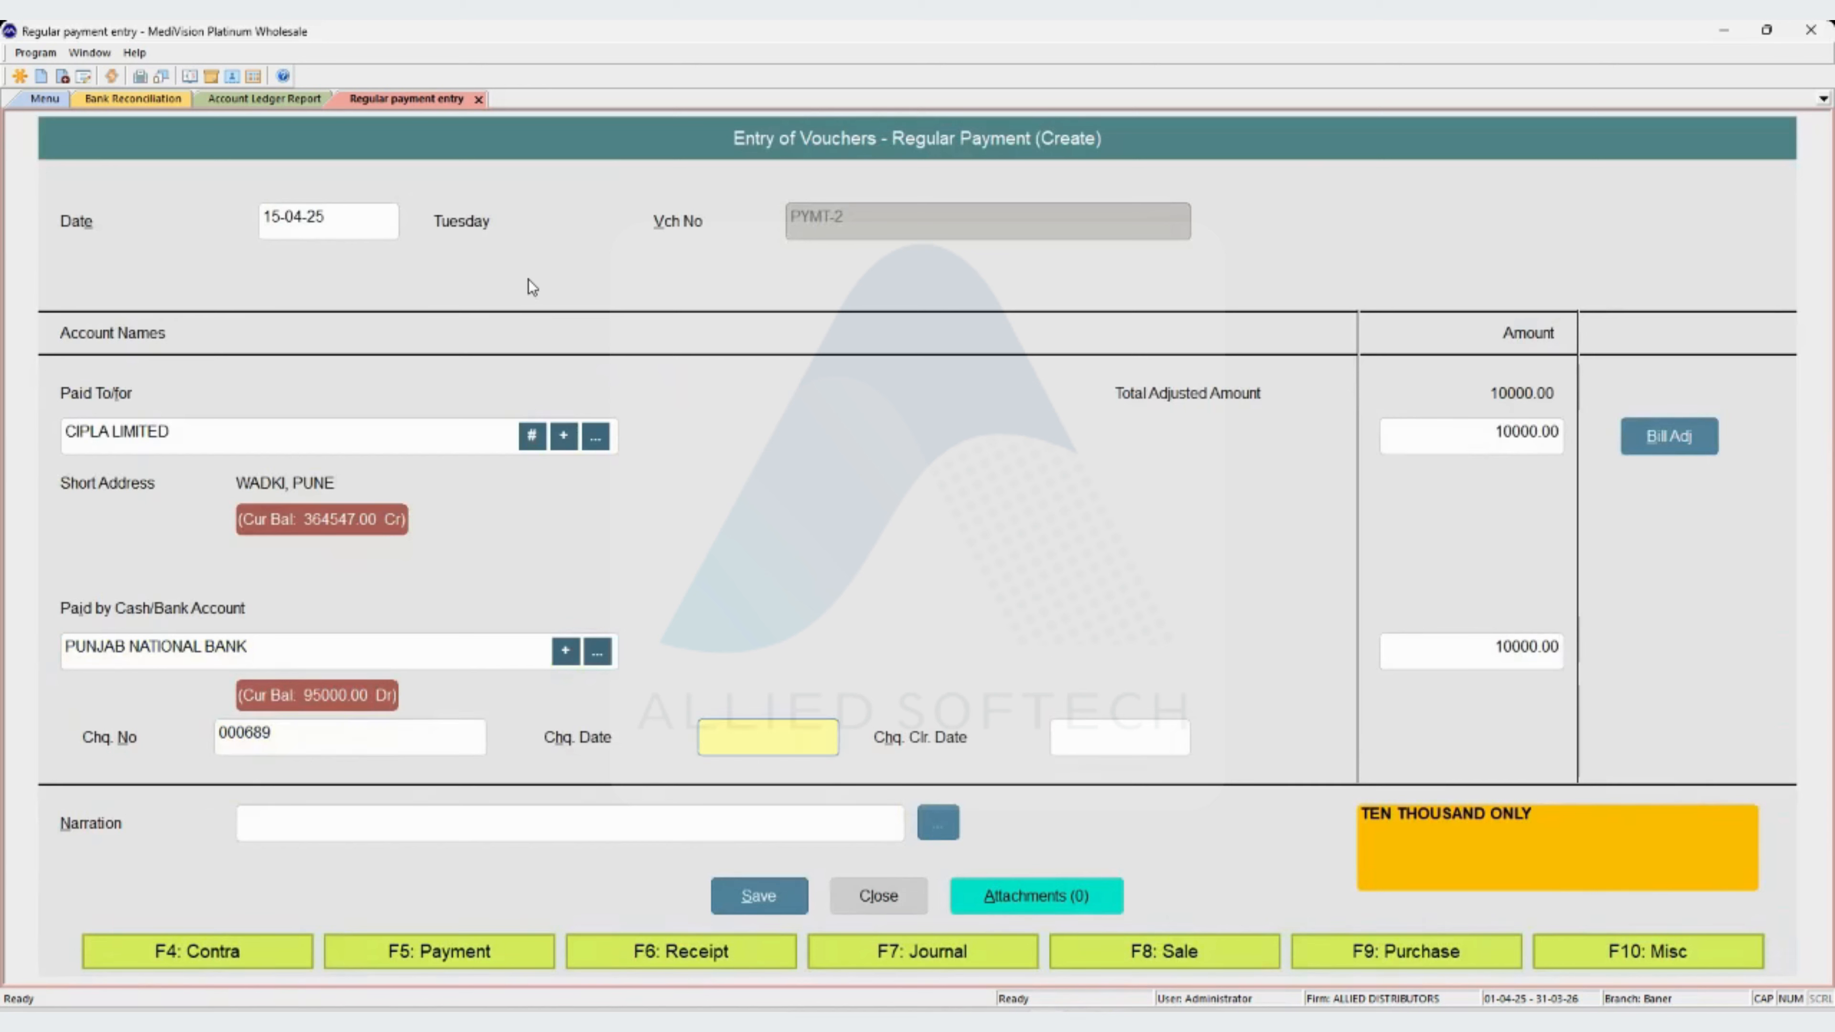
type("15-04-25")
key("Return")
Leave the cheque clearing date and narration blank and save the payment voucher.
key("Return")
key("Return")
key("Return")
key("Return")
key("Return")
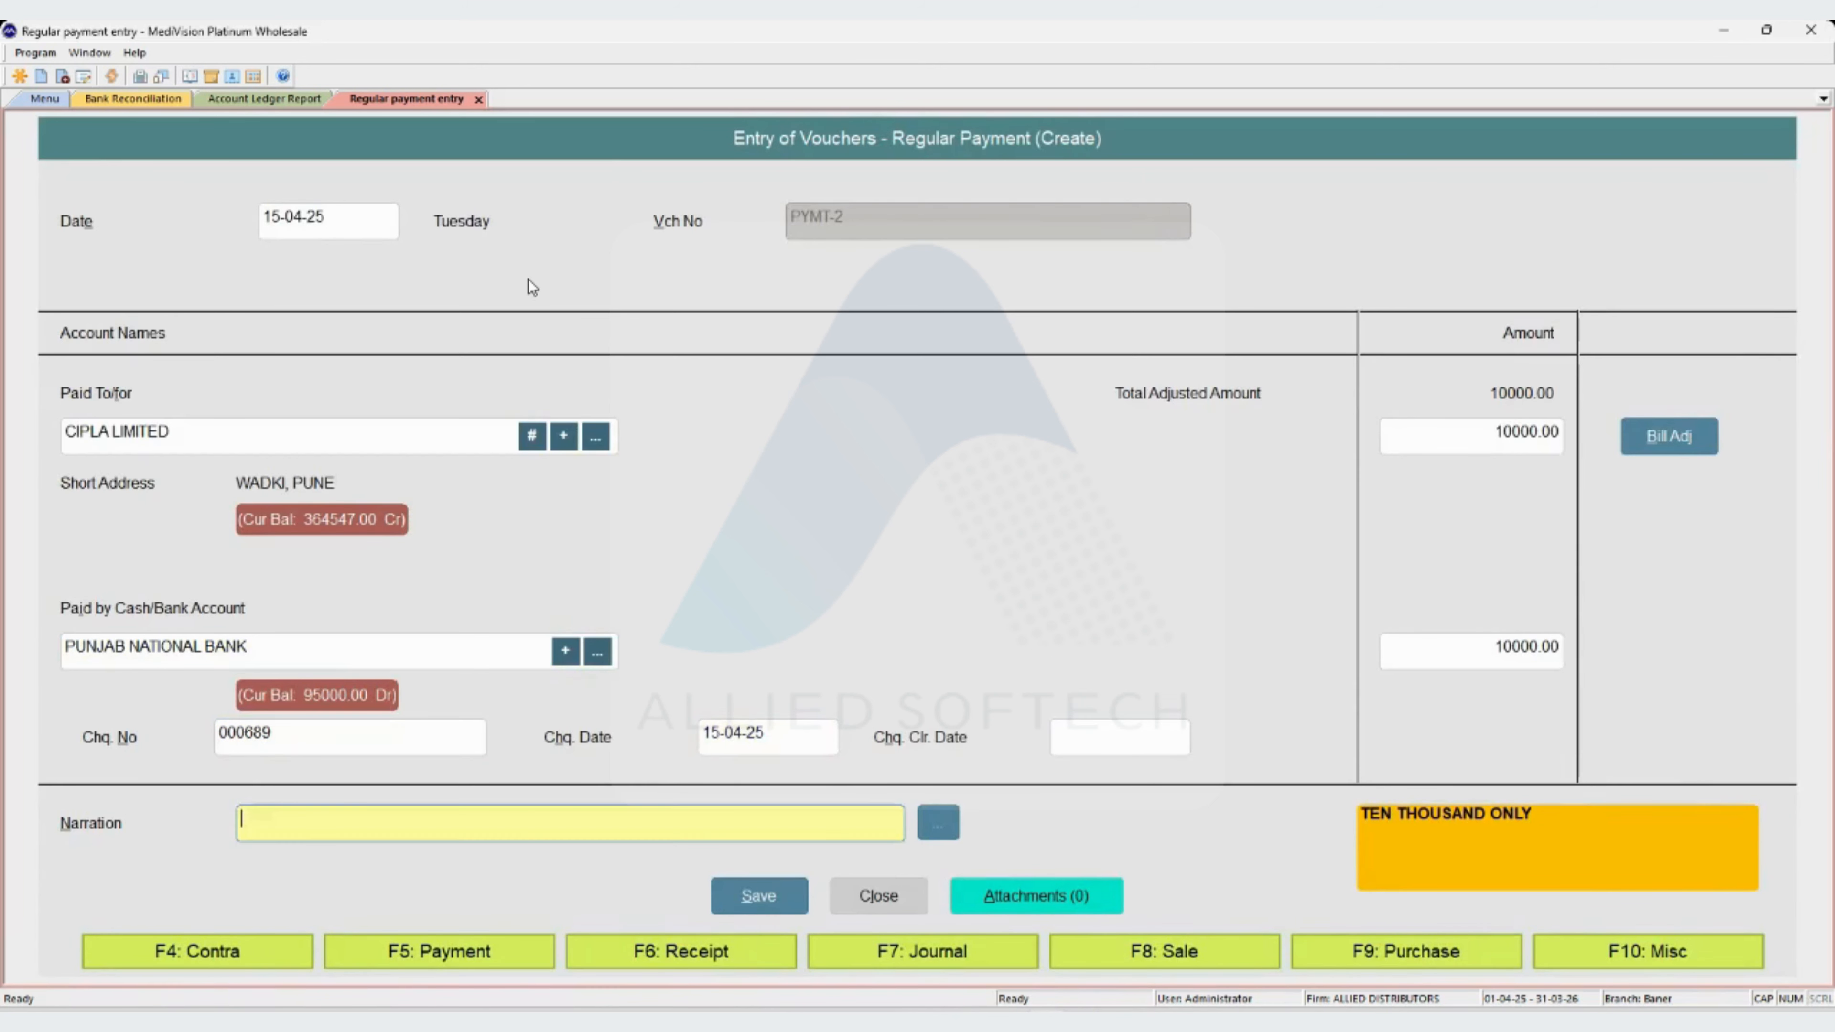
key("Return")
key("Return")
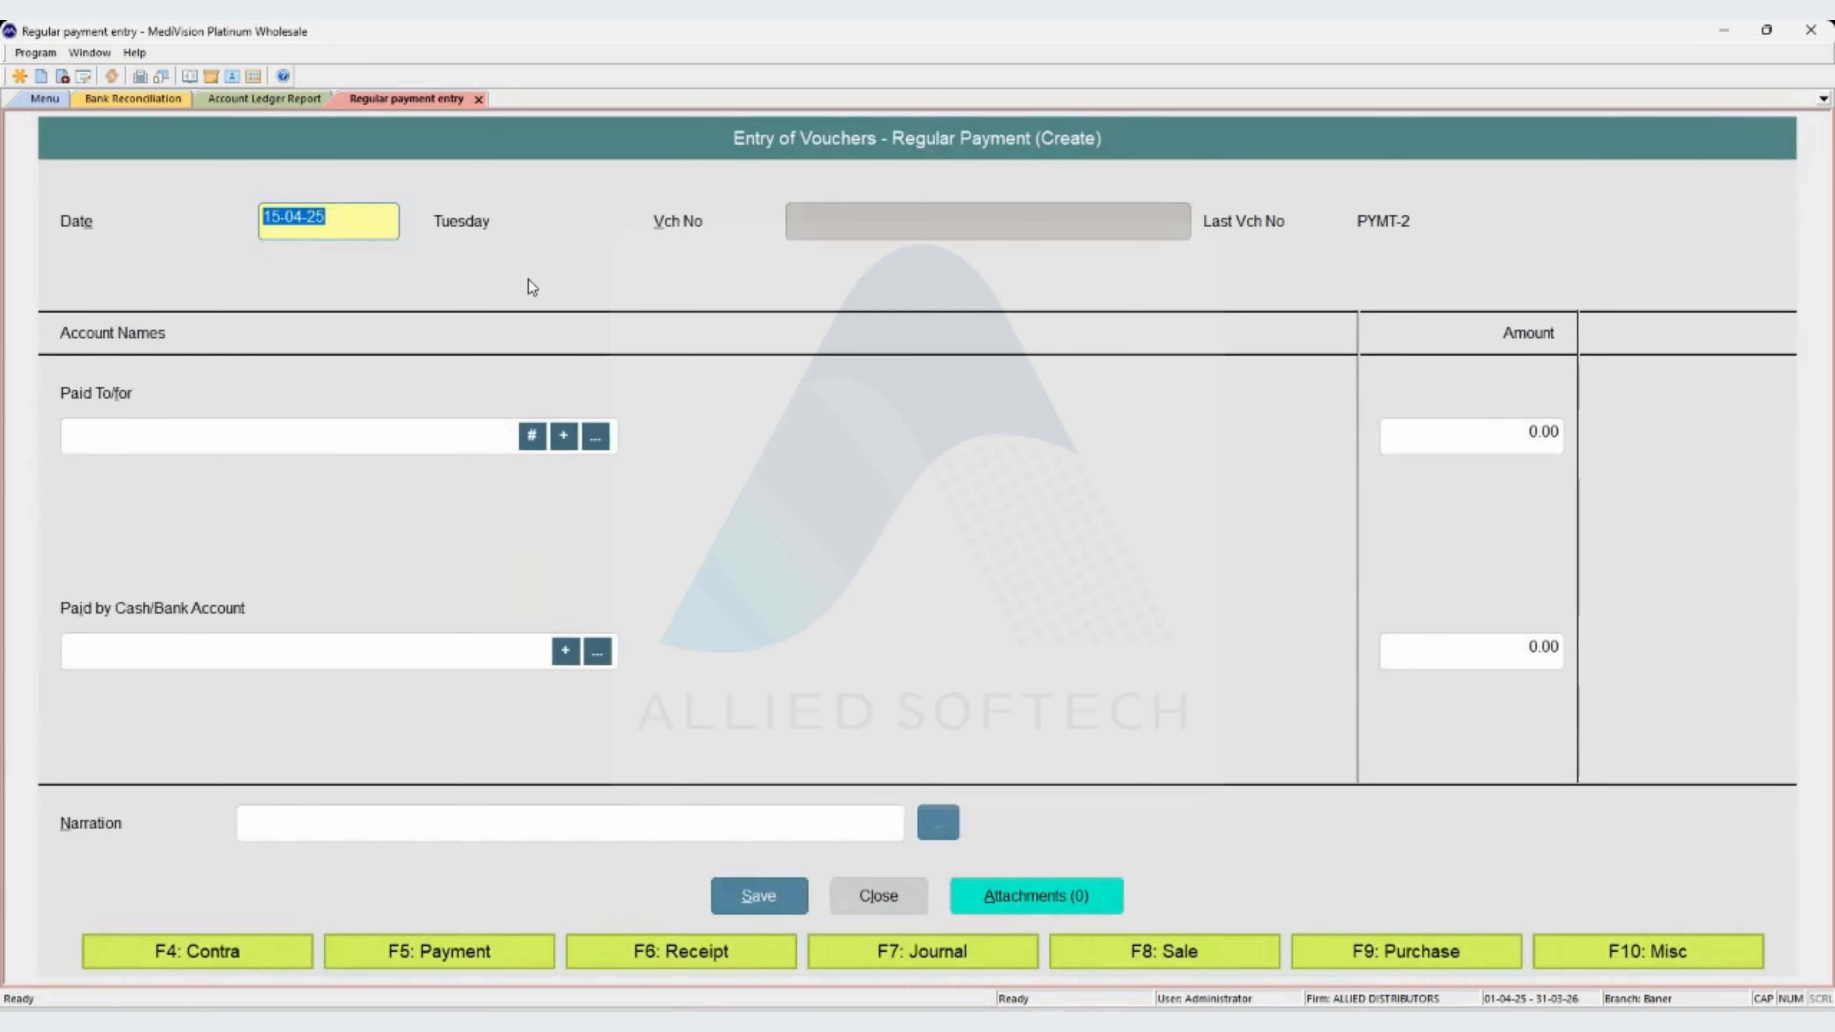
Start a contra voucher dated 20-04-25 that deposits 30000 into PUNJAB NATIONAL BANK.
key("F4")
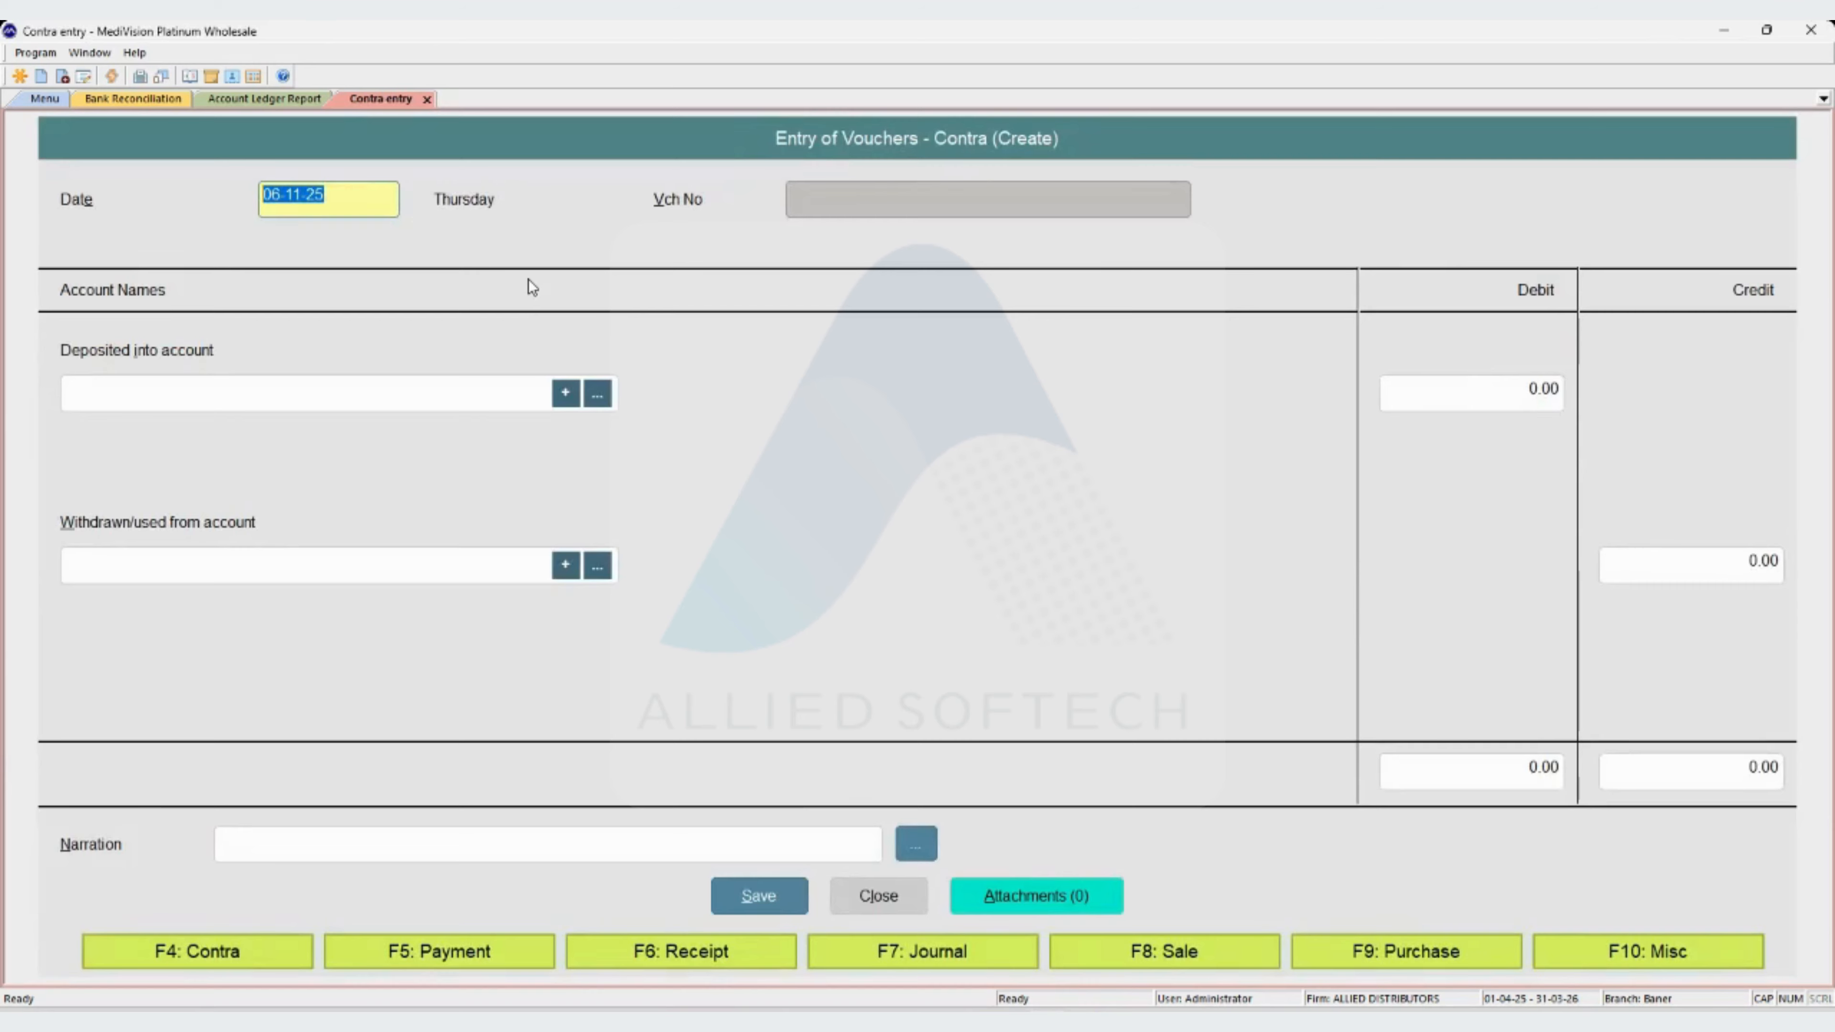
type("20-04-25")
key("Return")
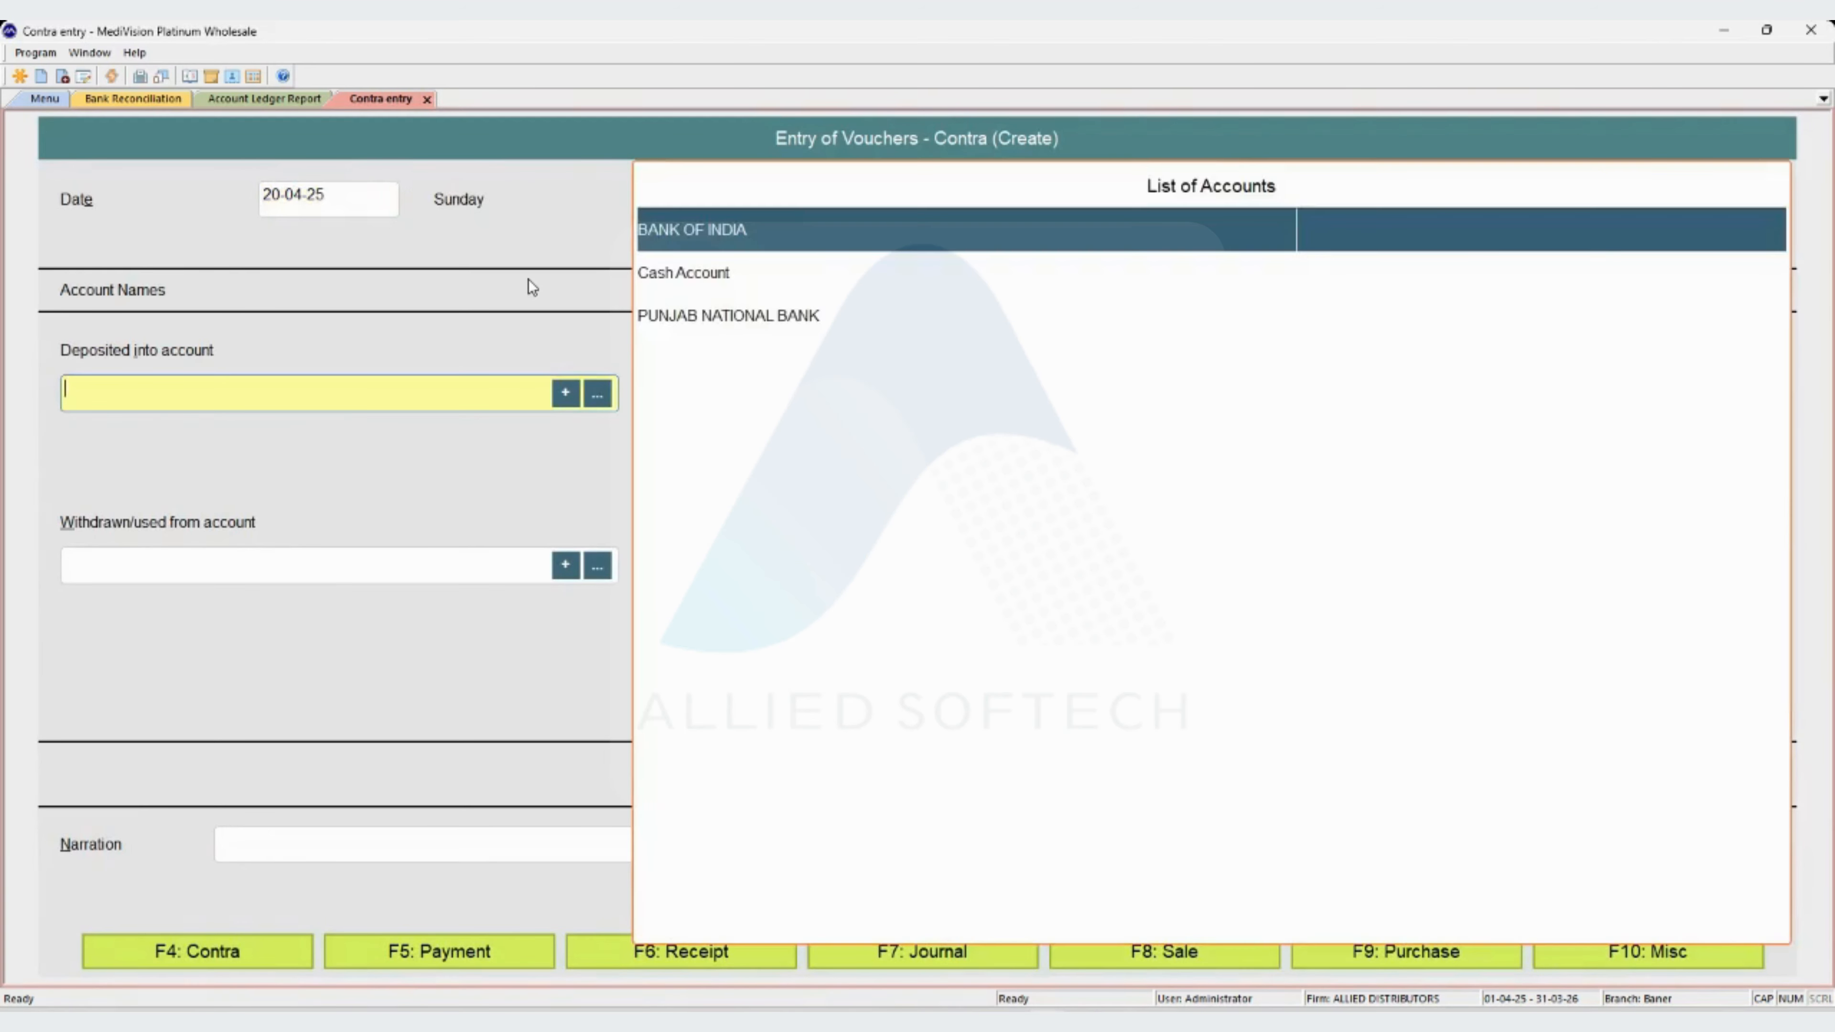
key("Down")
key("Down")
key("Return")
type("30000")
key("Return")
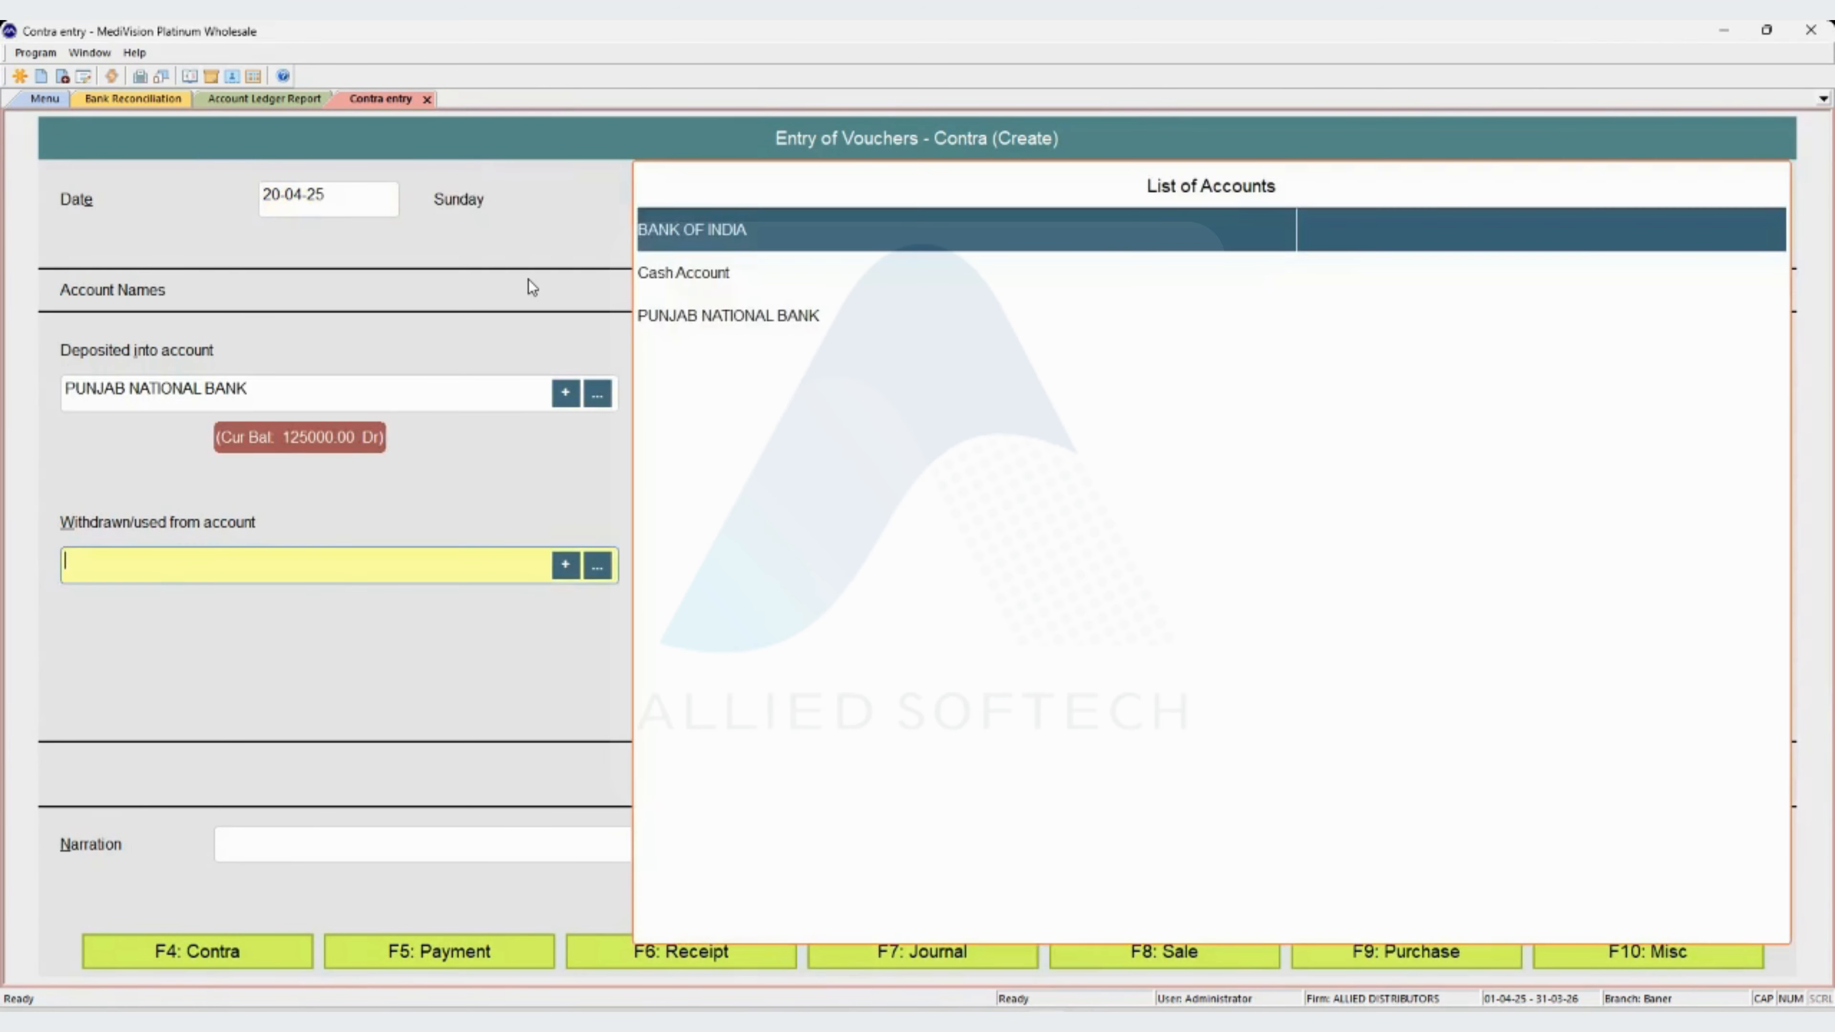
Withdraw the deposit from Cash Account, leave the narration blank and save the contra voucher.
key("Down")
key("Return")
key("Return")
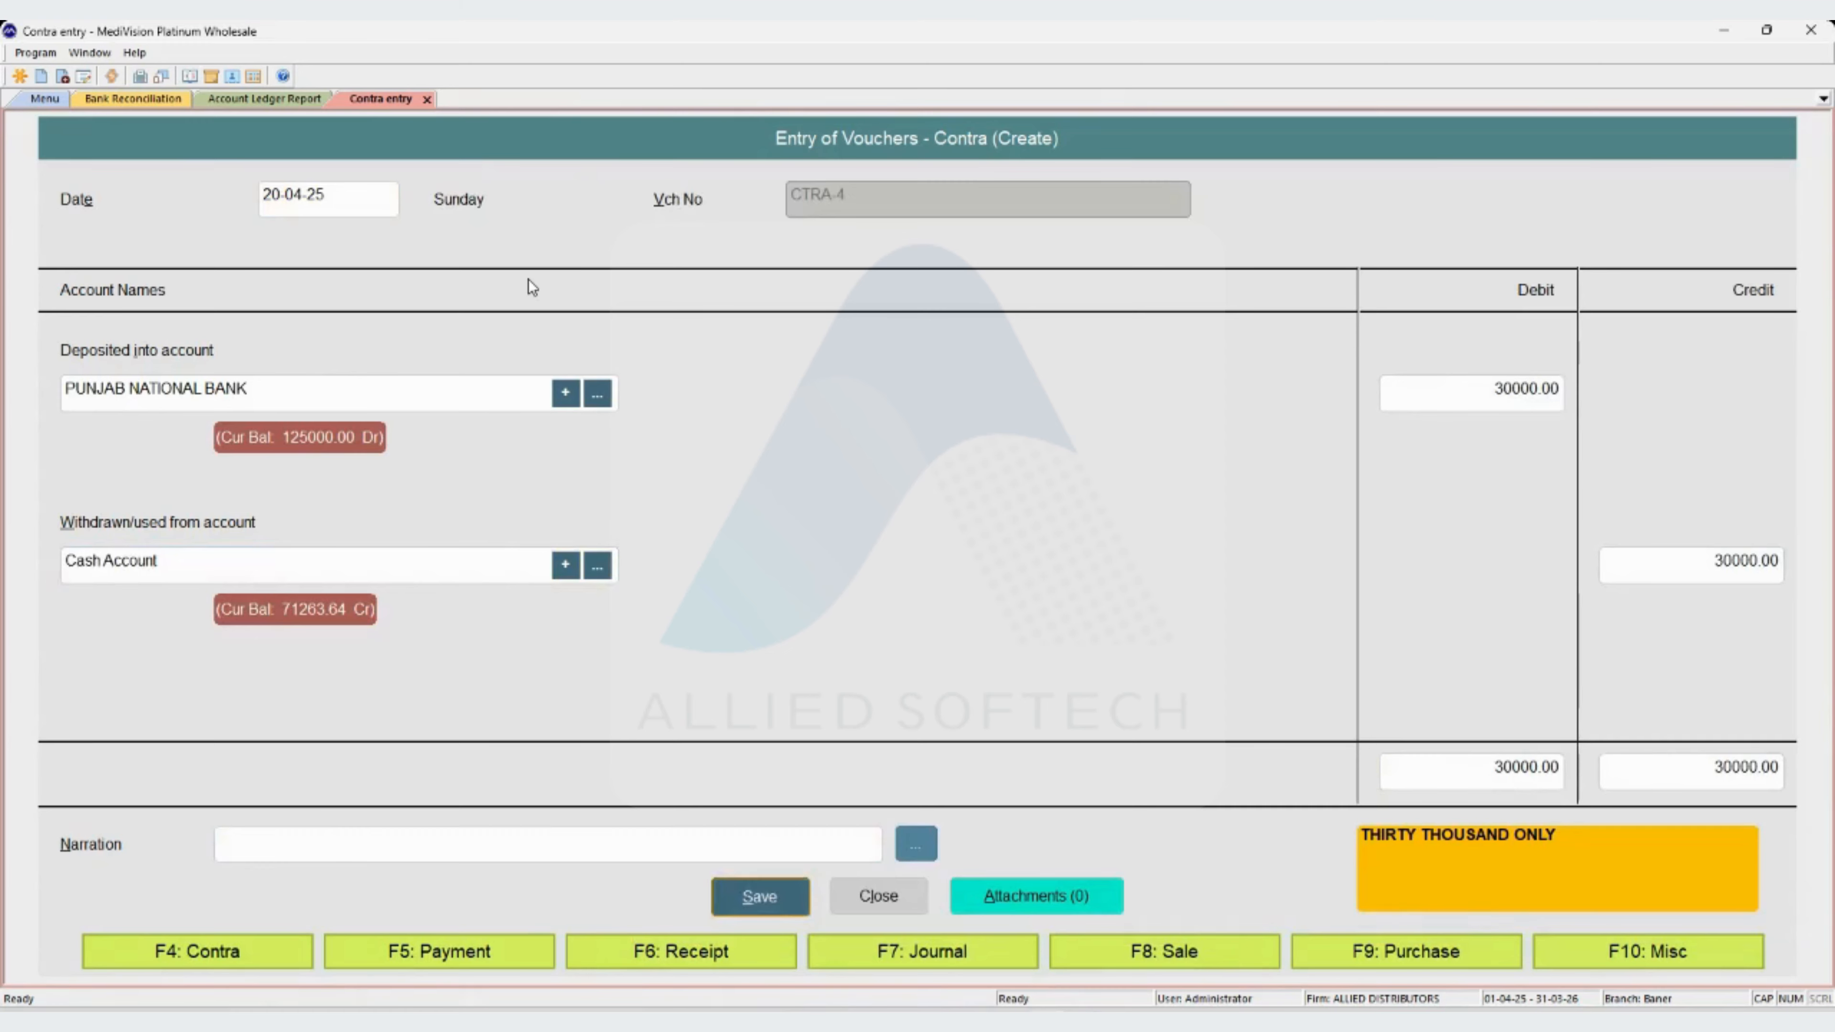
key("Return")
key("Return")
key("Return")
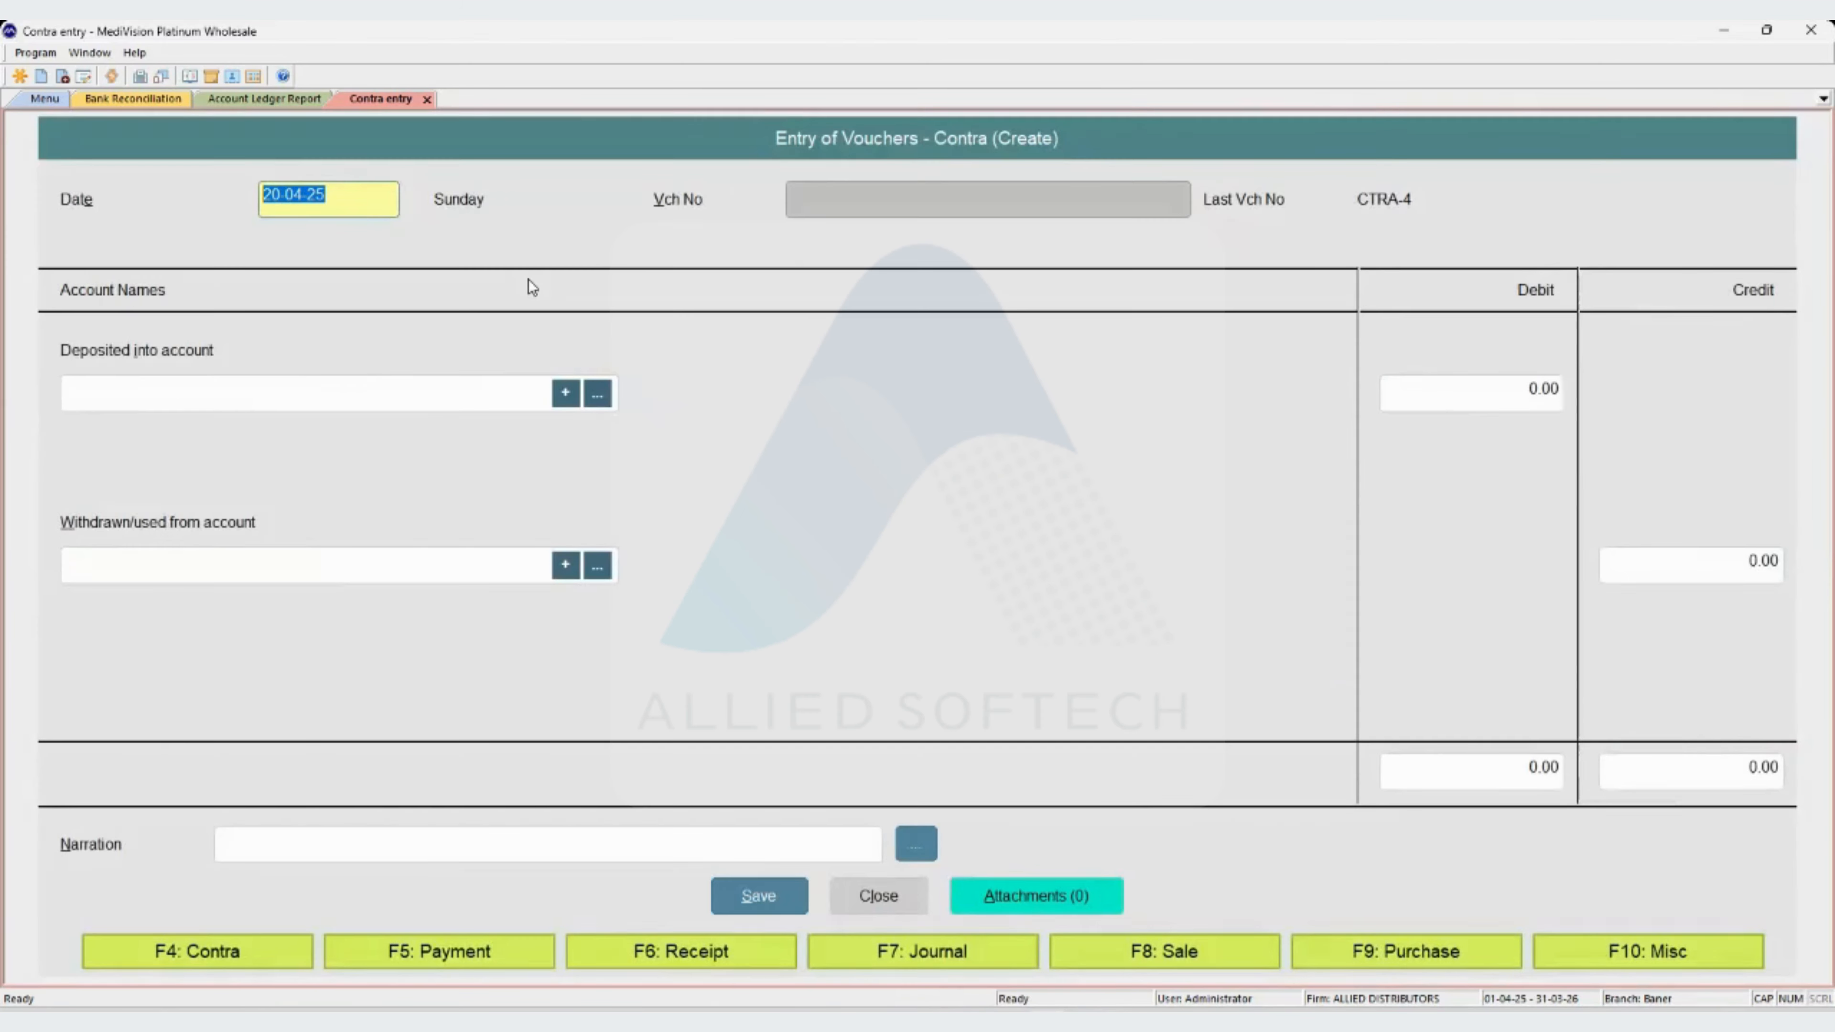
Review the receipt, payment and contra entries in the PUNJAB NATIONAL BANK account ledger report.
left_click(261, 99)
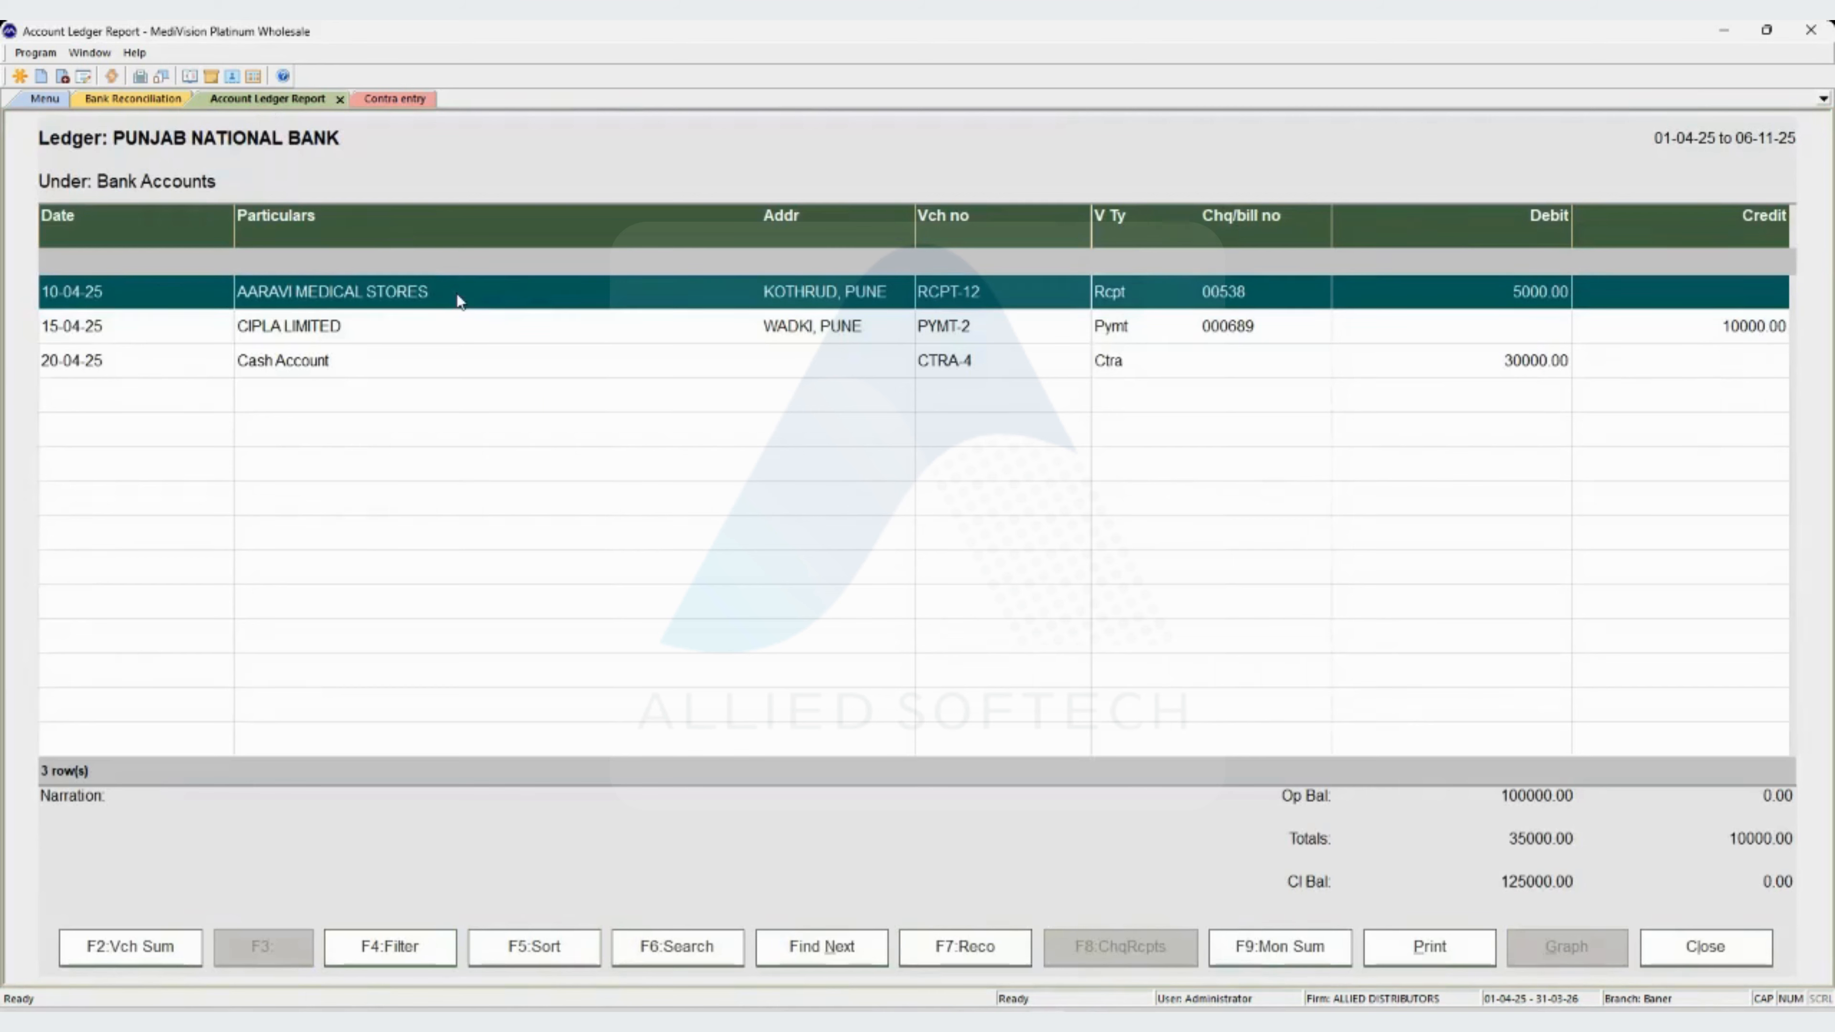
key("Down")
left_click(456, 293)
key("Down")
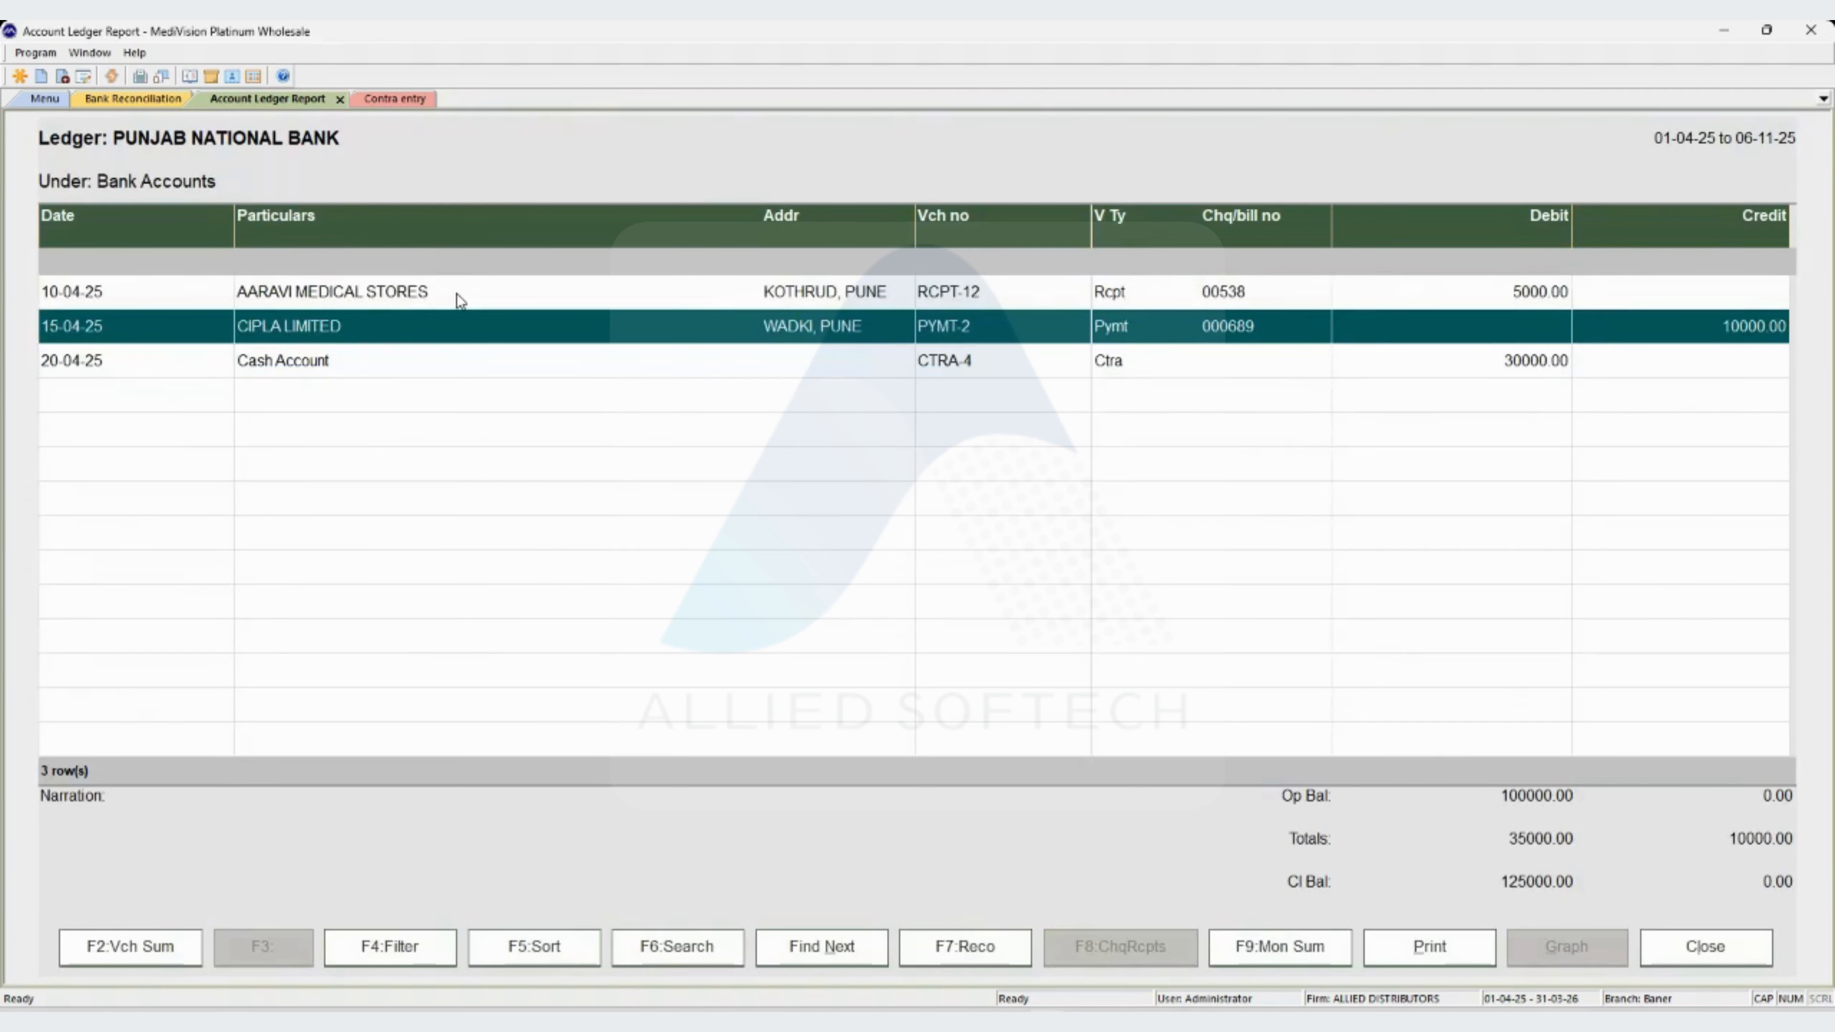
key("Down")
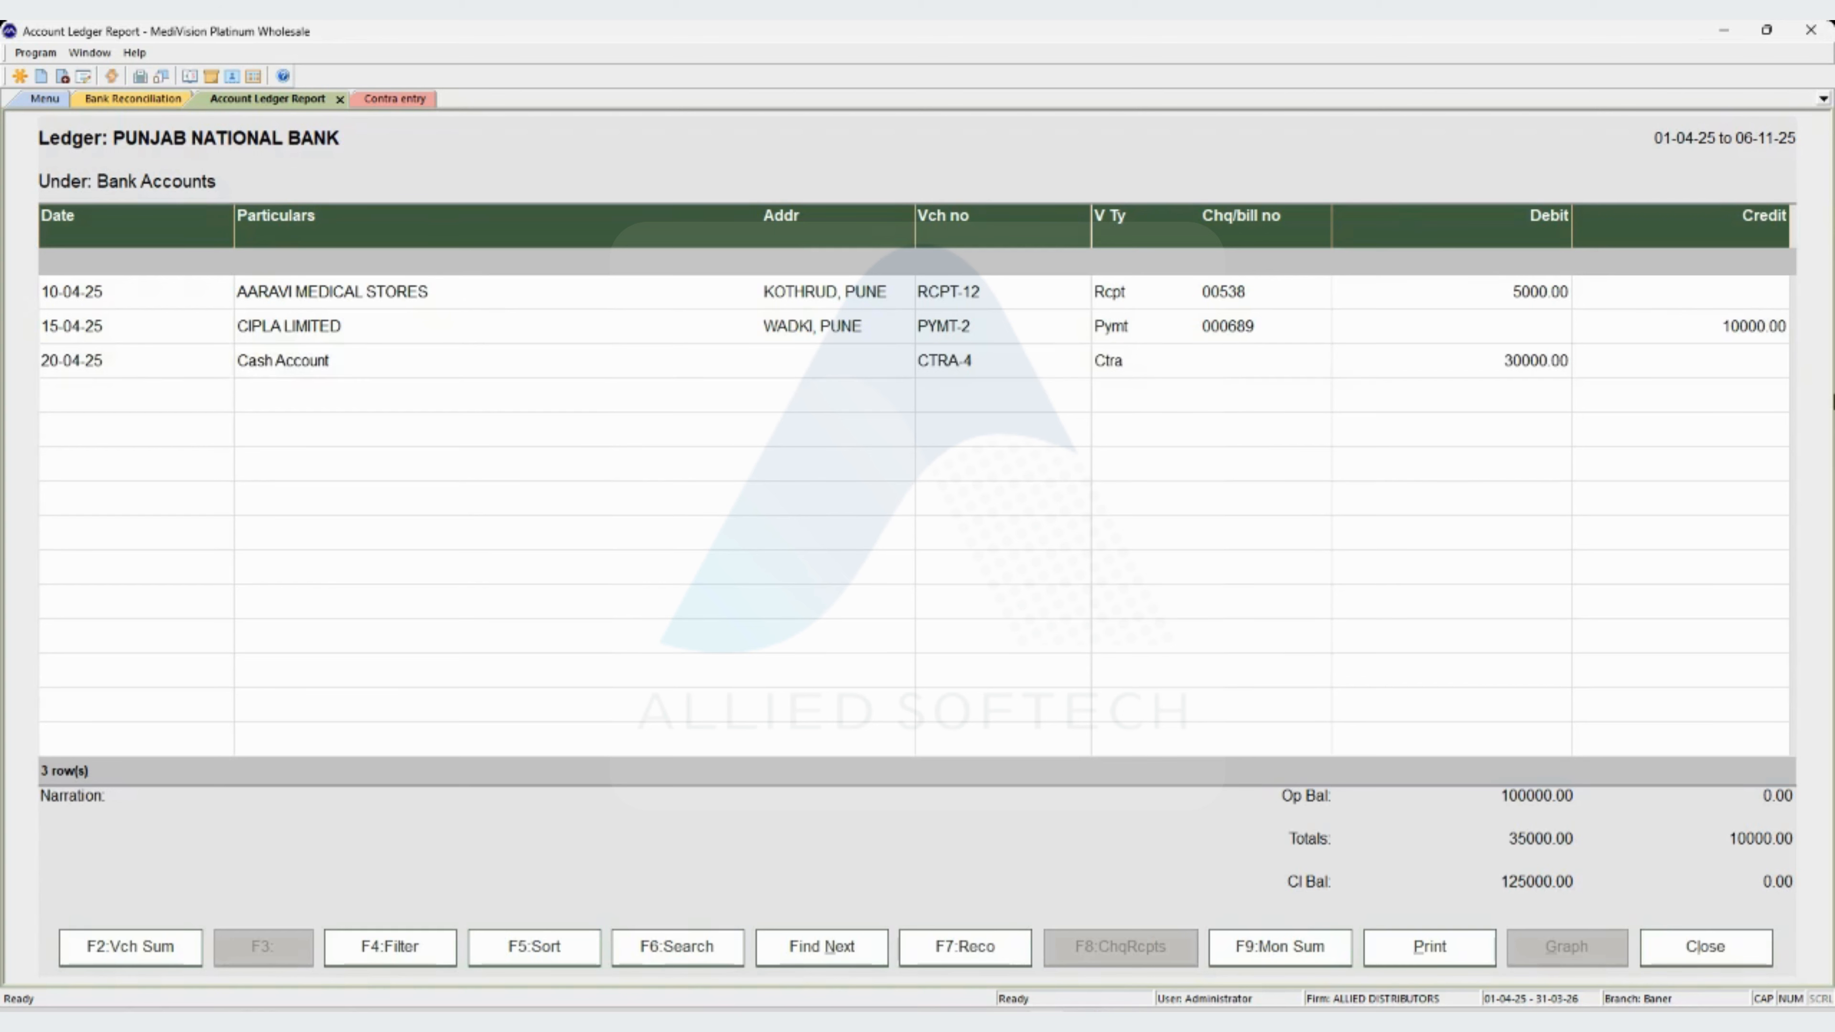
left_click(455, 296)
Reload the Bank Reconciliation list for PUNJAB NATIONAL BANK for the period 01-04-25 to 06-11-25.
left_click(121, 98)
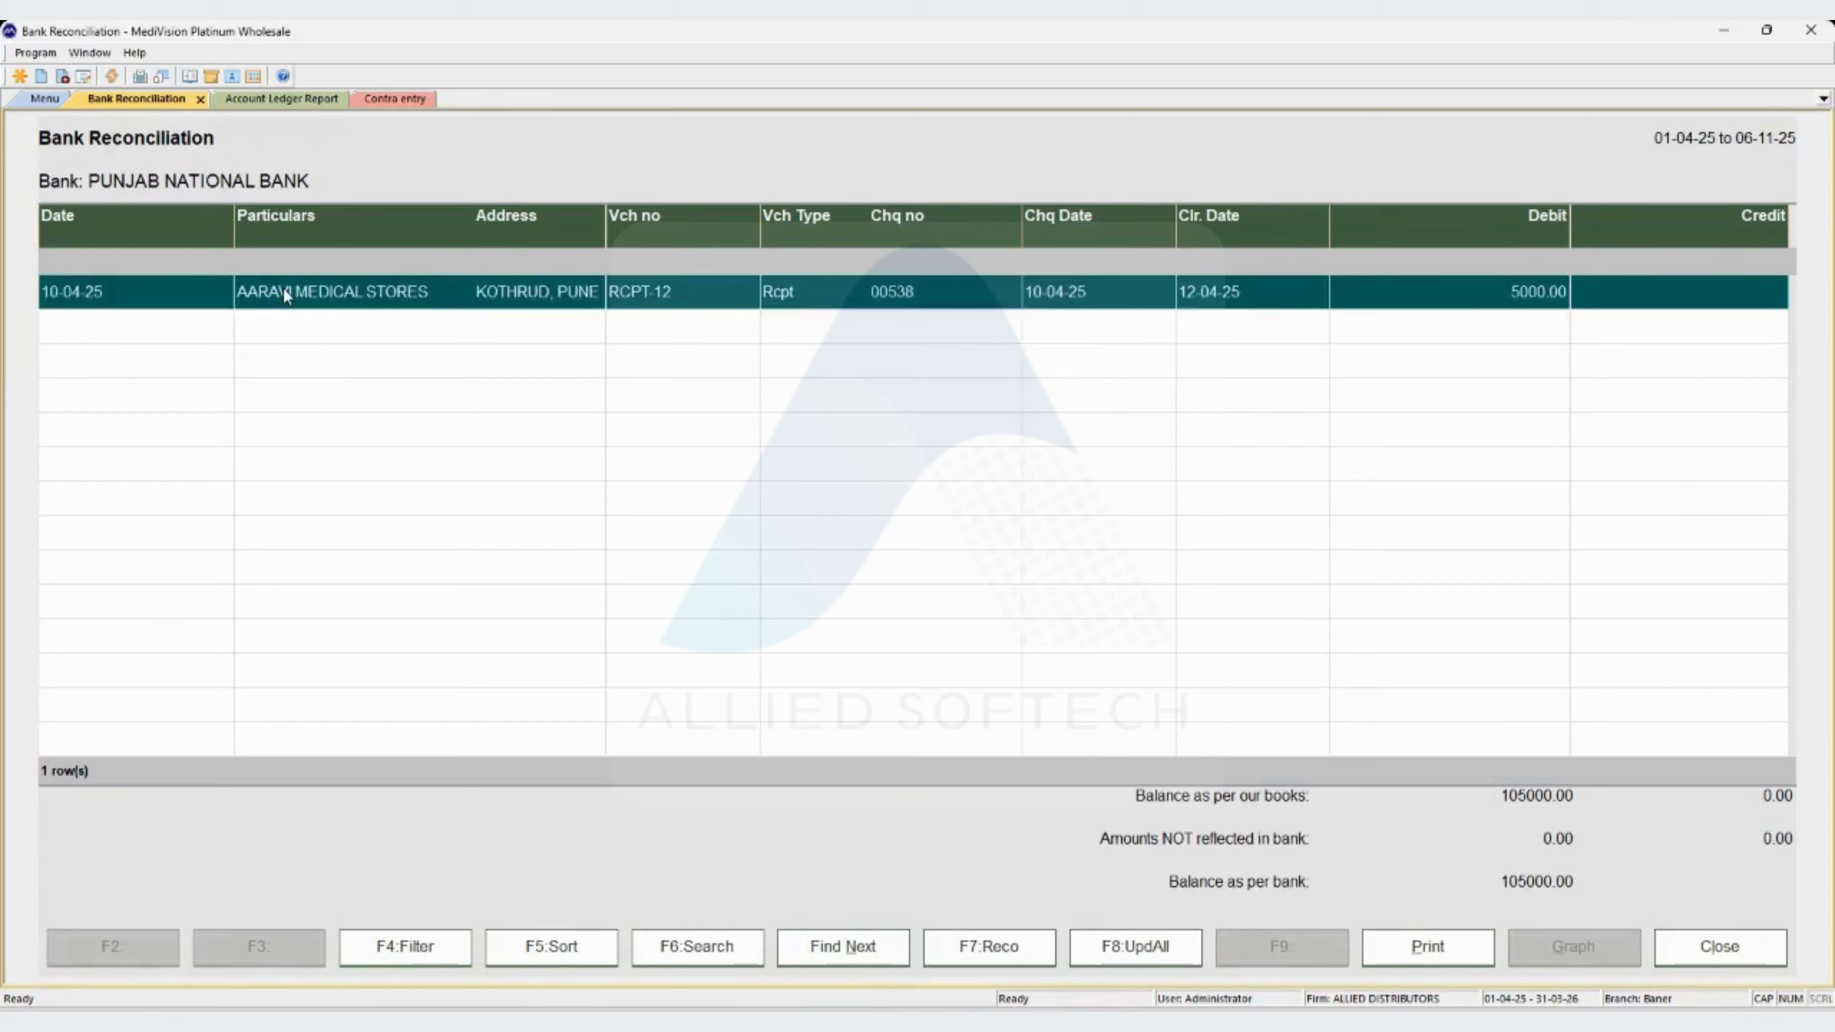
key("Escape")
key("Return")
key("Return")
key("Return")
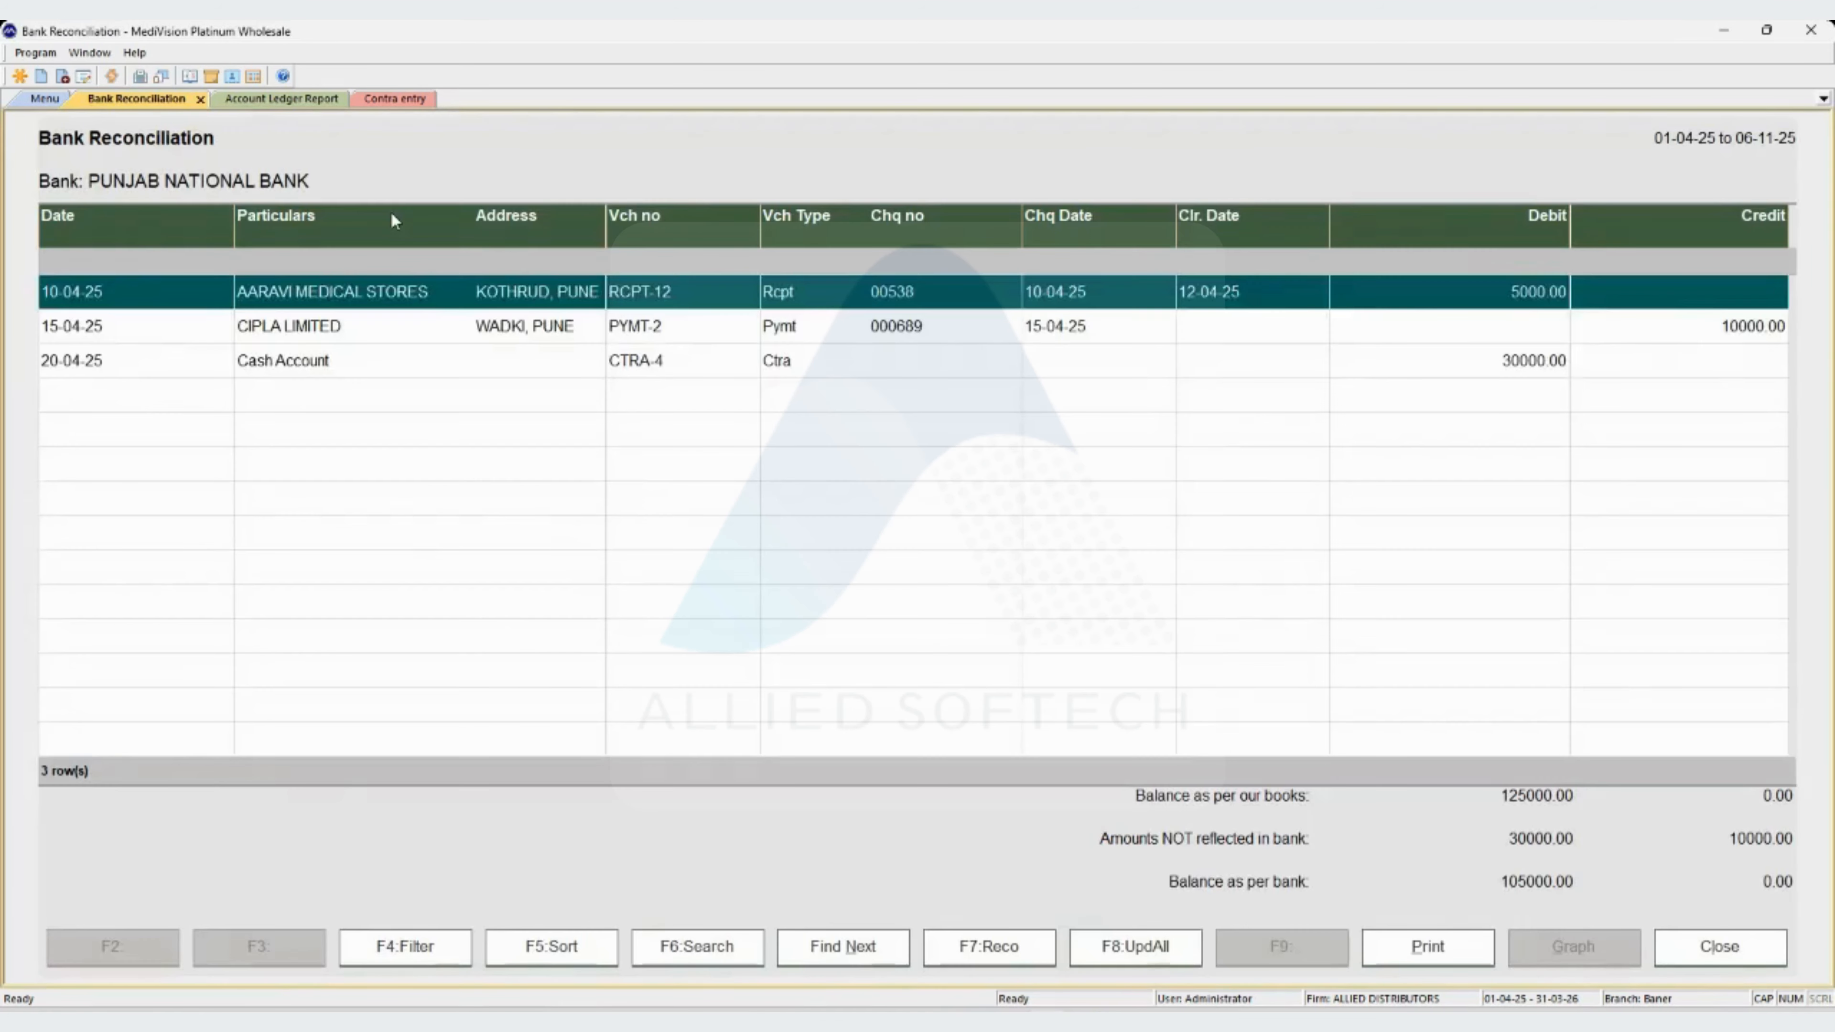
Examine the uncleared entries and the bank reconciliation statement, and return to the reconciliation list.
key("Down")
key("Down")
key("Up")
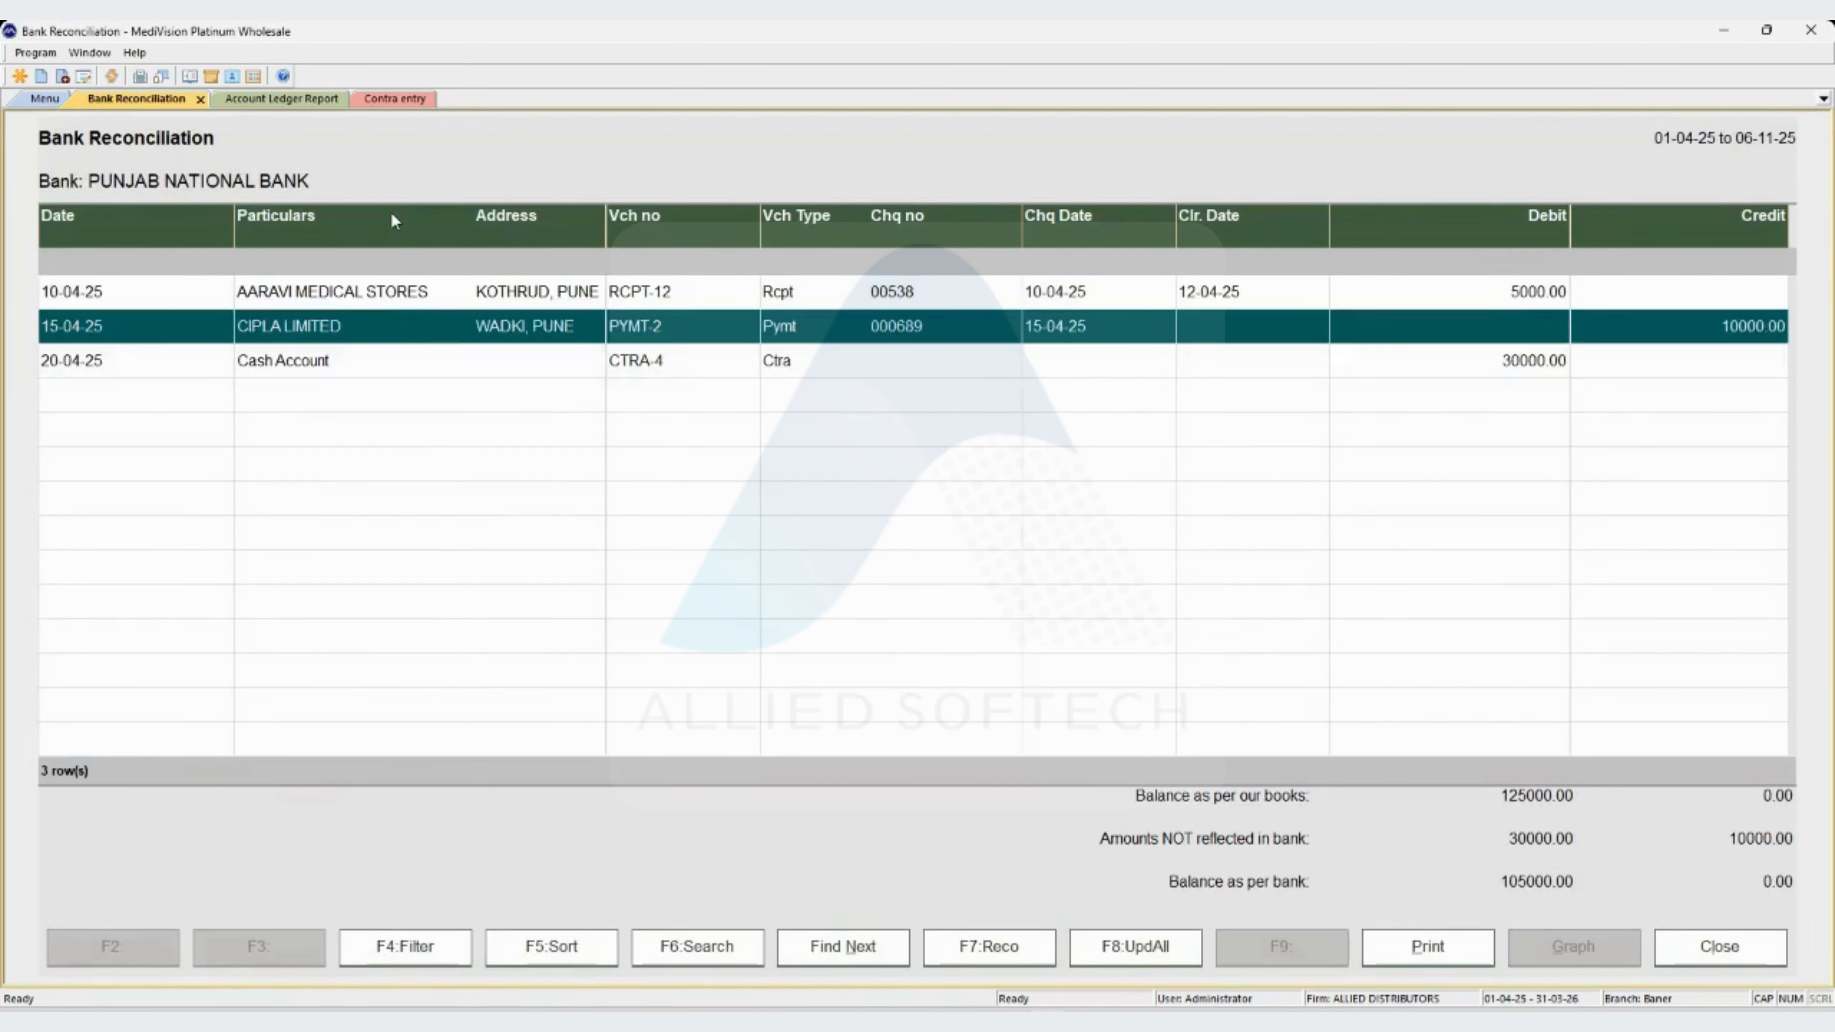
key("Down")
key("Up")
key("F7")
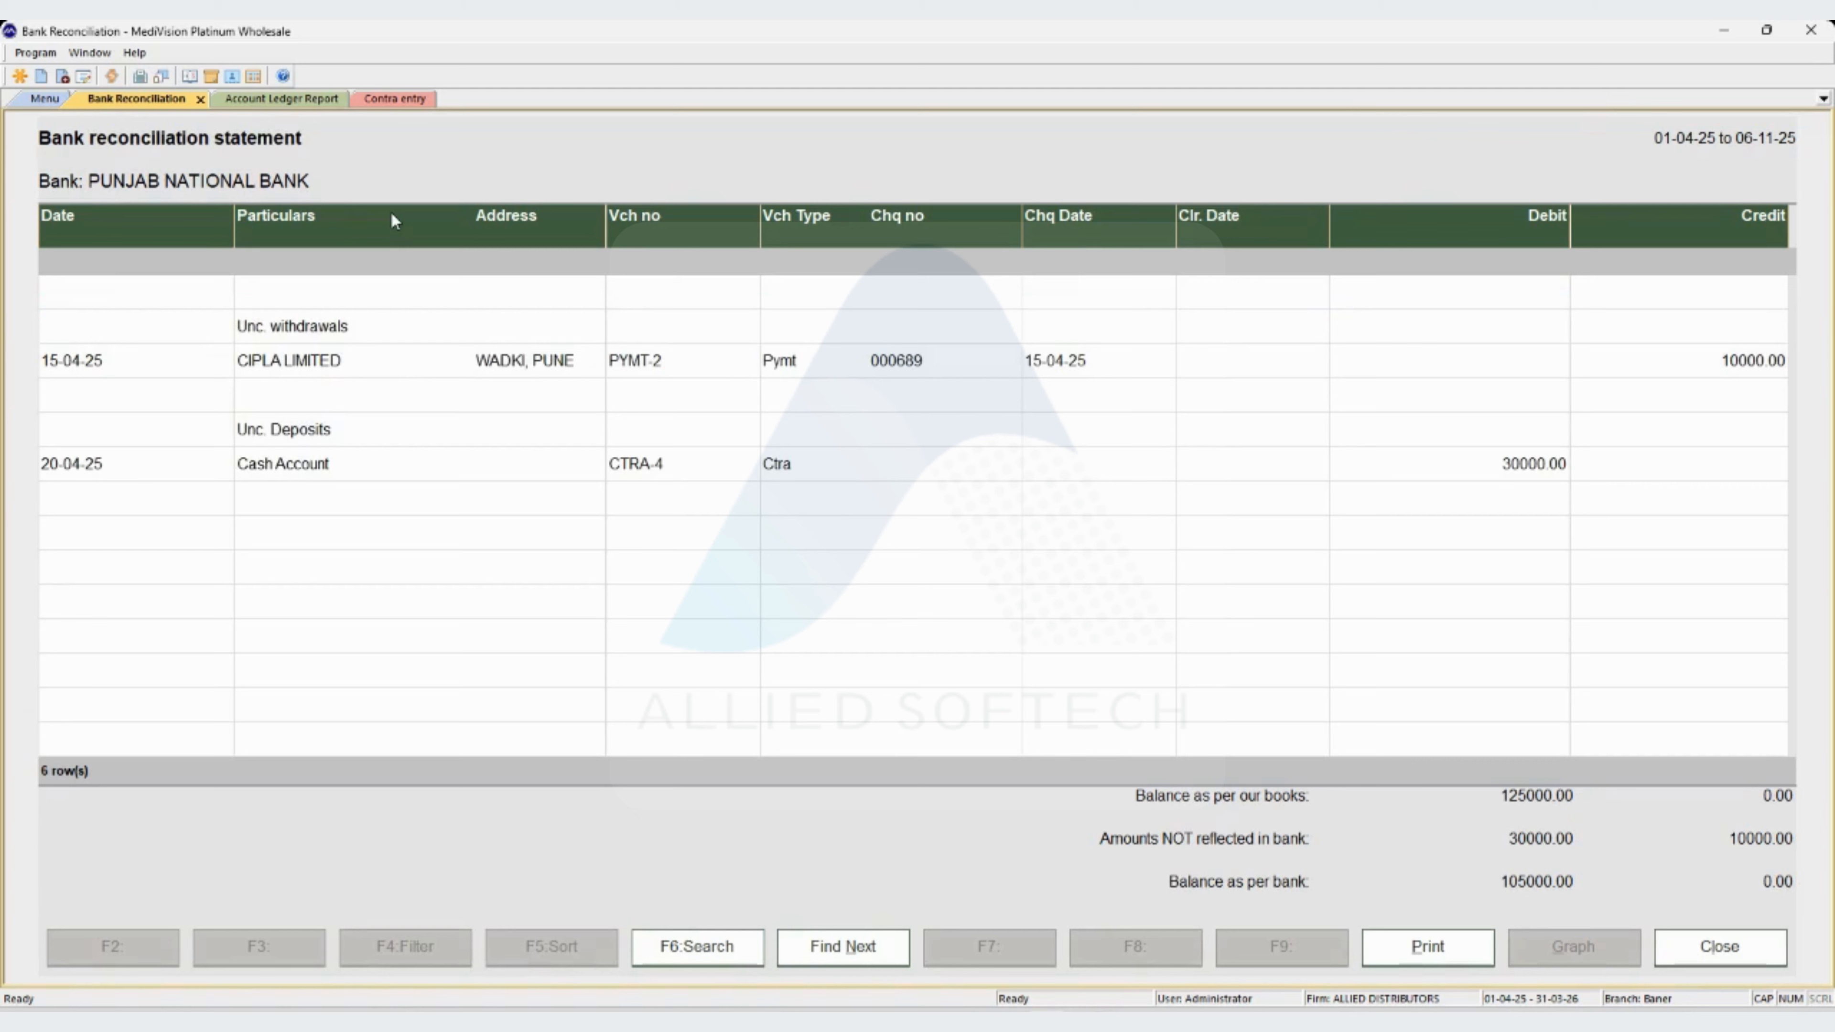
key("Escape")
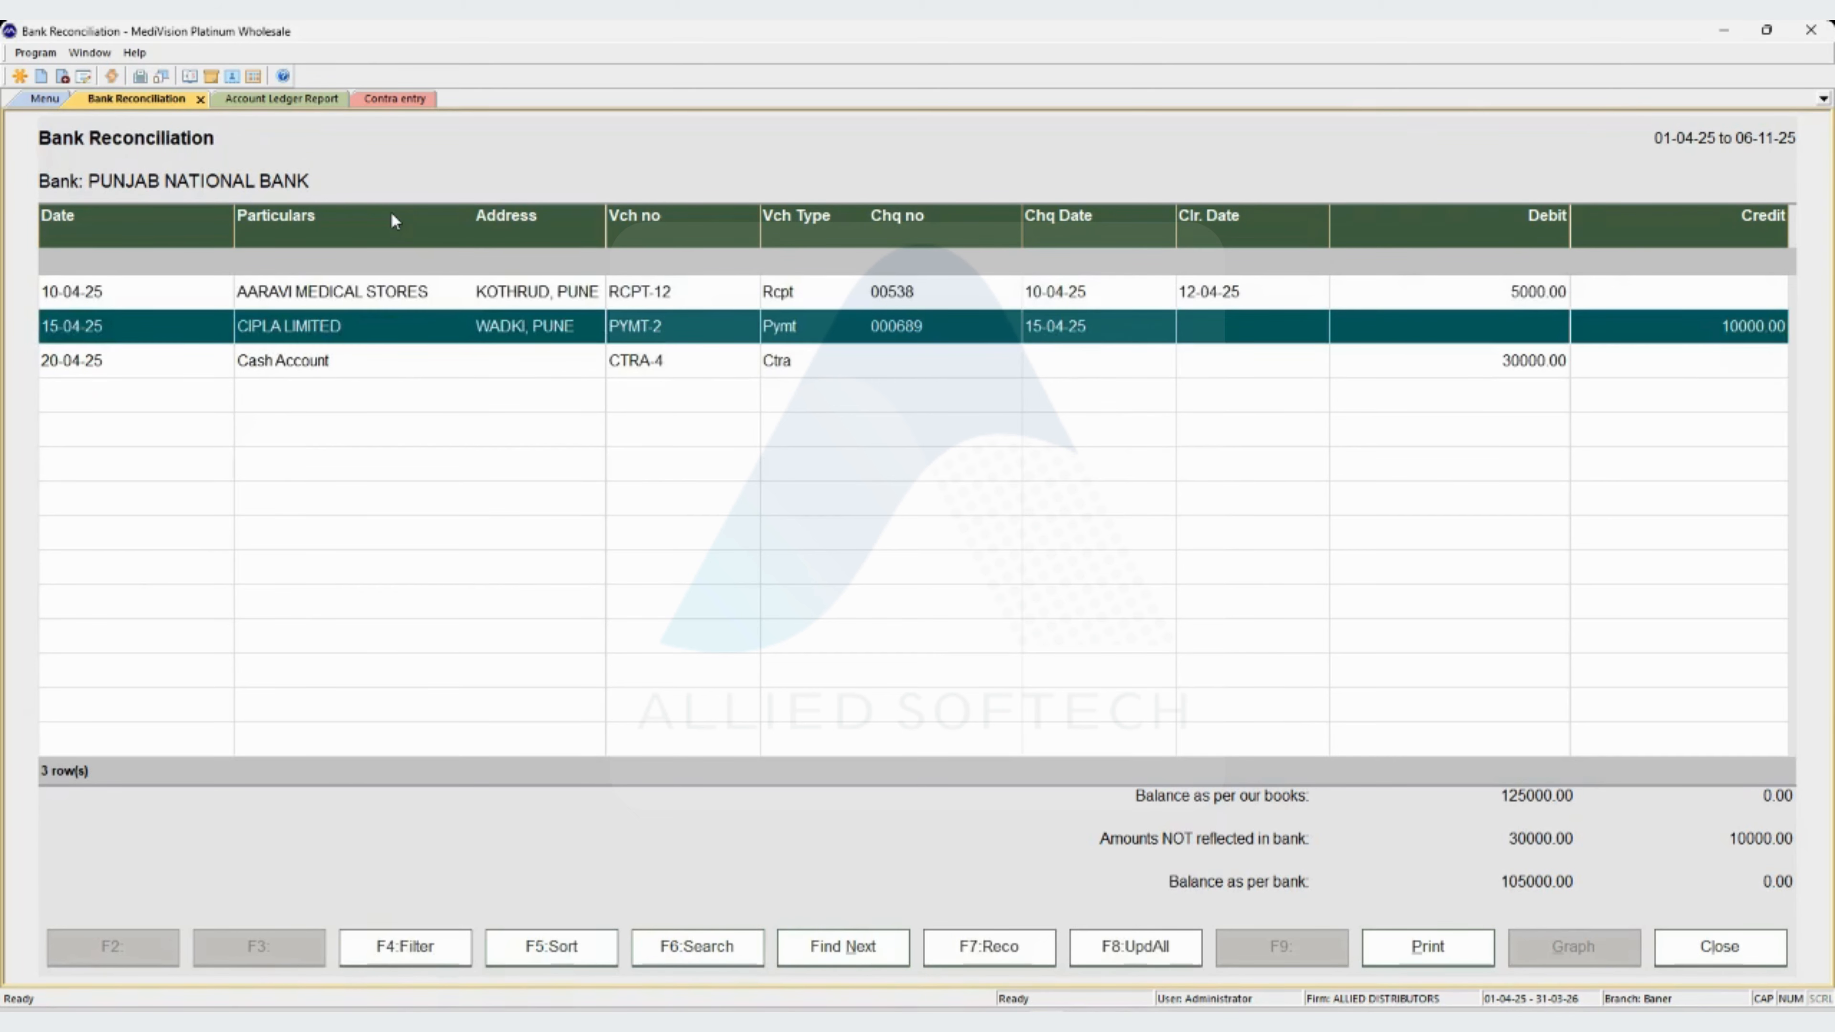
Set the clearing date of the CIPLA LIMITED payment to 18-04-25.
key("F7")
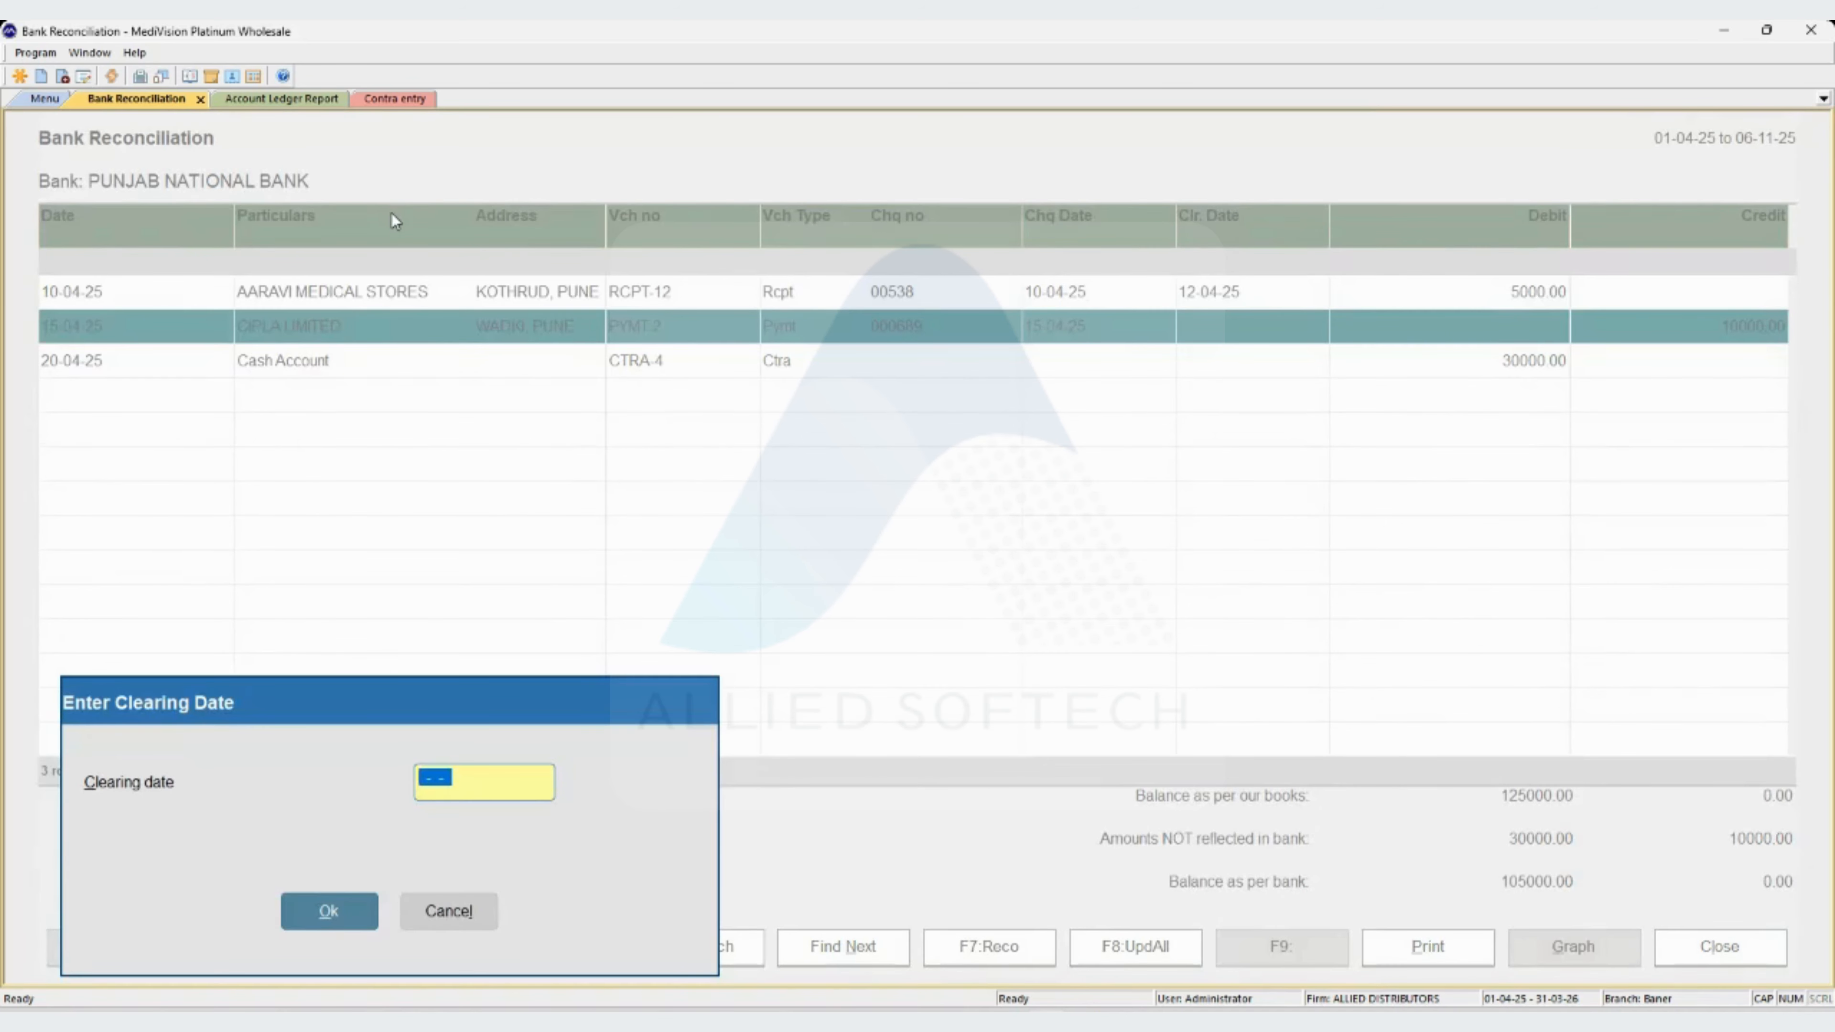
type("180425")
key("Tab")
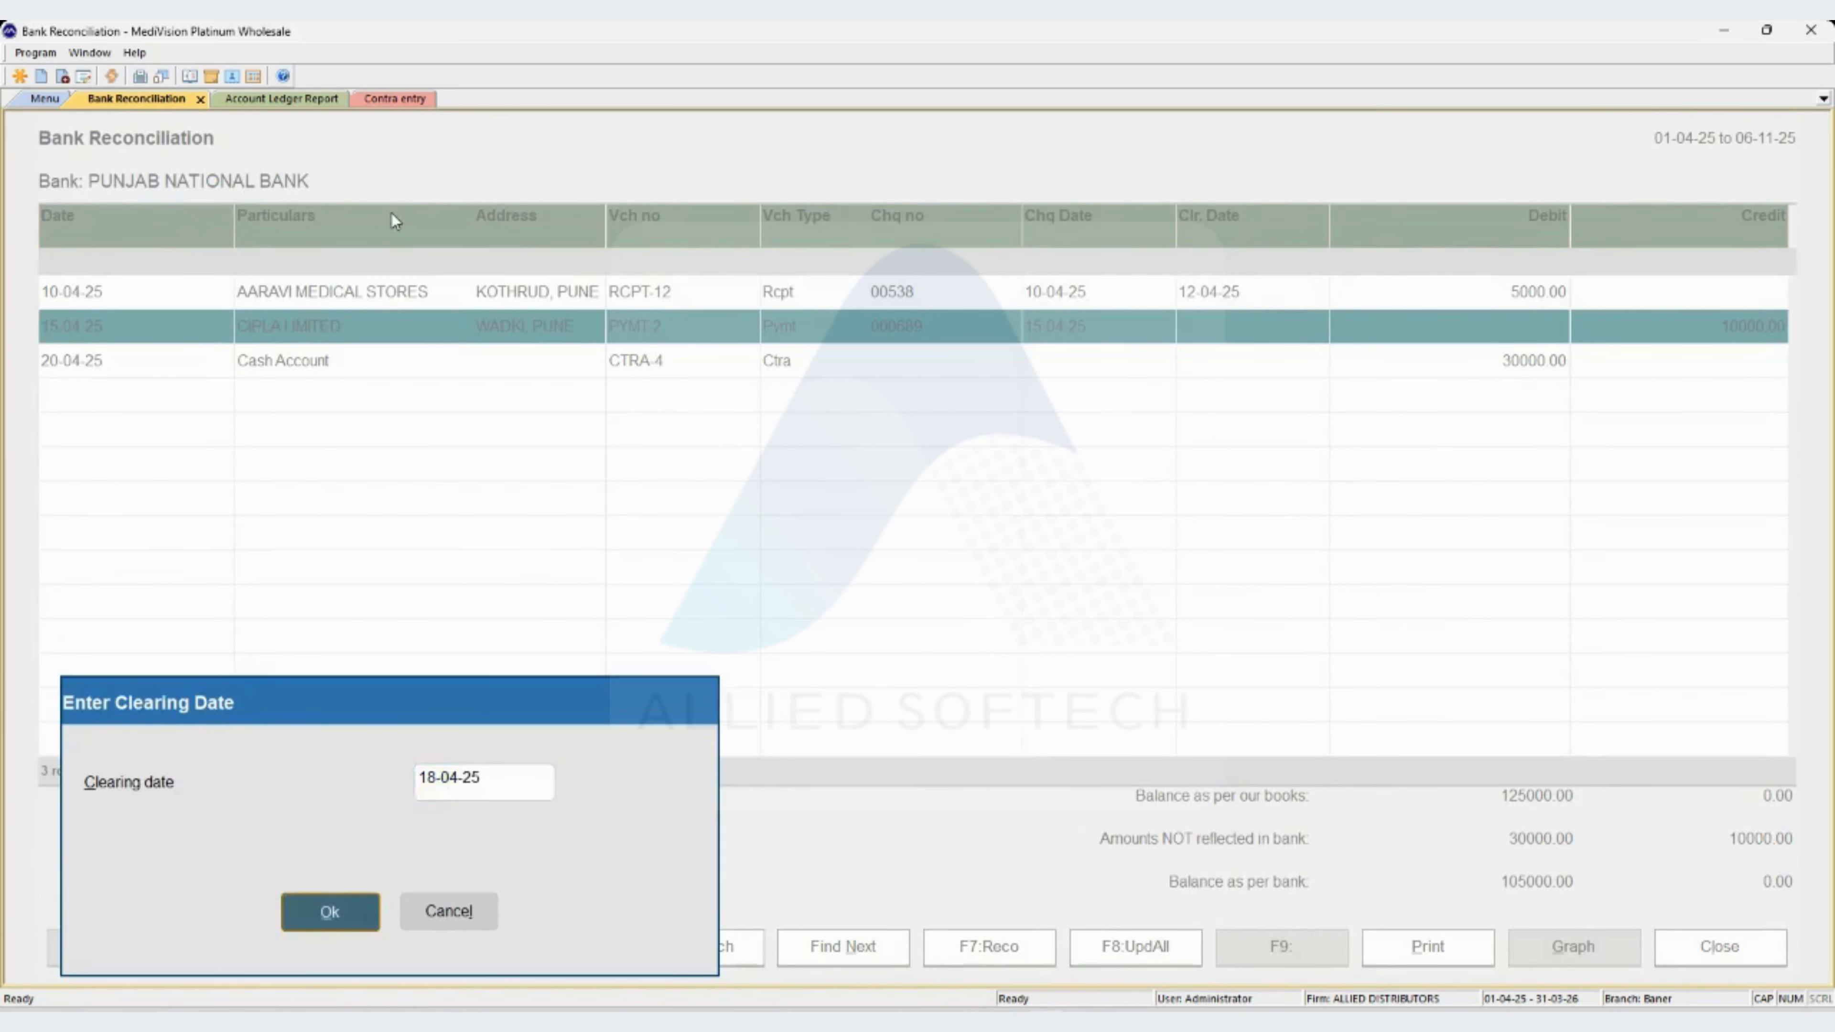
key("Return")
Set the clearing date of the Cash Account contra entry to 20-04-25.
key("Down")
key("Down")
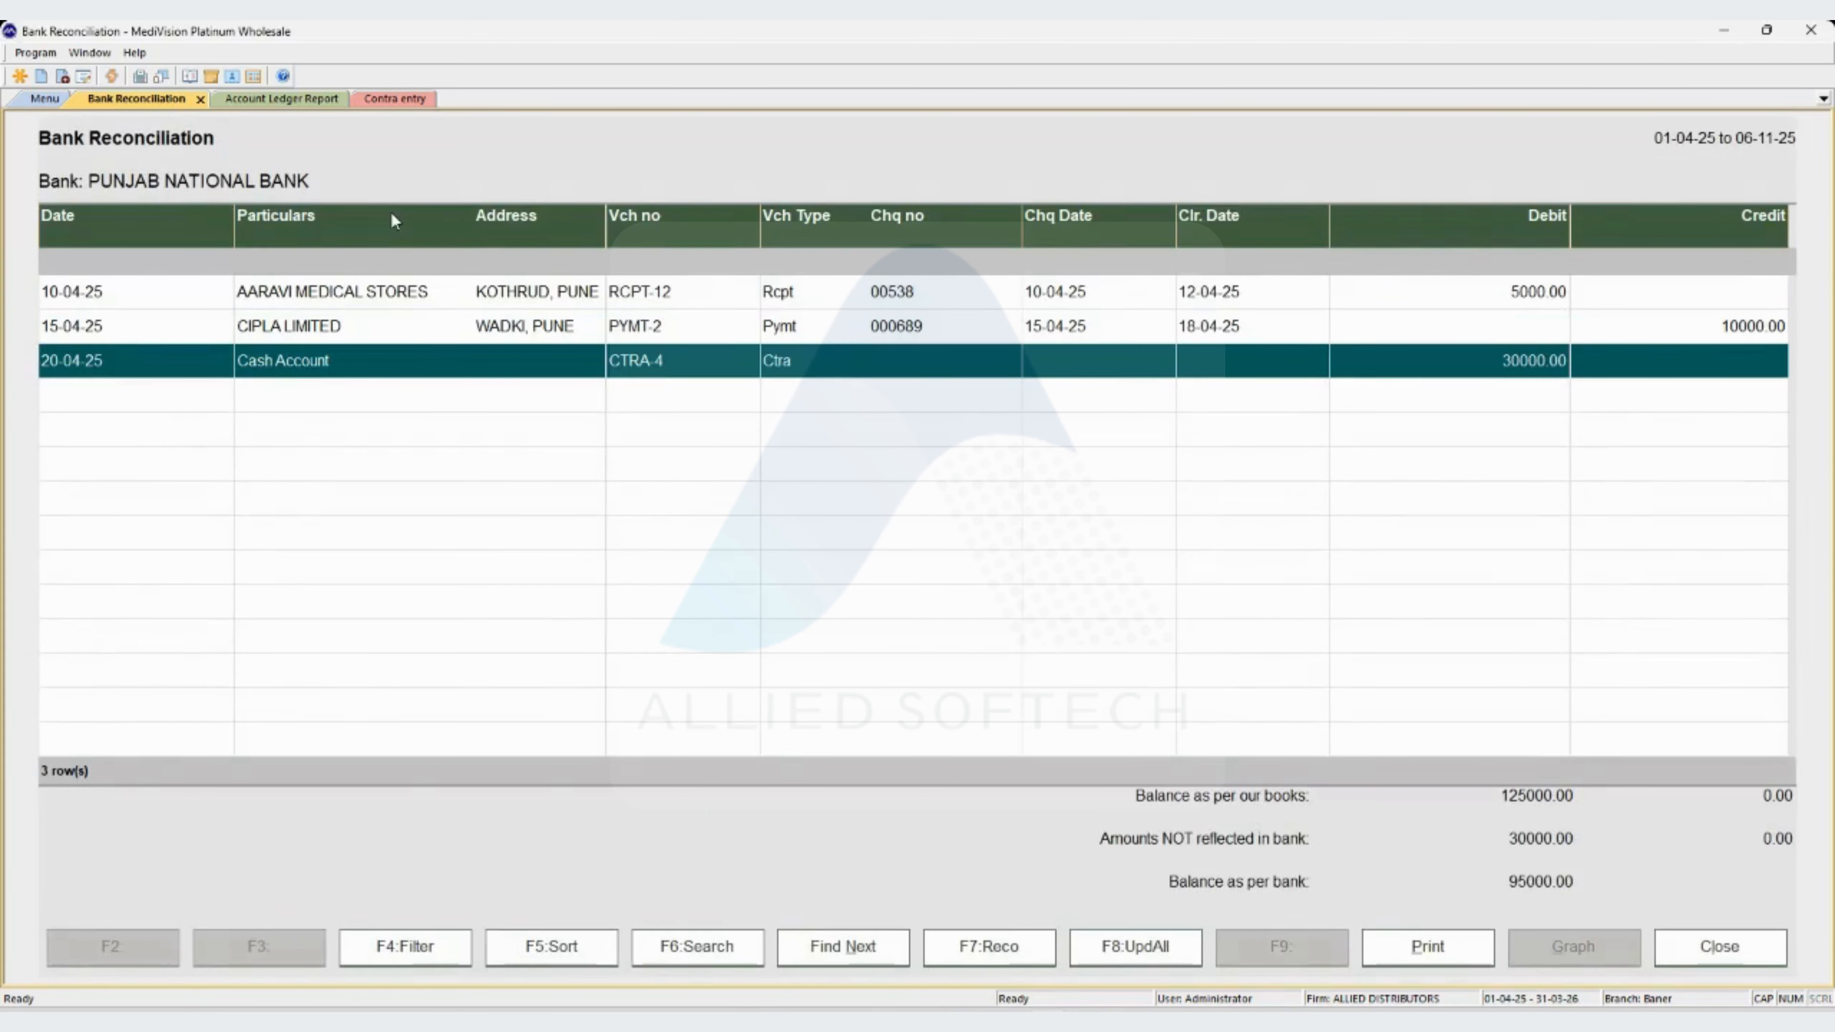
key("F7")
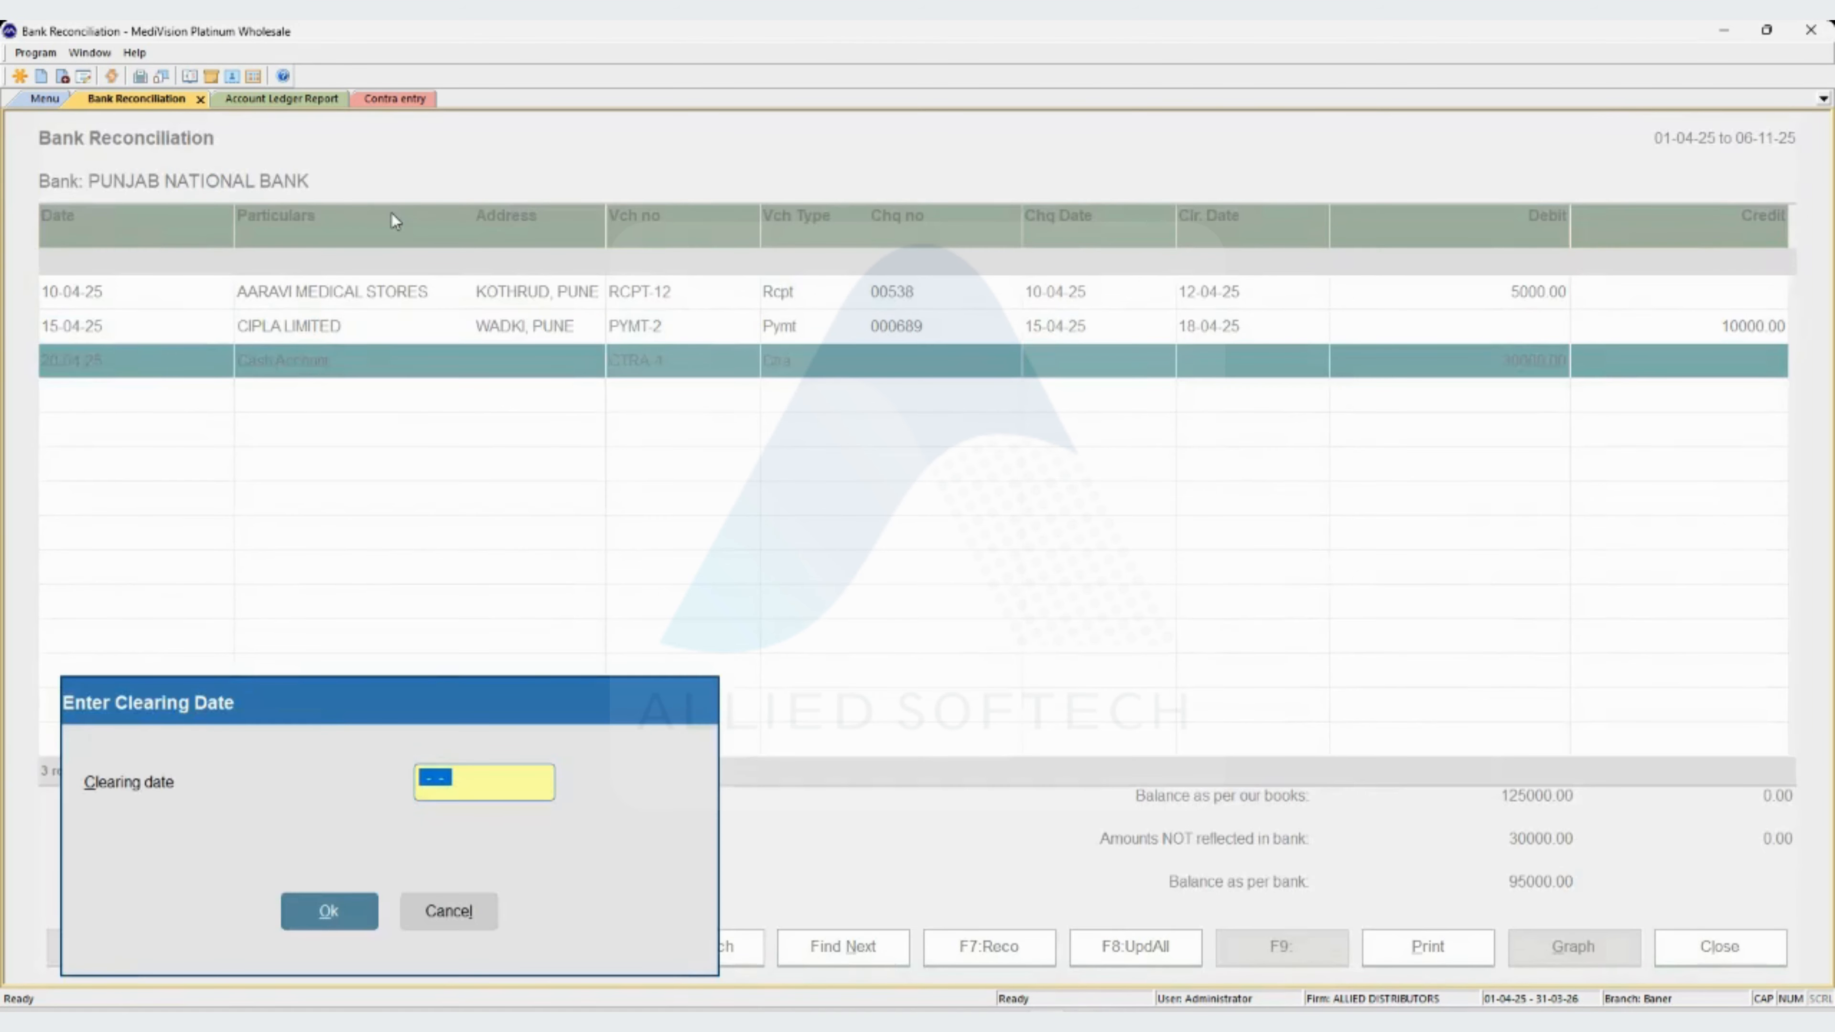
type("200425")
key("Tab")
key("Return")
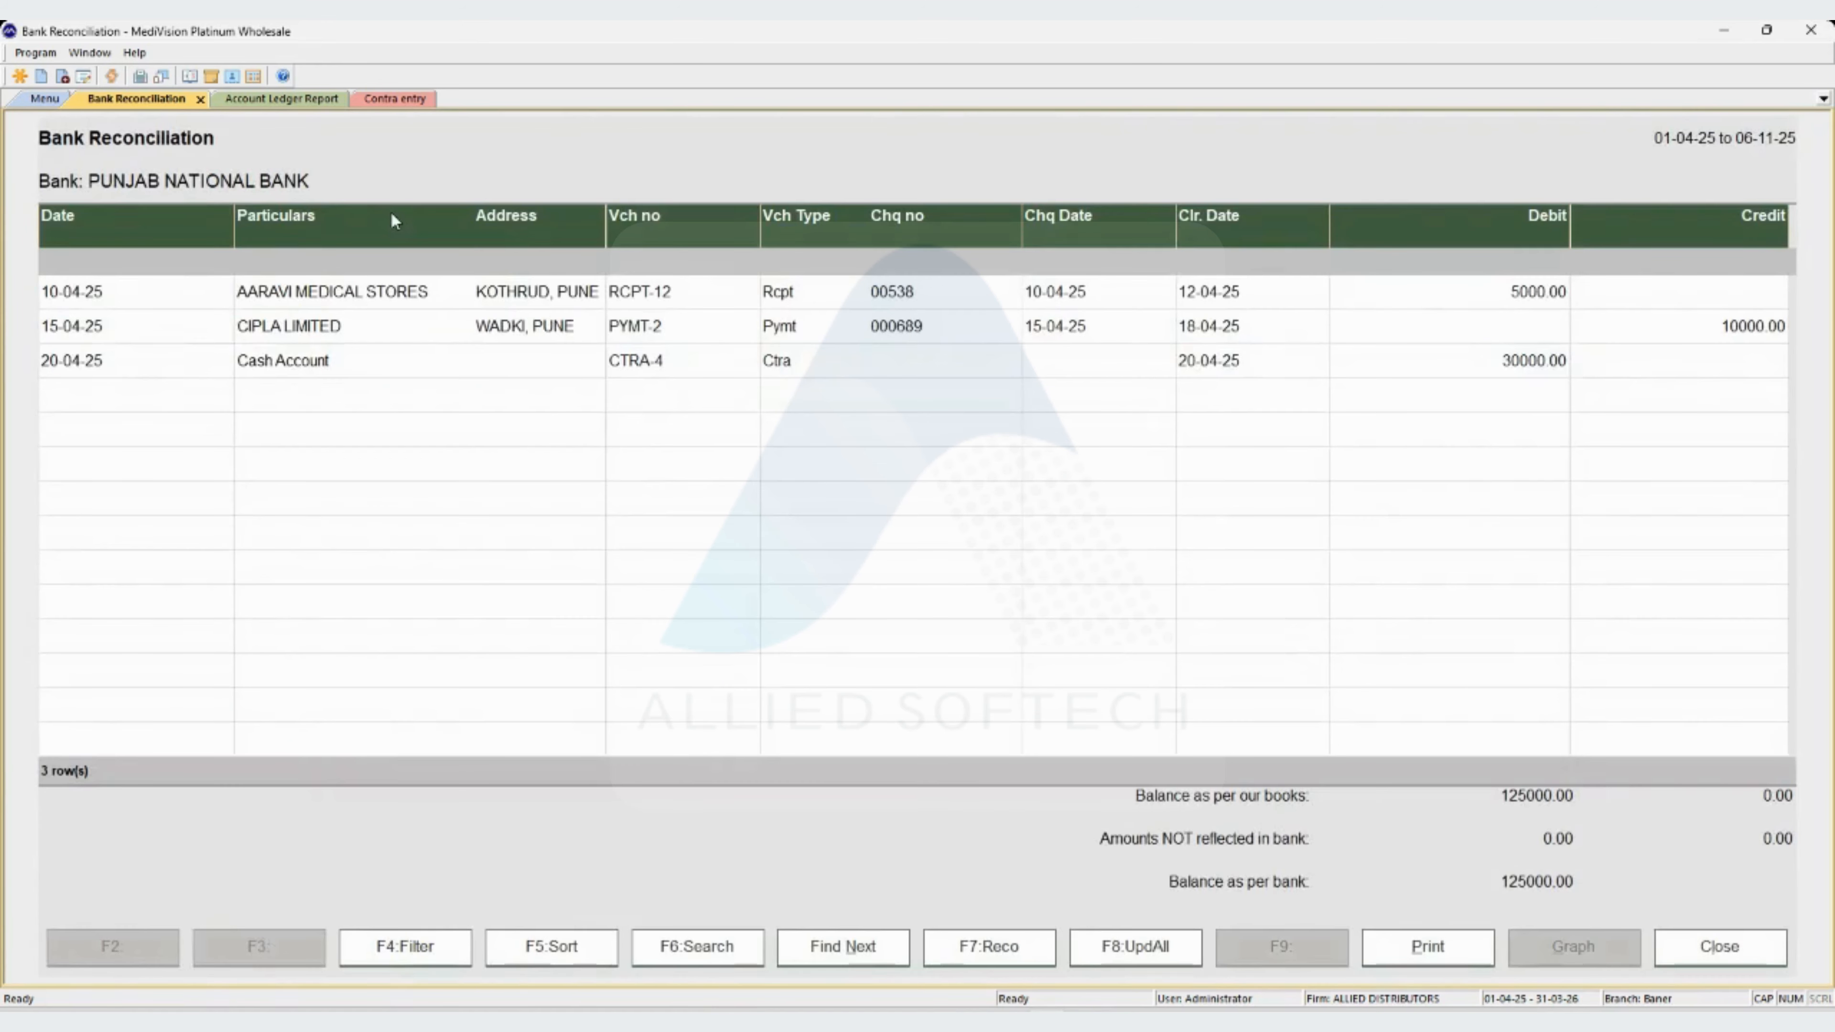